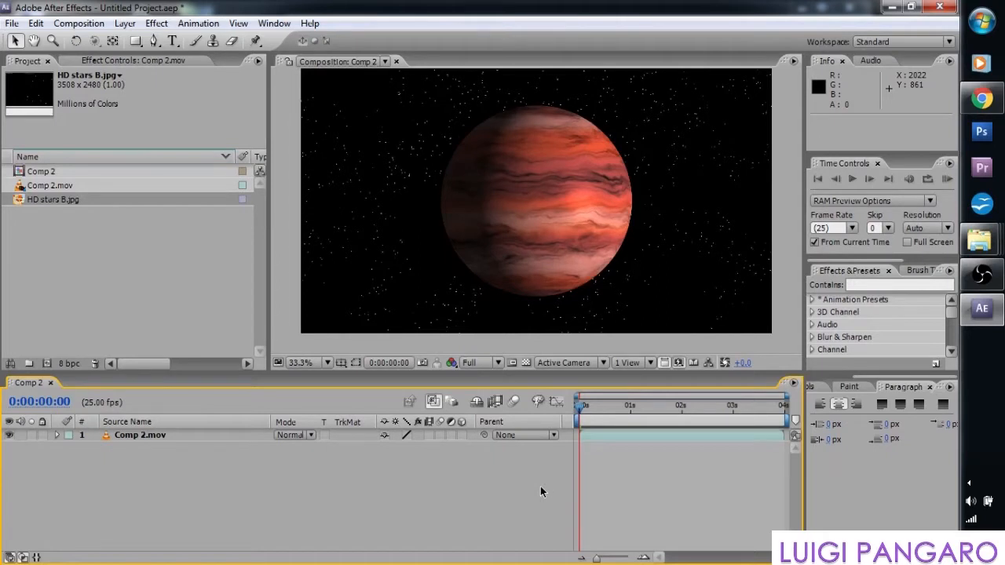
- Start a new composition with a width of 3600 and a height of 2400 pixels
{"action": "mouse_move", "coordinate": [582, 411]}
{"action": "left_mouse_down"}
{"action": "mouse_move", "coordinate": [774, 421]}
{"action": "mouse_move", "coordinate": [579, 418]}
{"action": "left_mouse_up"}
{"action": "left_click", "coordinate": [78, 23]}
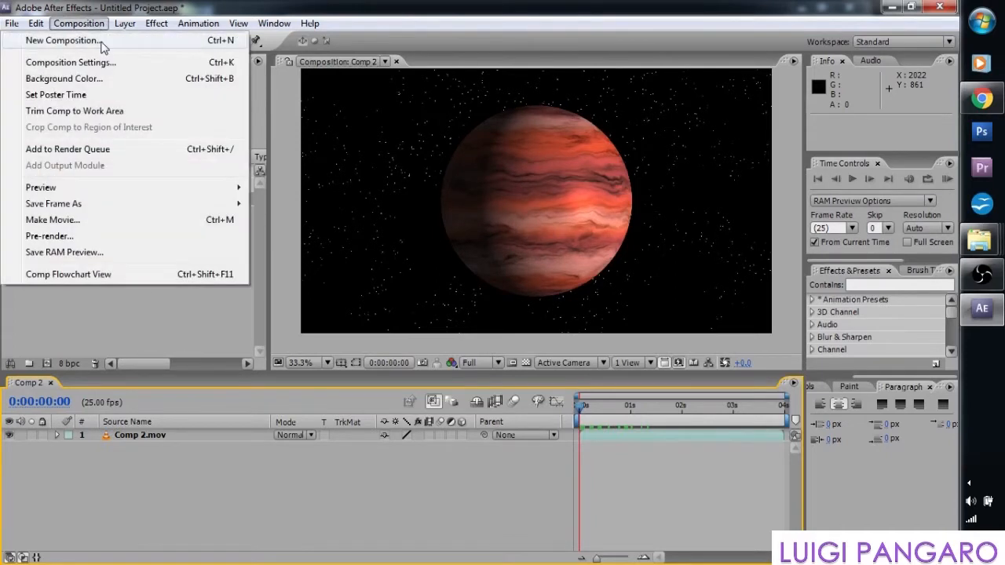
{"action": "left_click", "coordinate": [101, 42]}
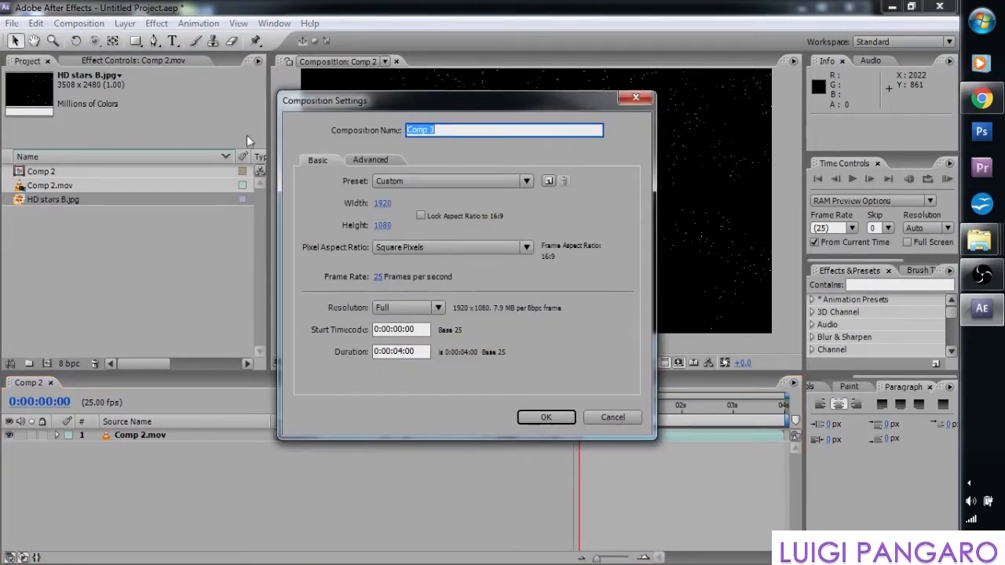
{"action": "left_click", "coordinate": [383, 203]}
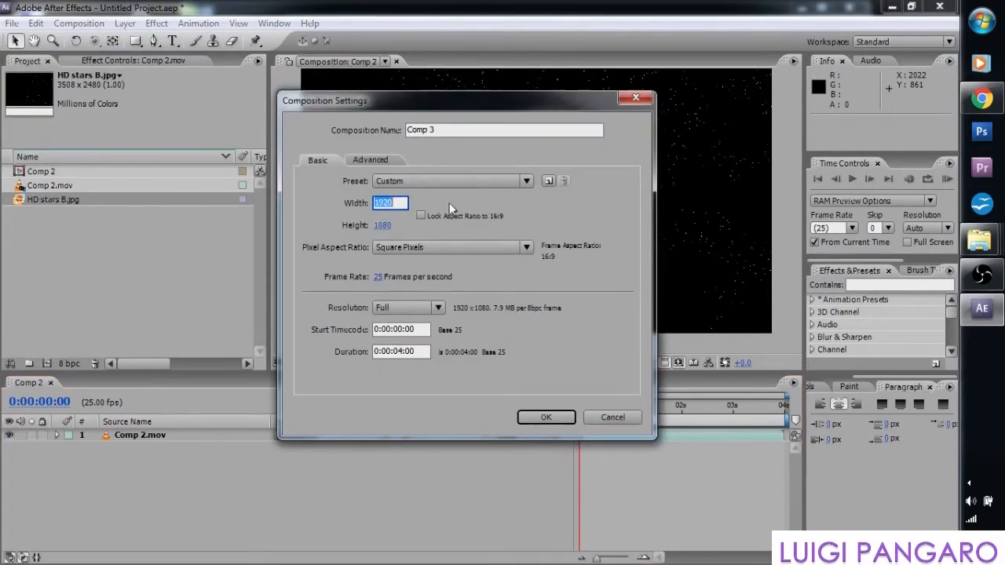
{"action": "type", "text": "3600"}
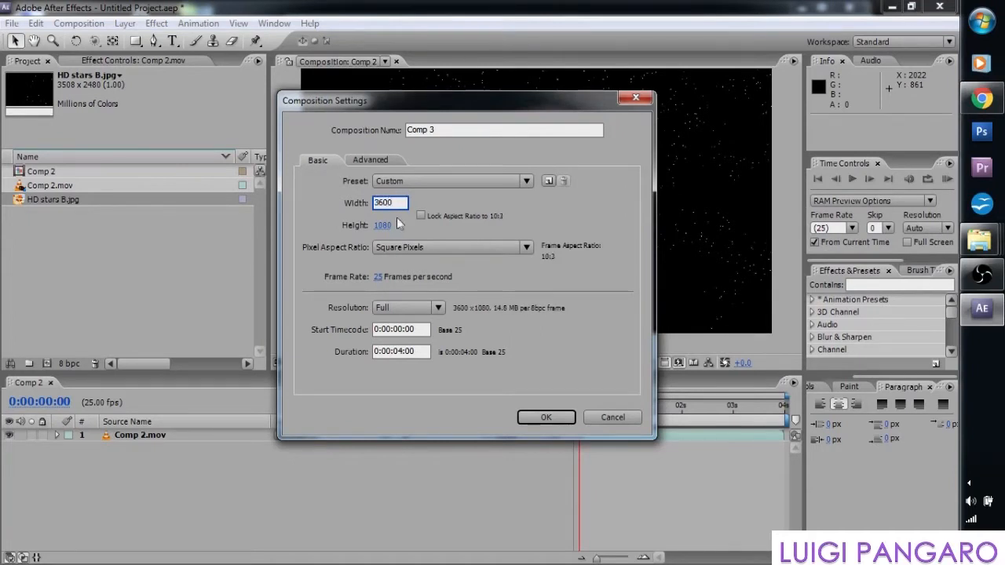
{"action": "key", "text": "Tab"}
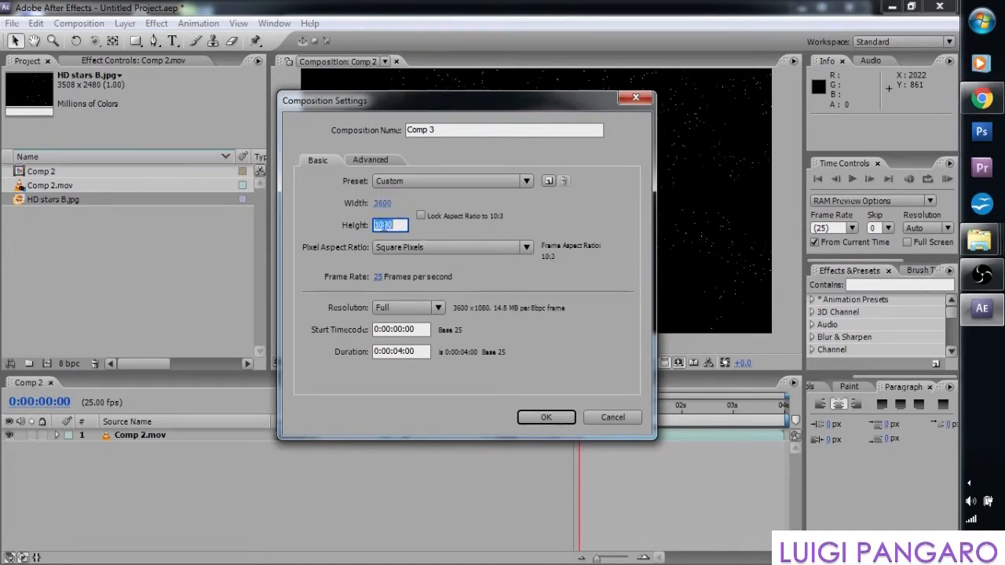
{"action": "type", "text": "2400"}
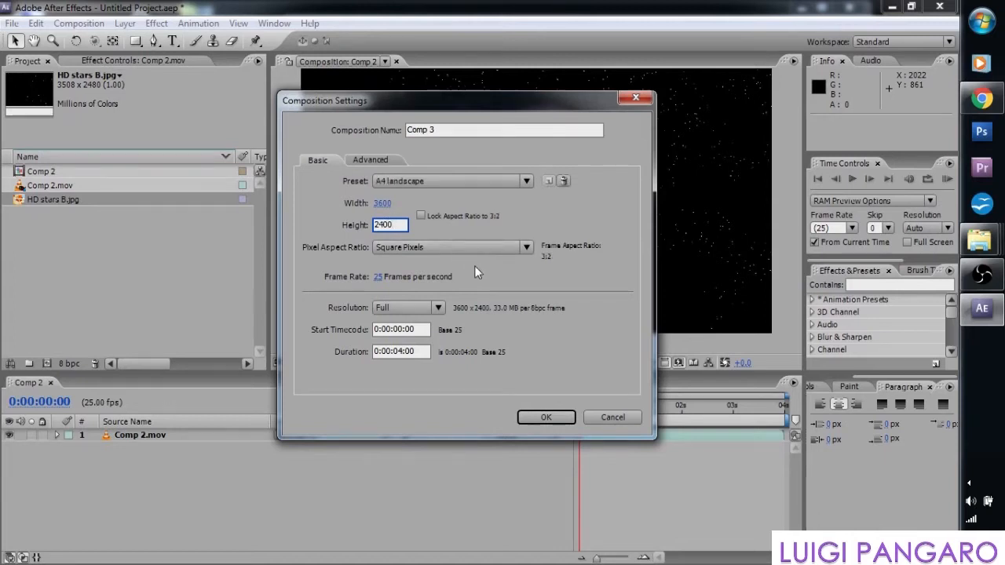
- Set the new composition's duration to 0:00:06:00, name it Texture, and create it
{"action": "left_click", "coordinate": [404, 351]}
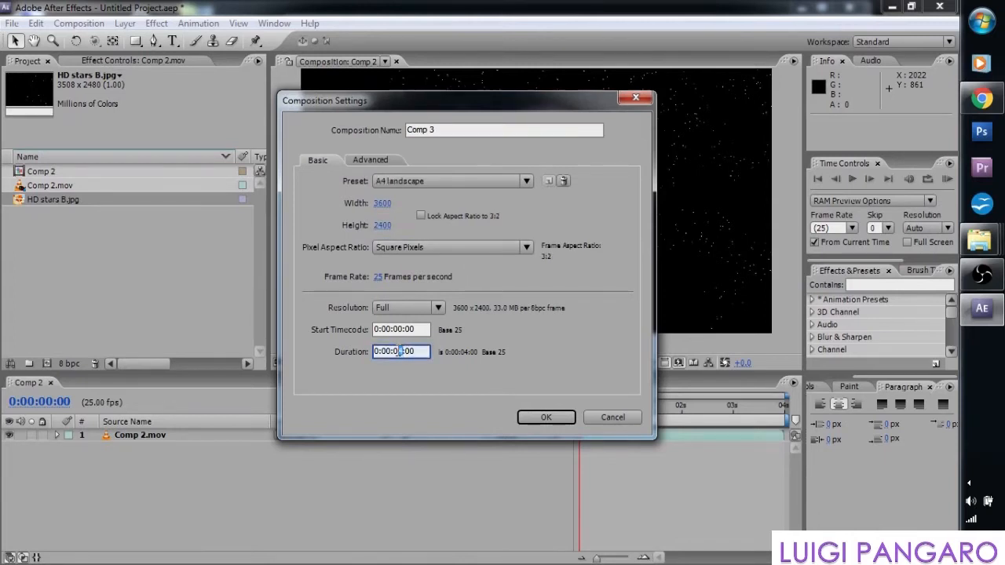
{"action": "key", "text": "BackSpace"}
{"action": "type", "text": "6"}
{"action": "left_click", "coordinate": [449, 130]}
{"action": "left_click_drag", "start_coordinate": [449, 131], "coordinate": [384, 130]}
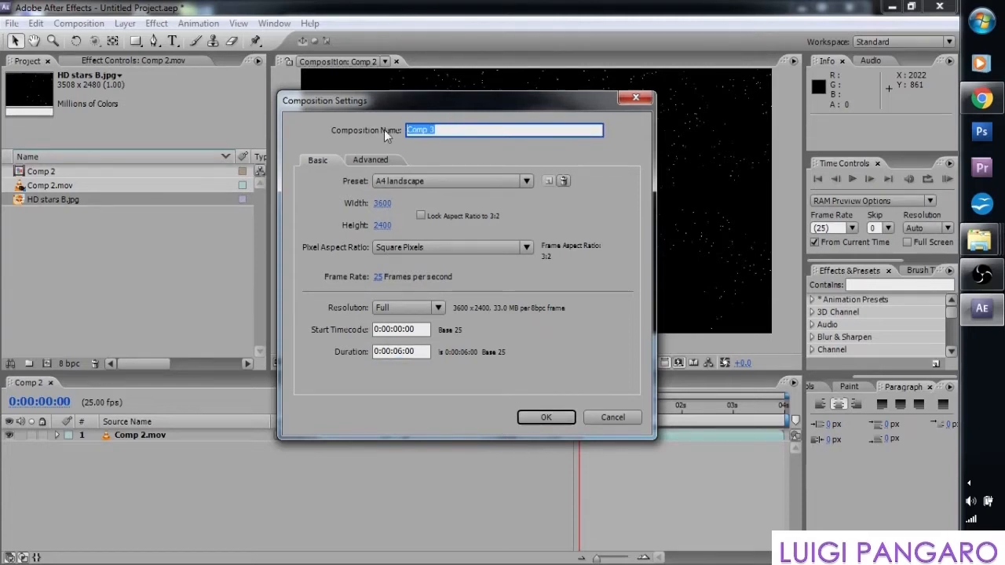
{"action": "type", "text": "Texture"}
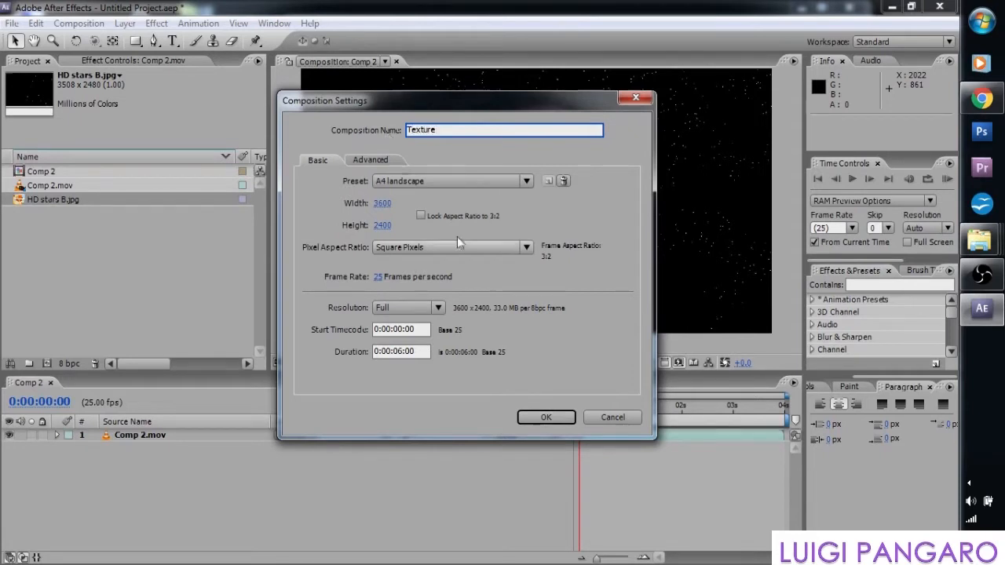
{"action": "left_click", "coordinate": [549, 418]}
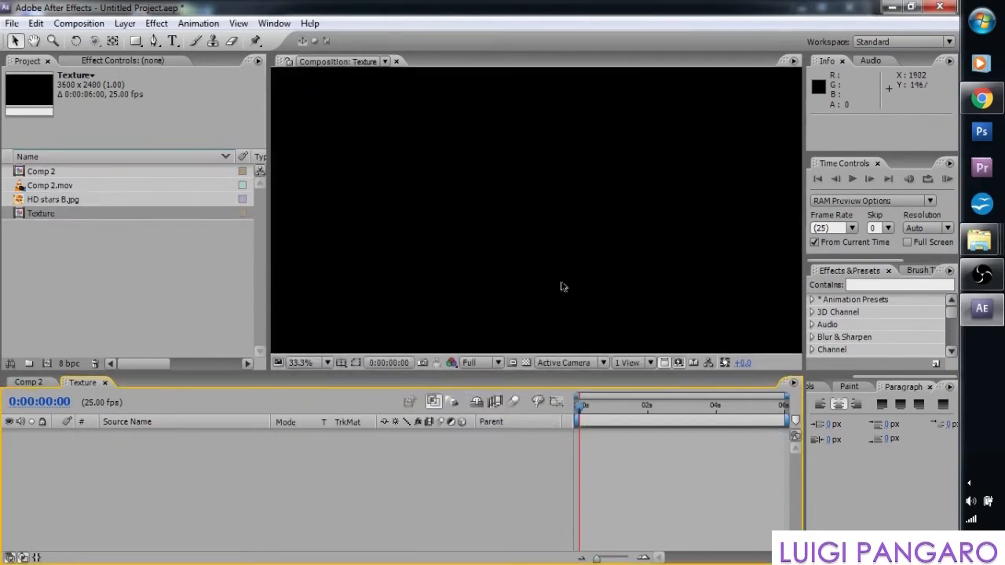
- Add a red (F83636) solid layer of 3600 x 2400 pixels to the Texture composition
{"action": "scroll", "coordinate": [561, 270], "scroll_direction": "up", "scroll_amount": 1}
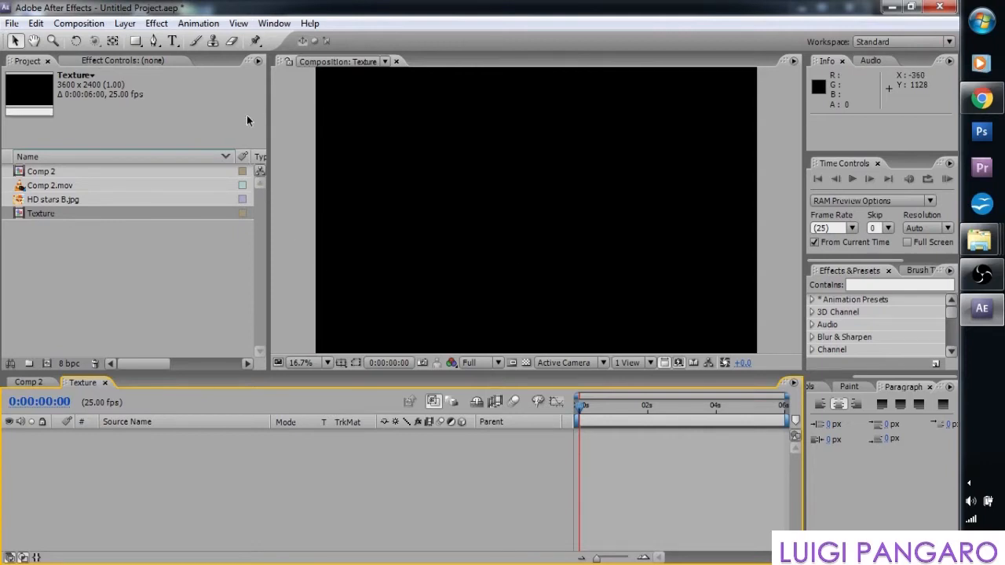
{"action": "left_click", "coordinate": [125, 23]}
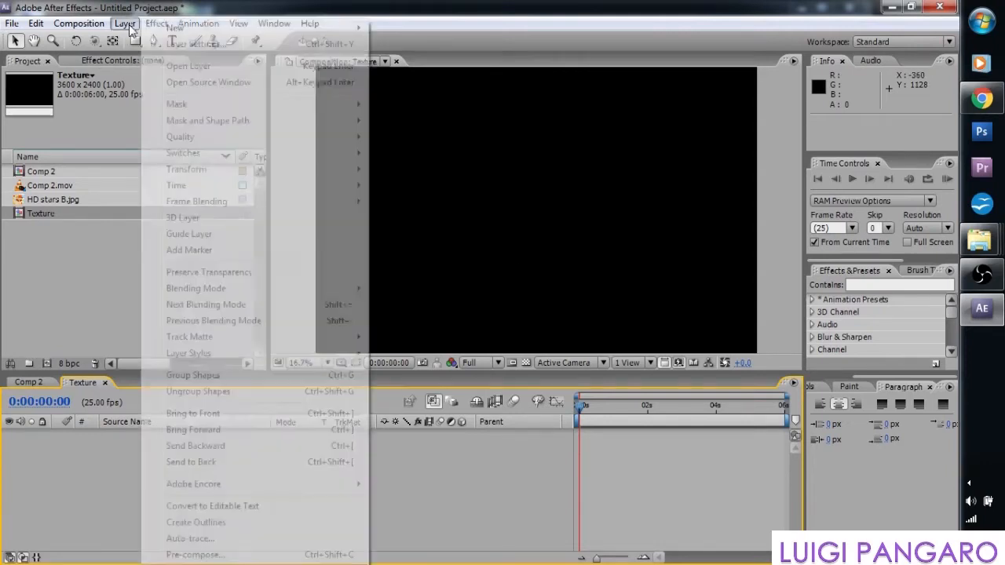
{"action": "mouse_move", "coordinate": [305, 35]}
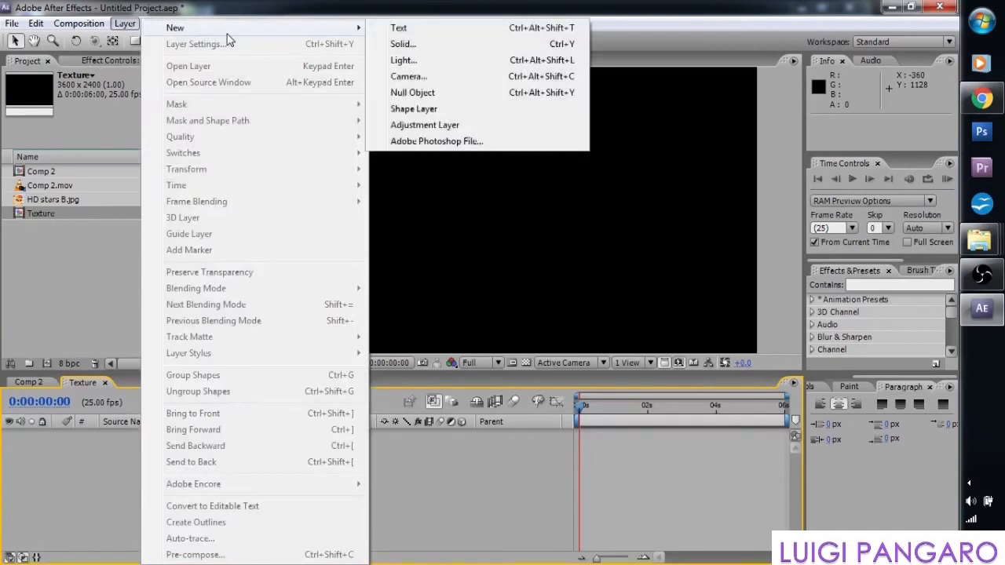
{"action": "left_click", "coordinate": [488, 45]}
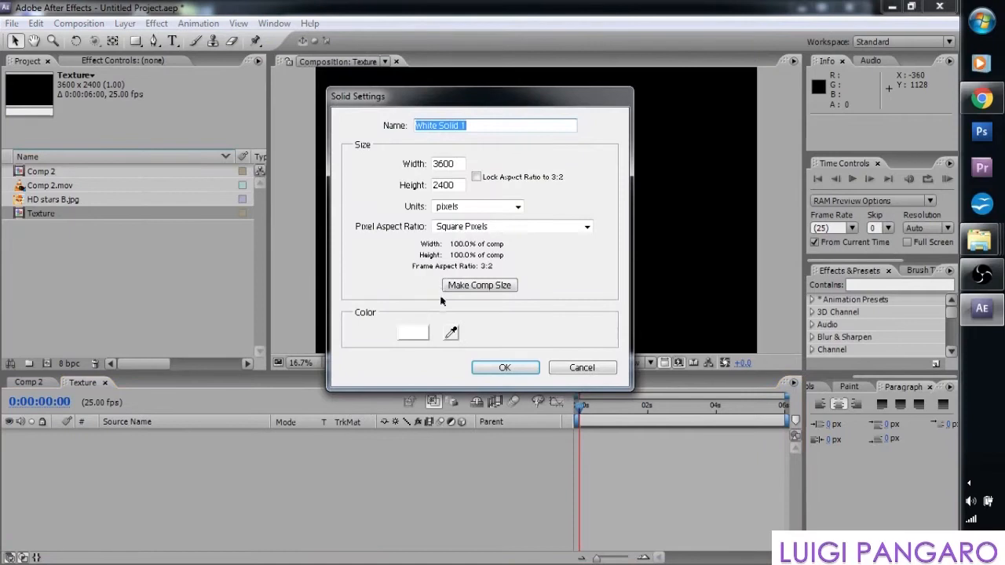
{"action": "left_click", "coordinate": [414, 332]}
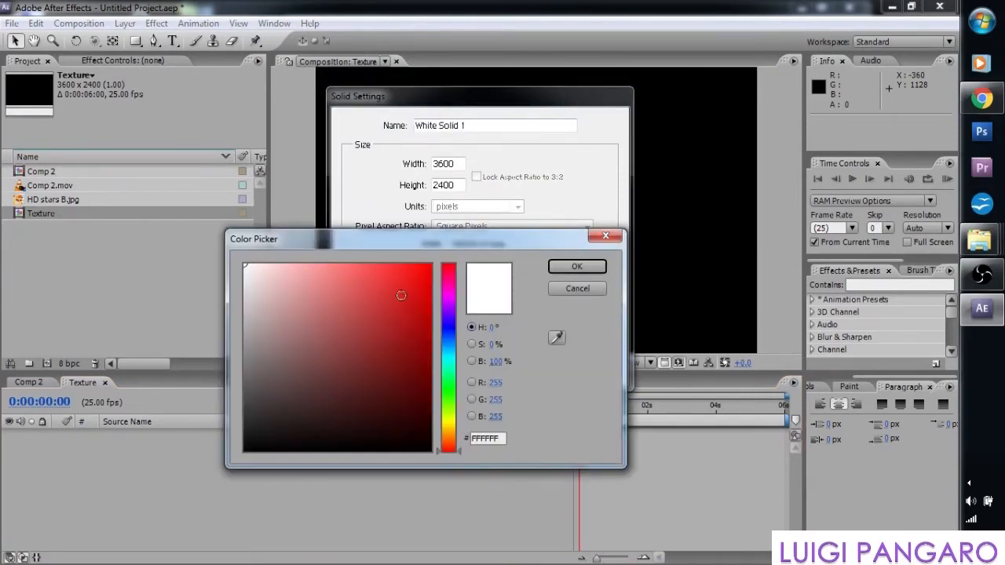
{"action": "left_click", "coordinate": [390, 270]}
{"action": "left_click", "coordinate": [571, 270]}
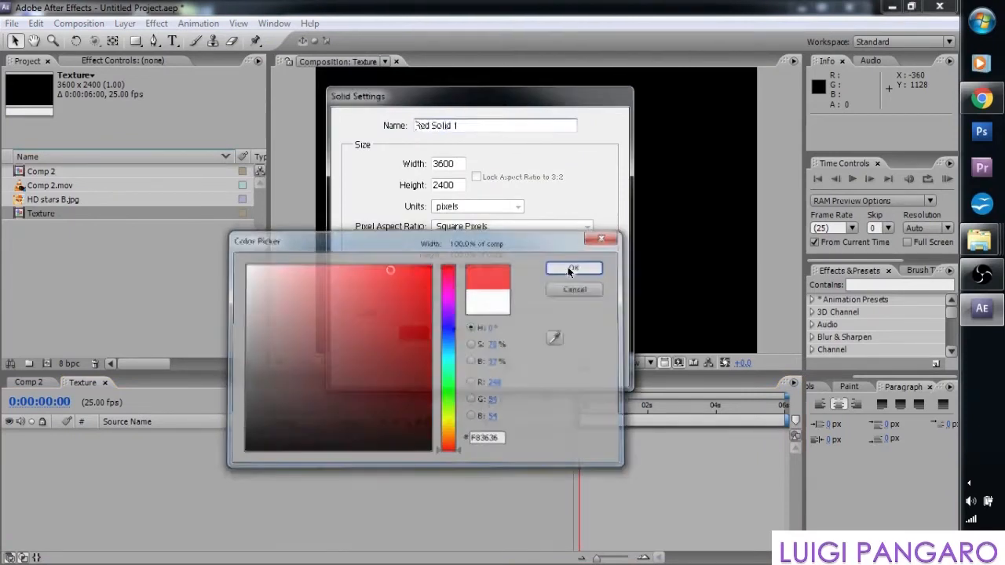
{"action": "left_click", "coordinate": [515, 364]}
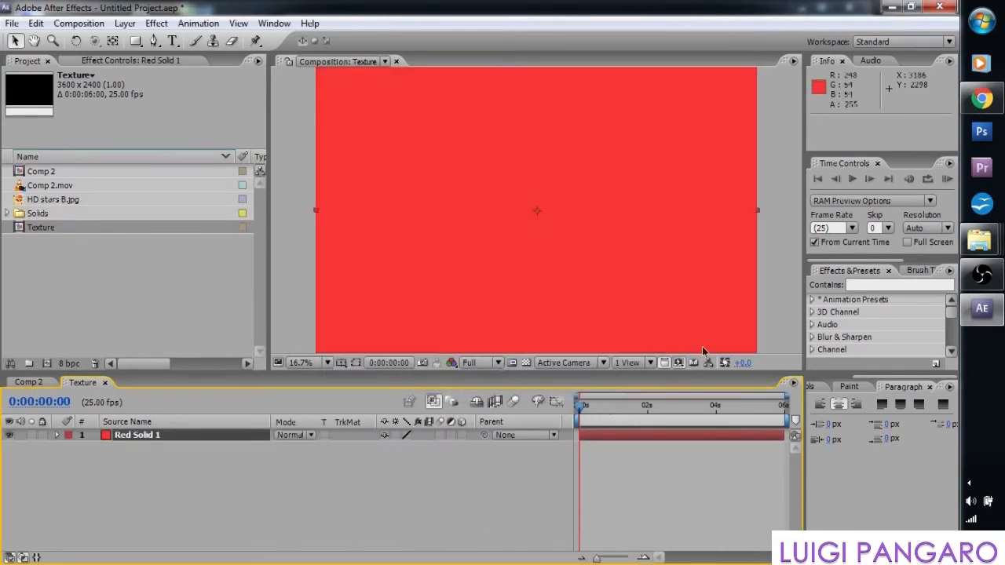
- Find the Fractal Noise effect by searching for "fractal" and apply it to the red solid layer
{"action": "left_click", "coordinate": [831, 274]}
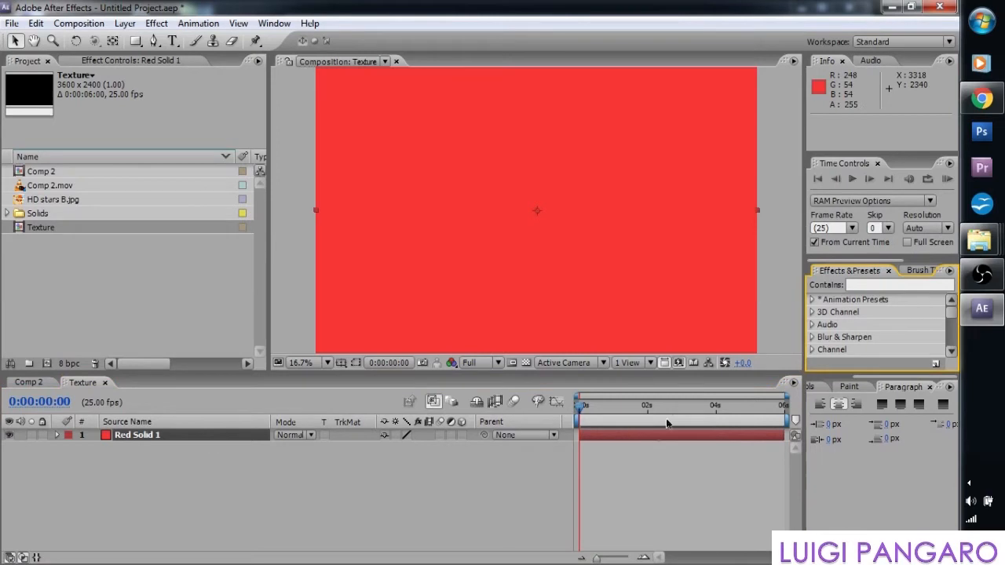
{"action": "left_click", "coordinate": [862, 284]}
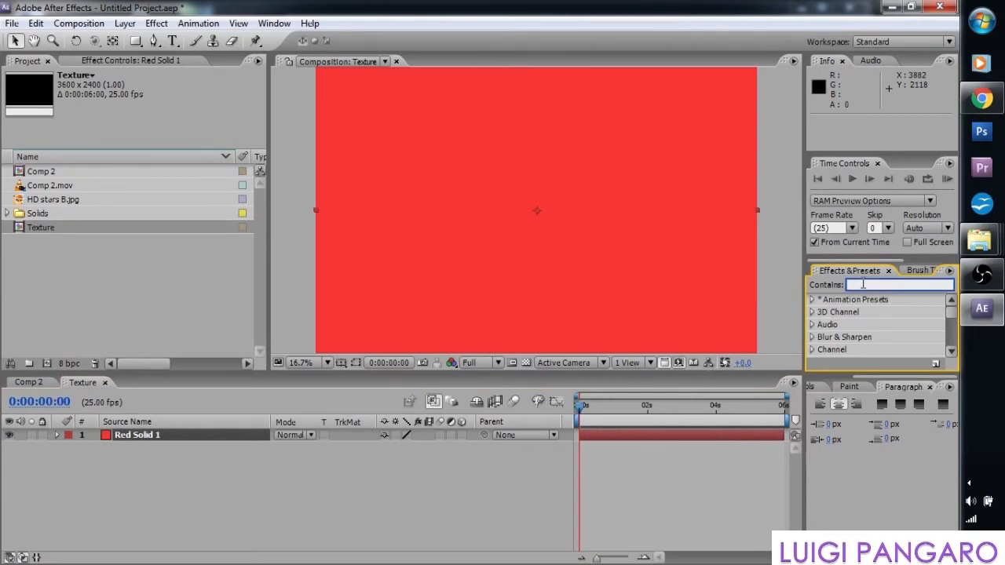
{"action": "type", "text": "fractal"}
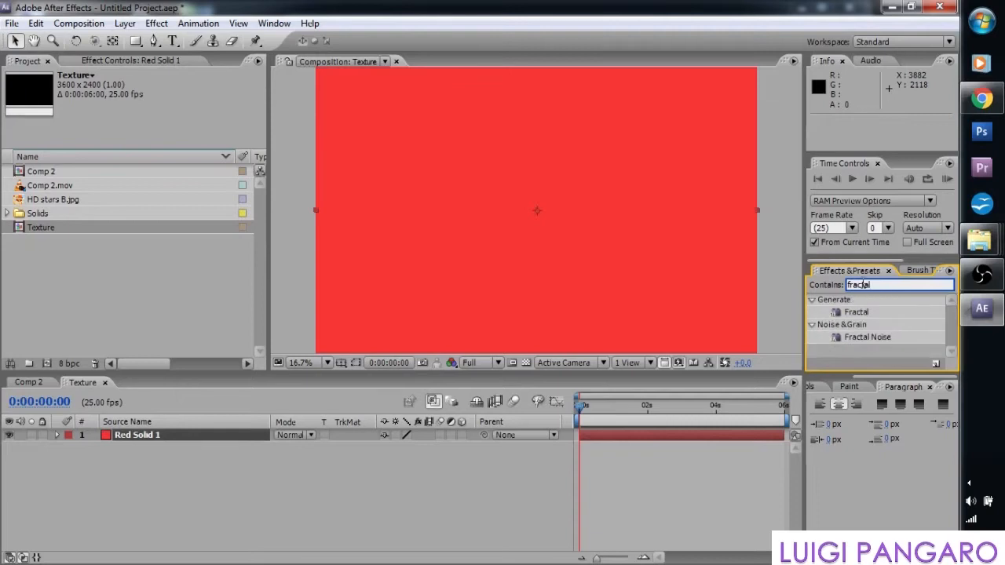
{"action": "left_click", "coordinate": [869, 341]}
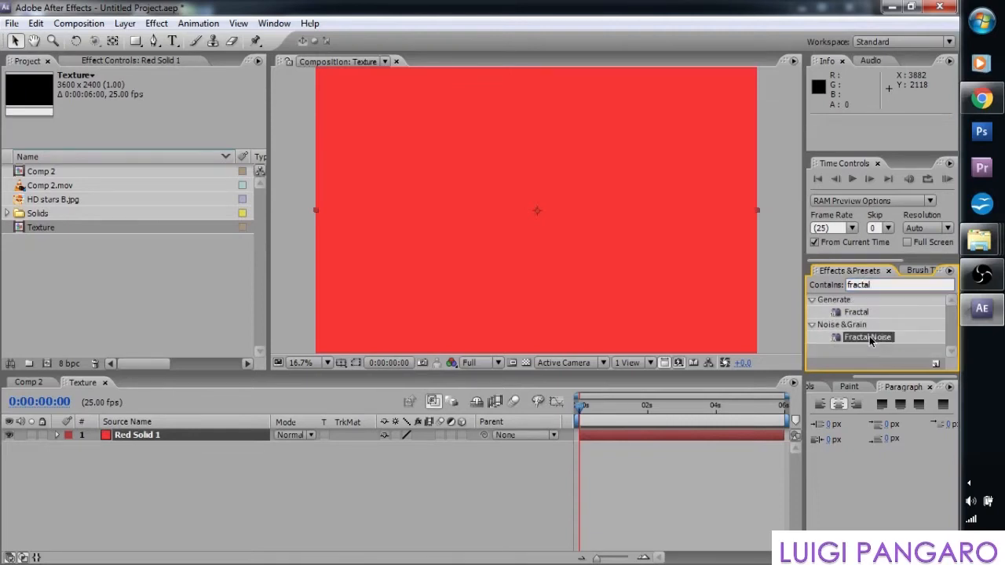
{"action": "left_click_drag", "start_coordinate": [874, 339], "coordinate": [607, 440]}
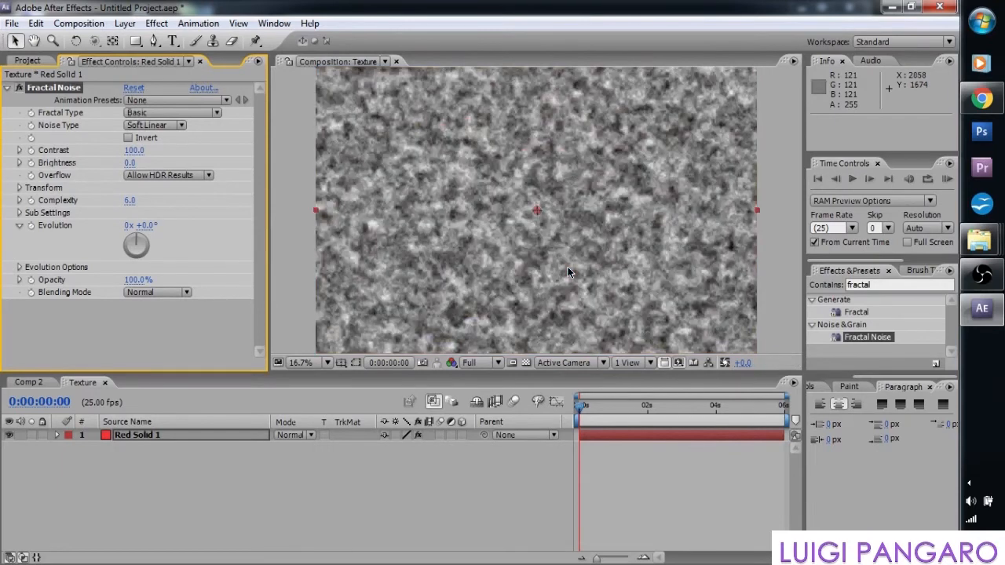
- Set the Fractal Noise effect's fractal type to Swirly and its complexity to 8
{"action": "scroll", "coordinate": [567, 267], "scroll_direction": "down", "scroll_amount": 3}
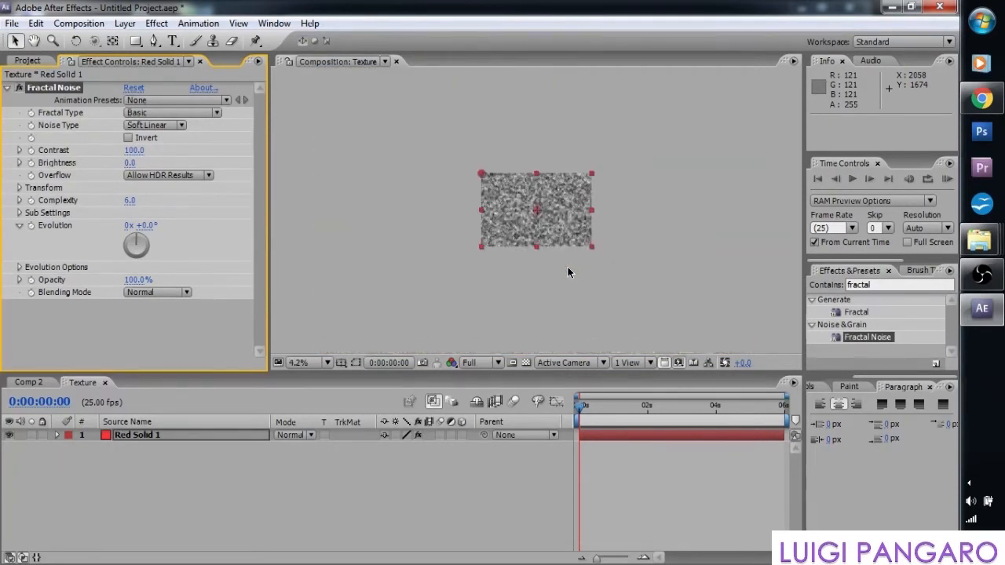
{"action": "scroll", "coordinate": [567, 266], "scroll_direction": "up", "scroll_amount": 3}
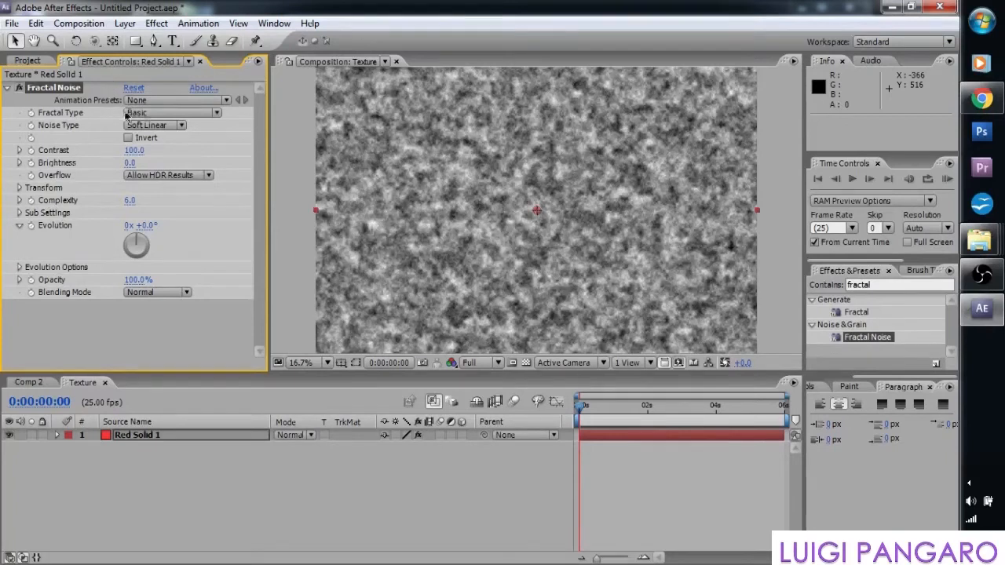
{"action": "left_click", "coordinate": [184, 112]}
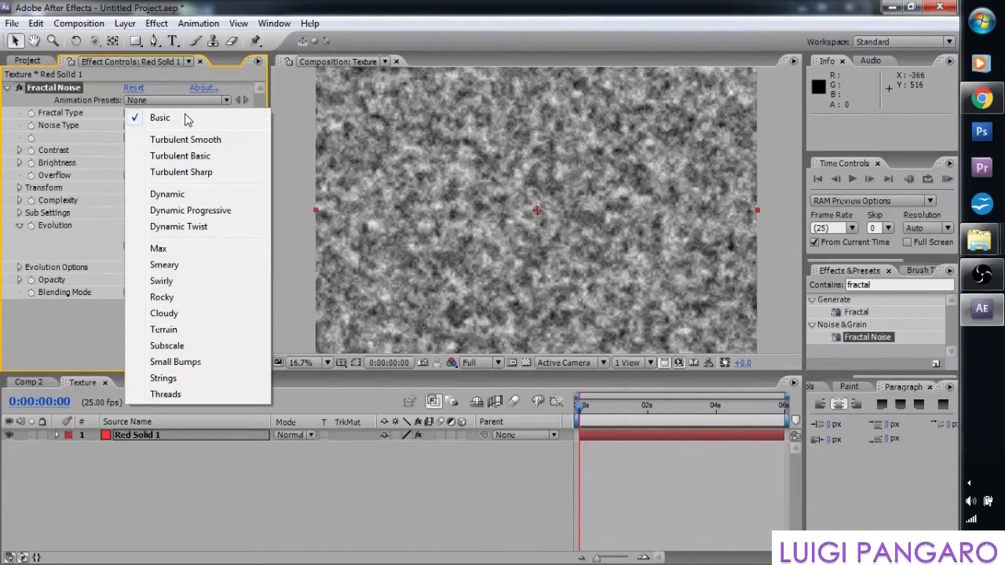
{"action": "left_click", "coordinate": [163, 280]}
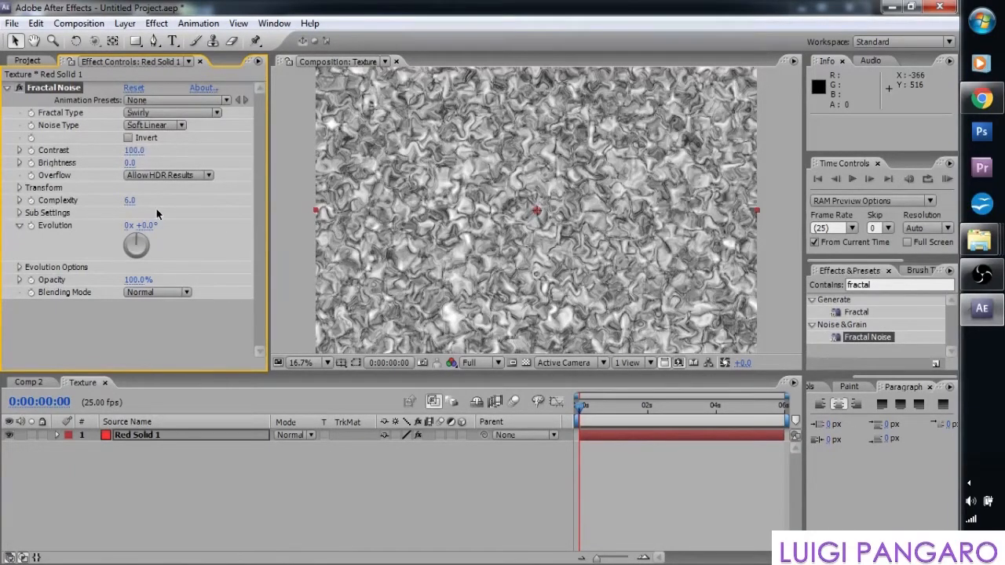
{"action": "left_click", "coordinate": [129, 200]}
{"action": "type", "text": "8"}
{"action": "key", "text": "Return"}
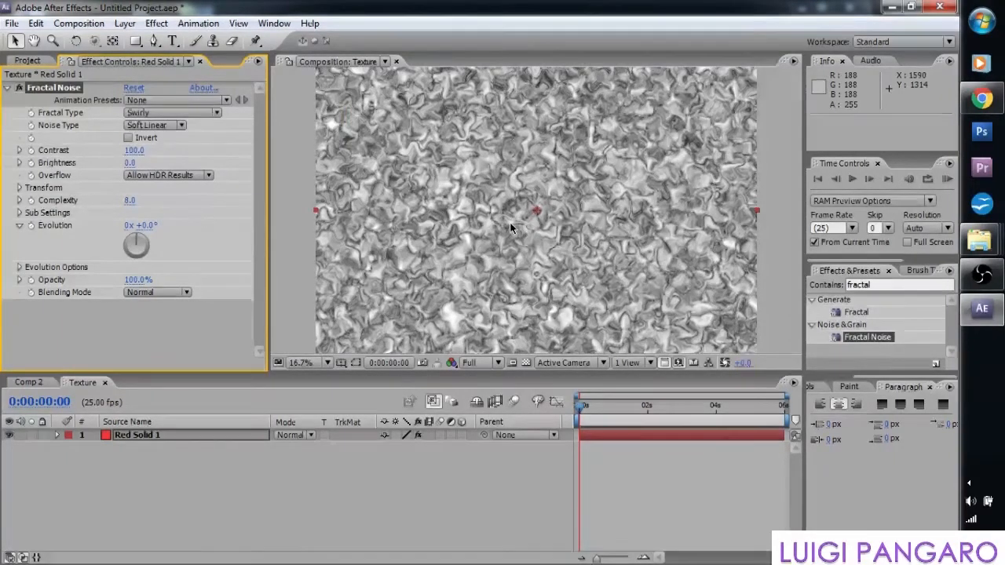
- Expand the Fractal Noise Transform settings and stretch the solid layer horizontally to about 772% width, keeping its height at 100%
{"action": "key", "text": "slash"}
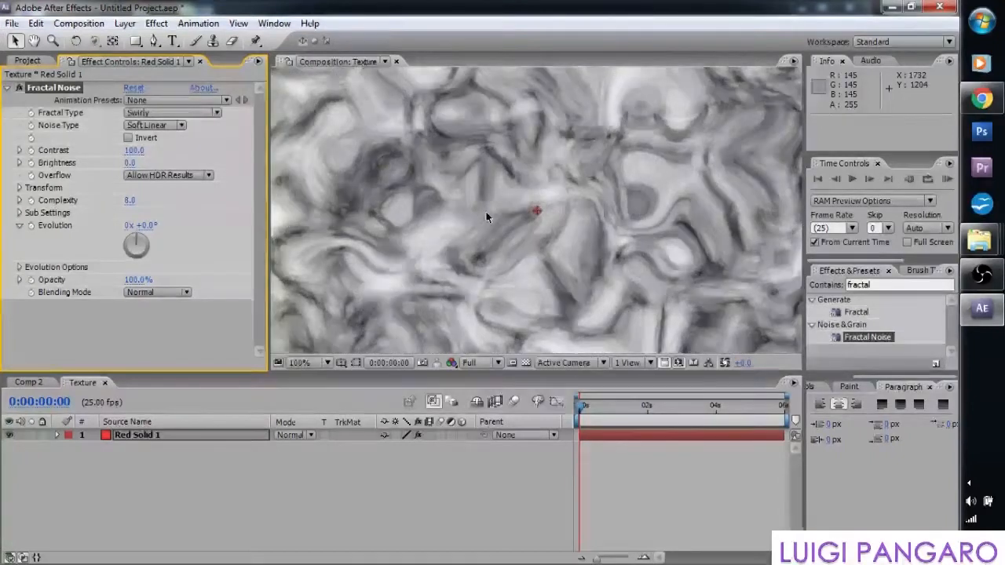
{"action": "key", "text": "comma"}
{"action": "key", "text": "comma"}
{"action": "key", "text": "comma"}
{"action": "key", "text": "comma"}
{"action": "key", "text": "comma"}
{"action": "key", "text": "comma"}
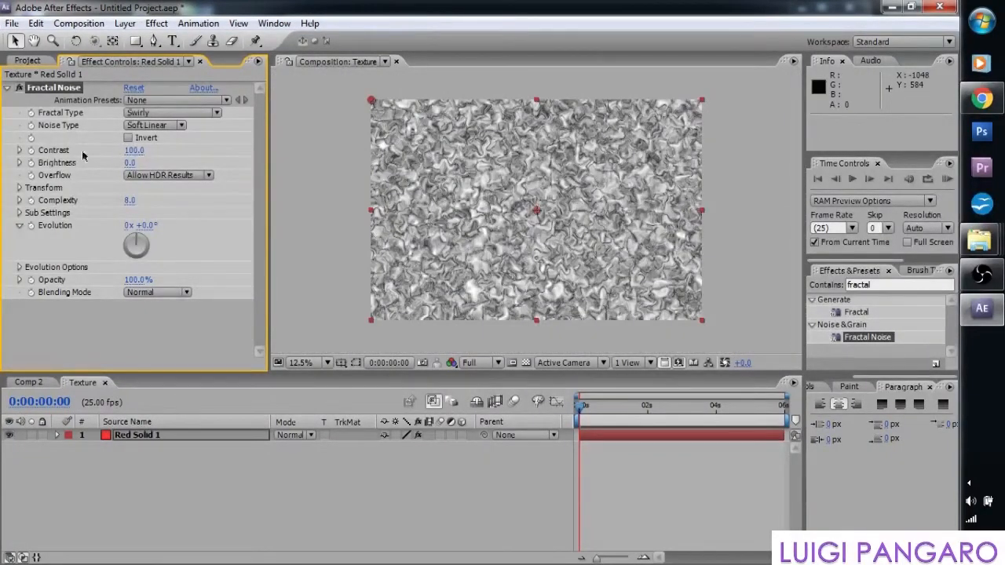
{"action": "left_click", "coordinate": [20, 189]}
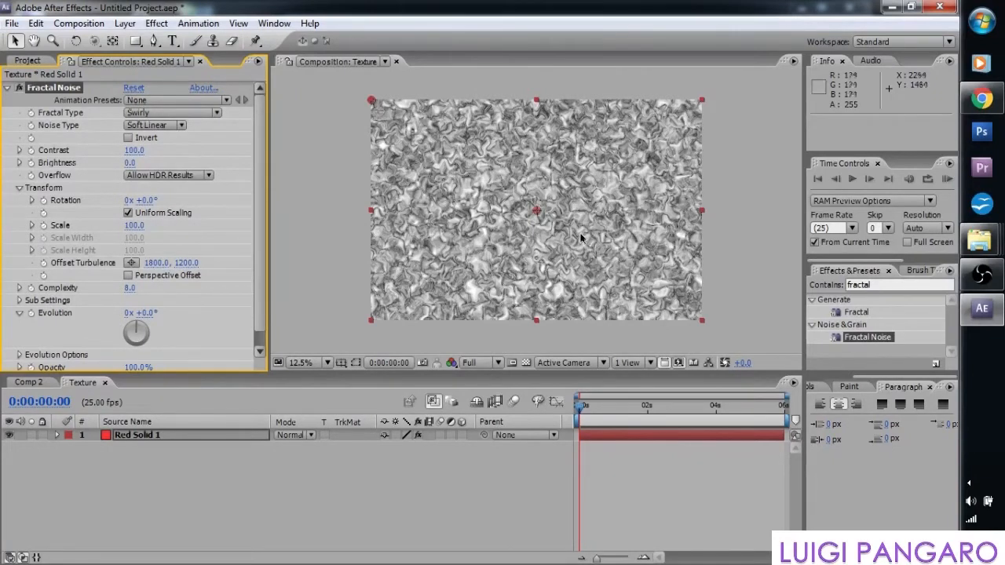
{"action": "scroll", "coordinate": [578, 230], "scroll_direction": "down", "scroll_amount": 2}
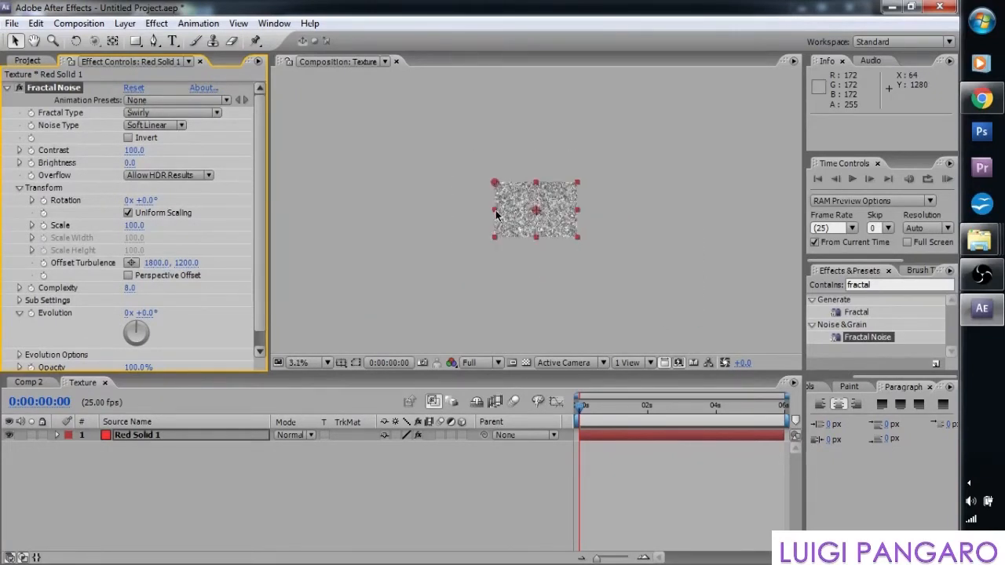
{"action": "left_click_drag", "start_coordinate": [496, 212], "coordinate": [216, 225]}
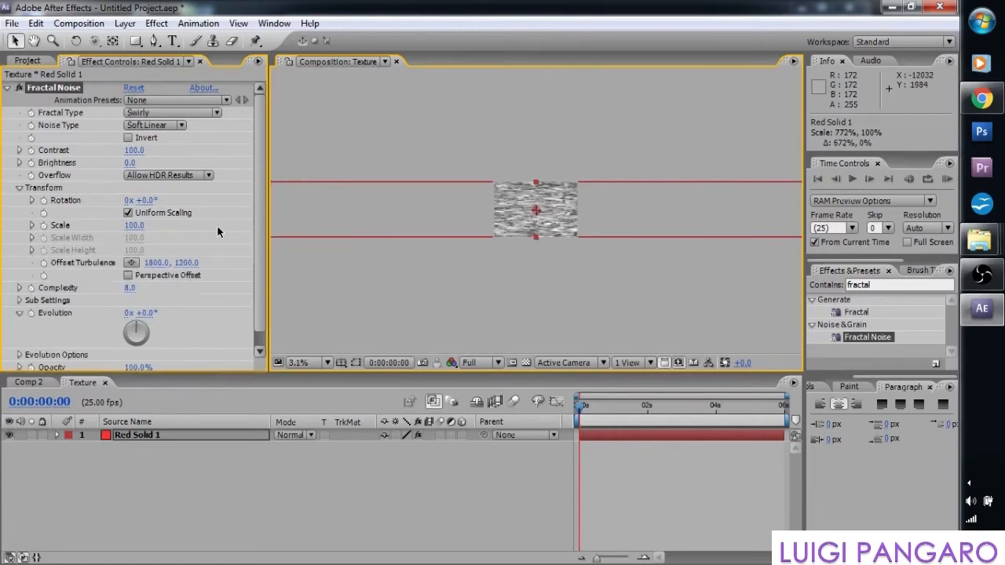
{"action": "key", "text": "period"}
{"action": "key", "text": "period"}
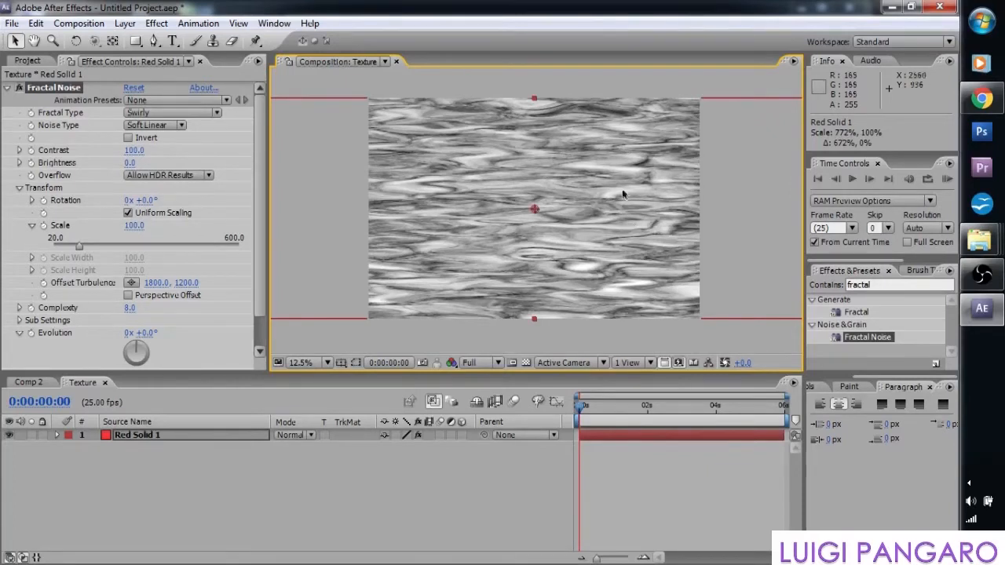
{"action": "key", "text": "comma"}
{"action": "key", "text": "comma"}
{"action": "key", "text": "comma"}
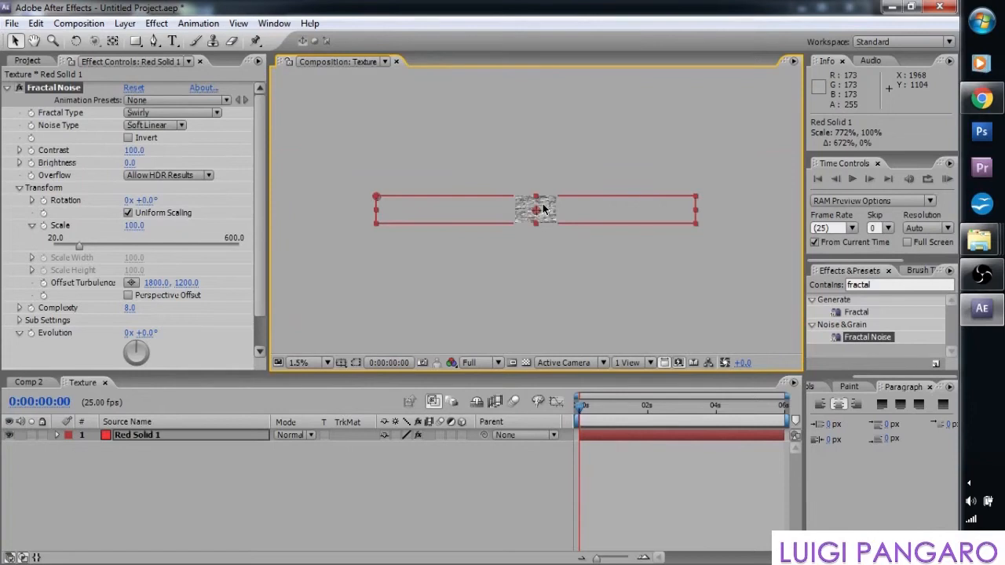
{"action": "key", "text": "period"}
{"action": "key", "text": "period"}
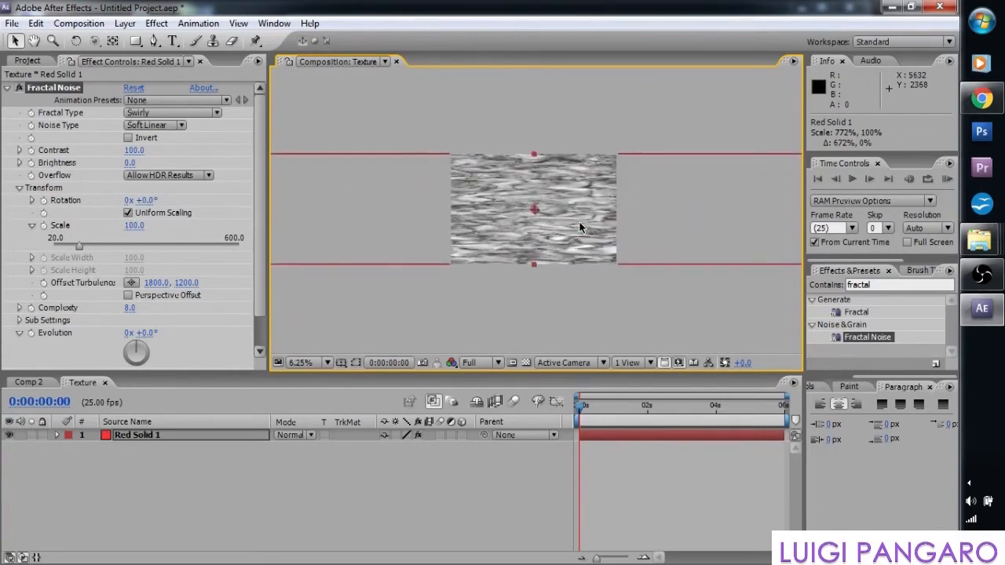
- Enlarge the red solid layer in the composition to about 818% width and 124% height
{"action": "left_click_drag", "start_coordinate": [532, 263], "coordinate": [533, 284]}
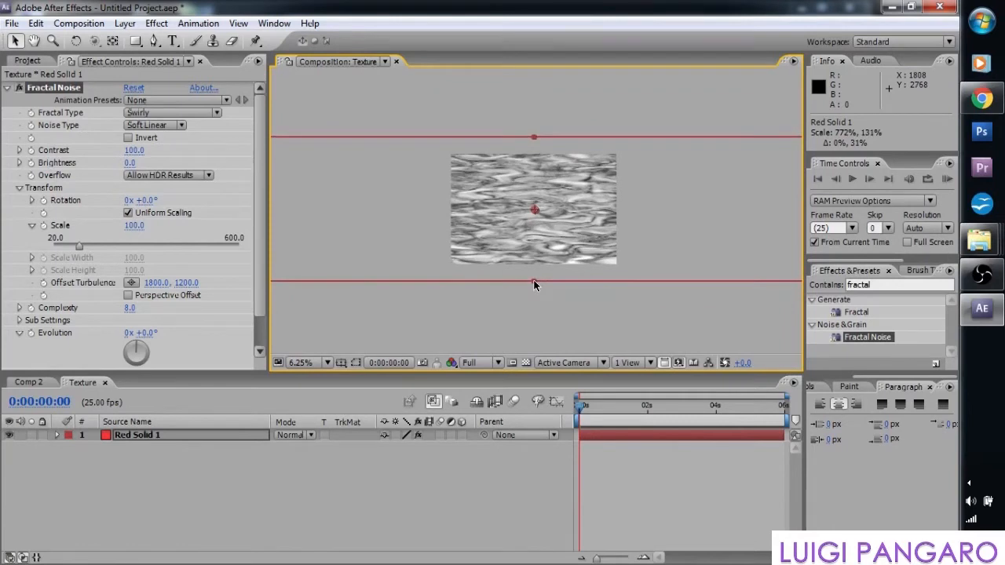
{"action": "key", "text": "comma"}
{"action": "key", "text": "comma"}
{"action": "left_click_drag", "start_coordinate": [377, 212], "coordinate": [366, 211]}
{"action": "scroll", "coordinate": [572, 224], "scroll_direction": "up", "scroll_amount": 3}
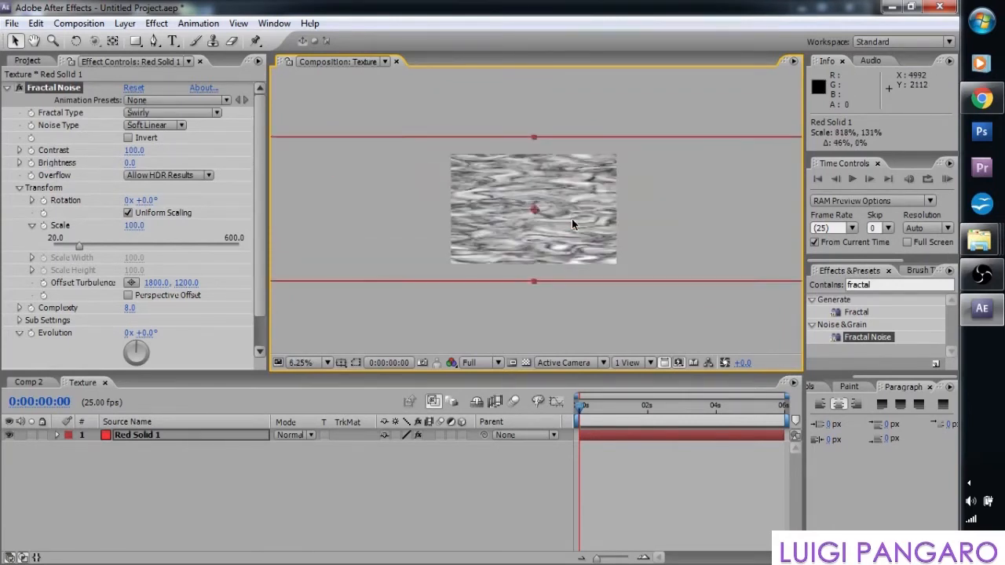
{"action": "scroll", "coordinate": [549, 182], "scroll_direction": "down", "scroll_amount": 2}
{"action": "scroll", "coordinate": [547, 177], "scroll_direction": "down", "scroll_amount": 1}
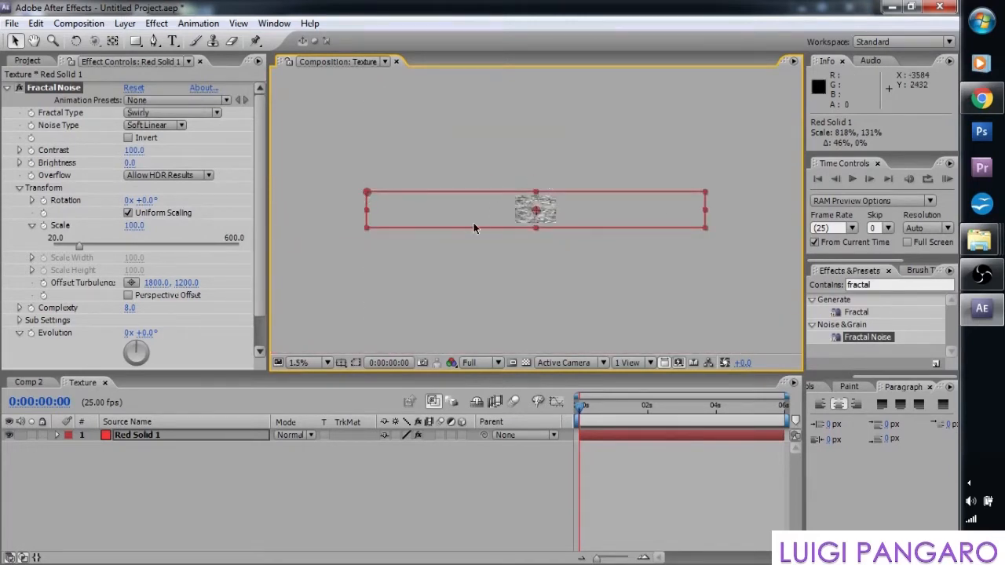
{"action": "scroll", "coordinate": [520, 216], "scroll_direction": "up", "scroll_amount": 2}
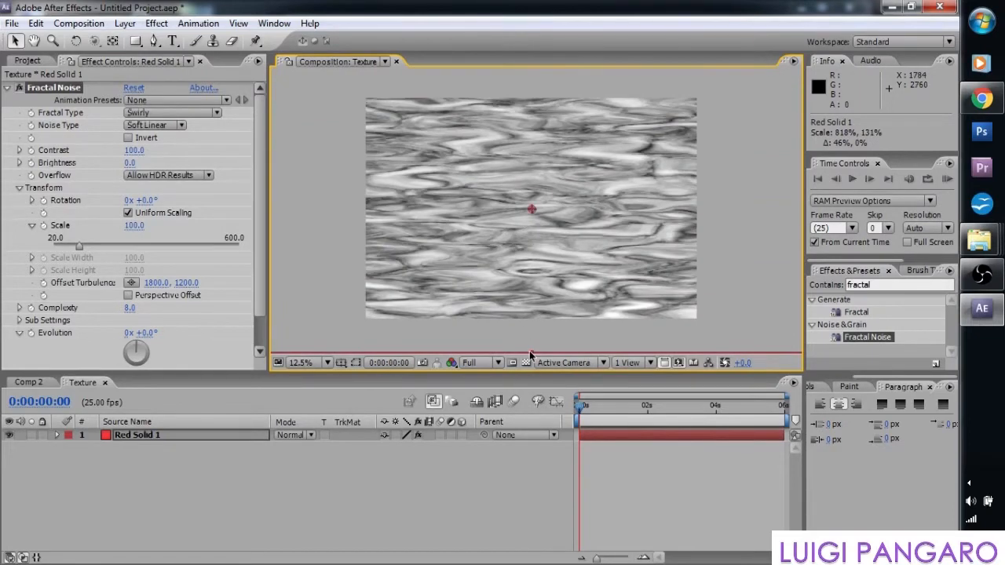
{"action": "left_click_drag", "start_coordinate": [529, 355], "coordinate": [532, 348]}
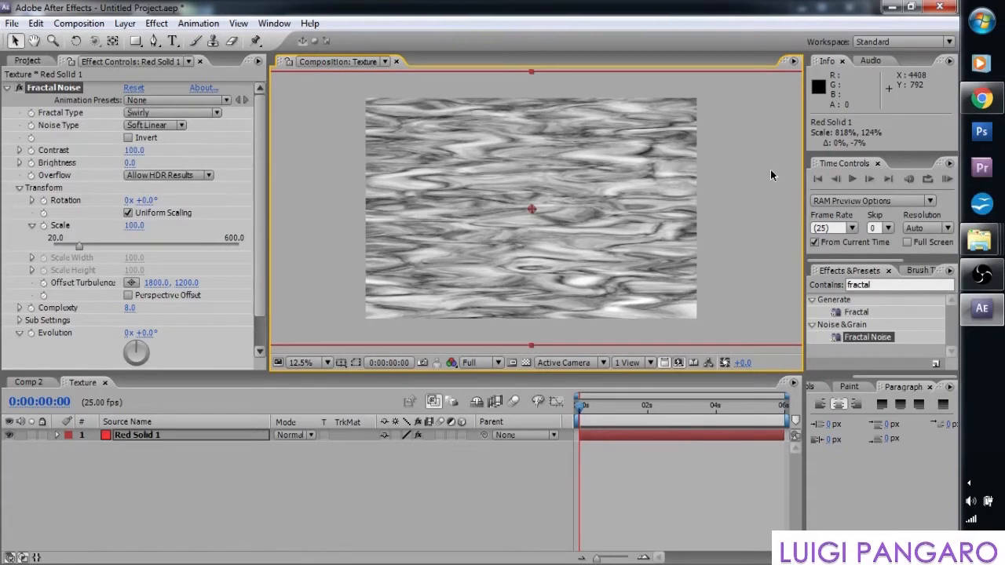
{"action": "scroll", "coordinate": [730, 175], "scroll_direction": "down", "scroll_amount": 2}
{"action": "scroll", "coordinate": [612, 205], "scroll_direction": "up", "scroll_amount": 2}
- Set the Fractal Noise effect's brightness to -30 and its blending mode to Multiply
{"action": "left_click", "coordinate": [129, 162]}
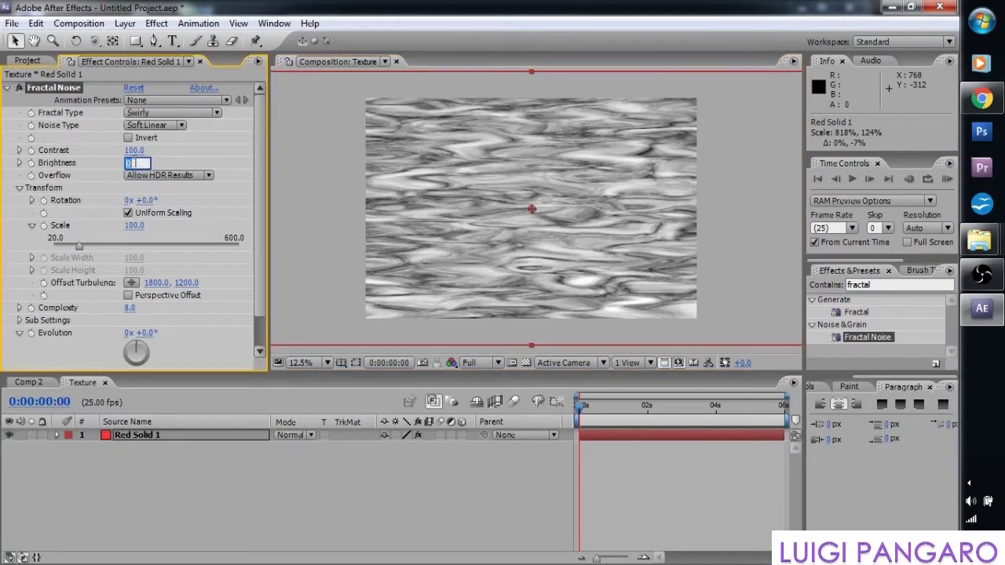
{"action": "type", "text": "-30"}
{"action": "key", "text": "Return"}
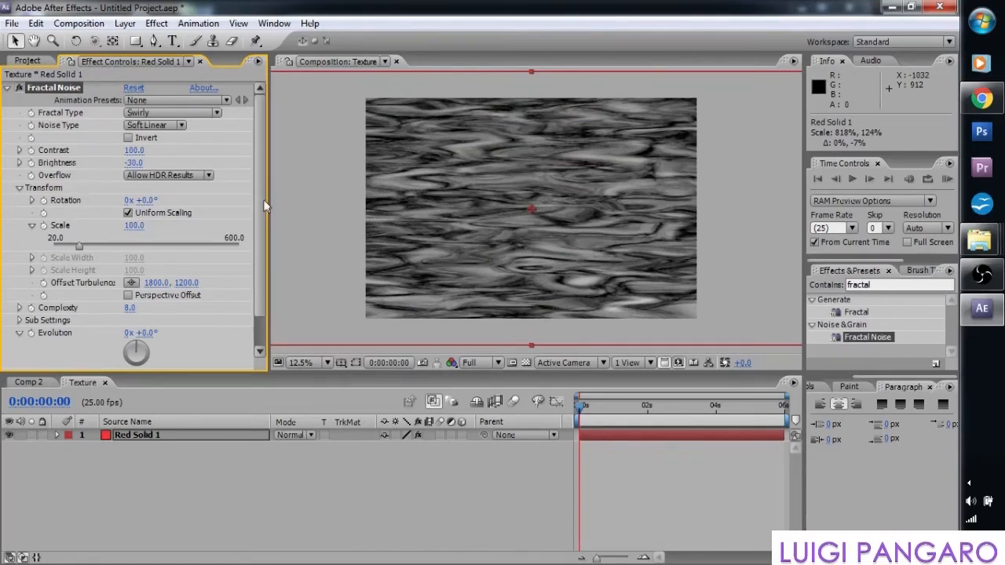
{"action": "left_click_drag", "start_coordinate": [260, 224], "coordinate": [260, 254]}
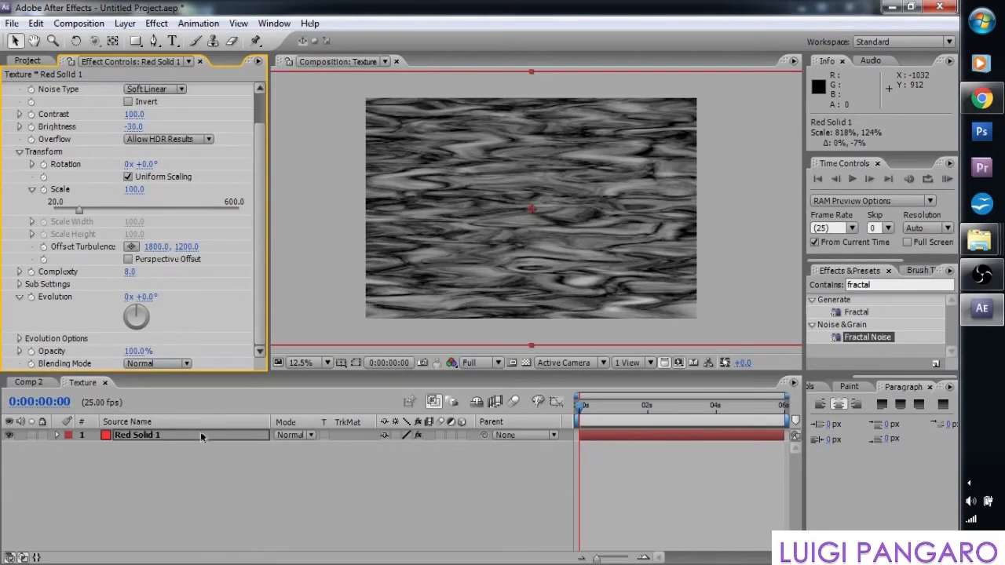
{"action": "left_click", "coordinate": [187, 363]}
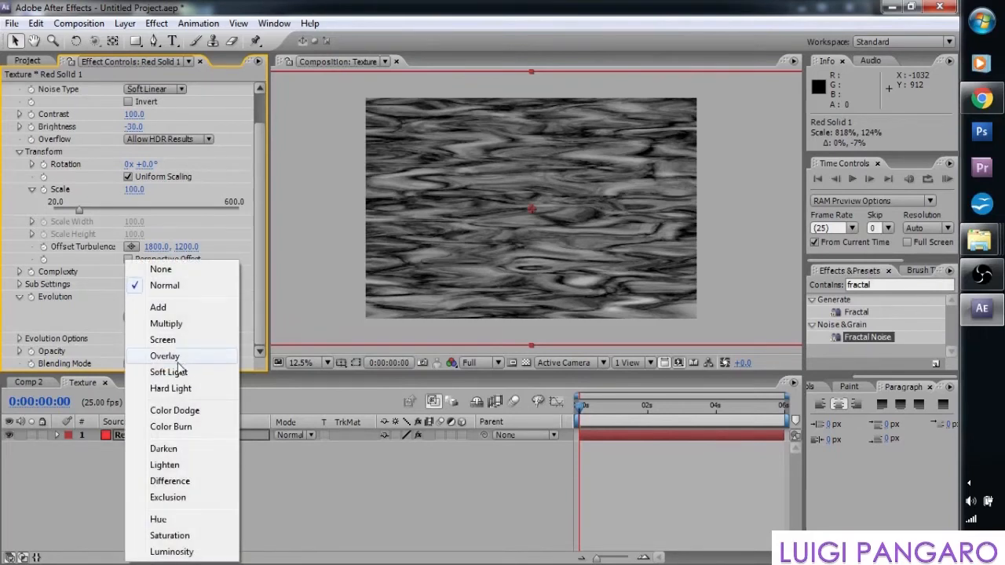
{"action": "left_click", "coordinate": [178, 324]}
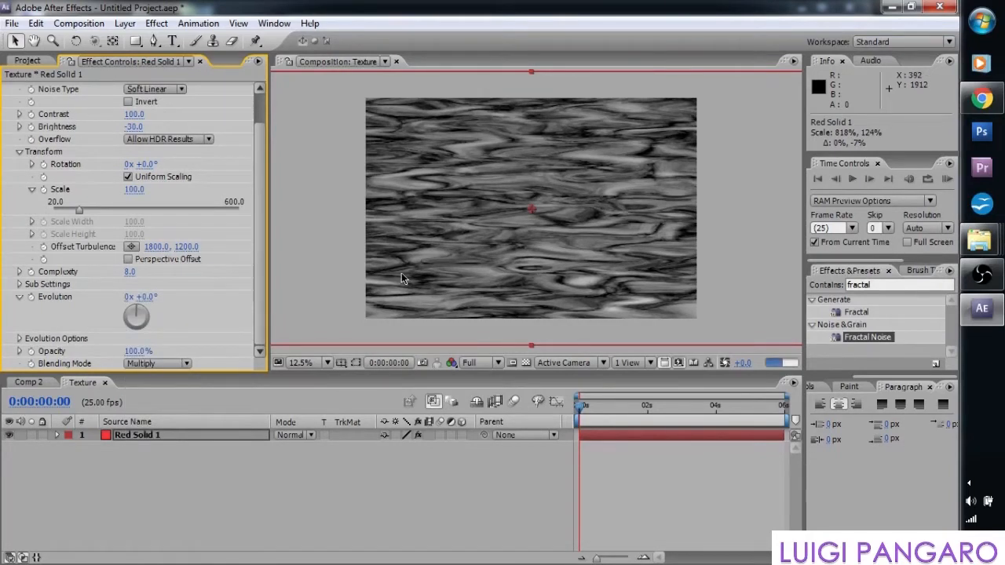
{"action": "scroll", "coordinate": [510, 252], "scroll_direction": "up", "scroll_amount": 1}
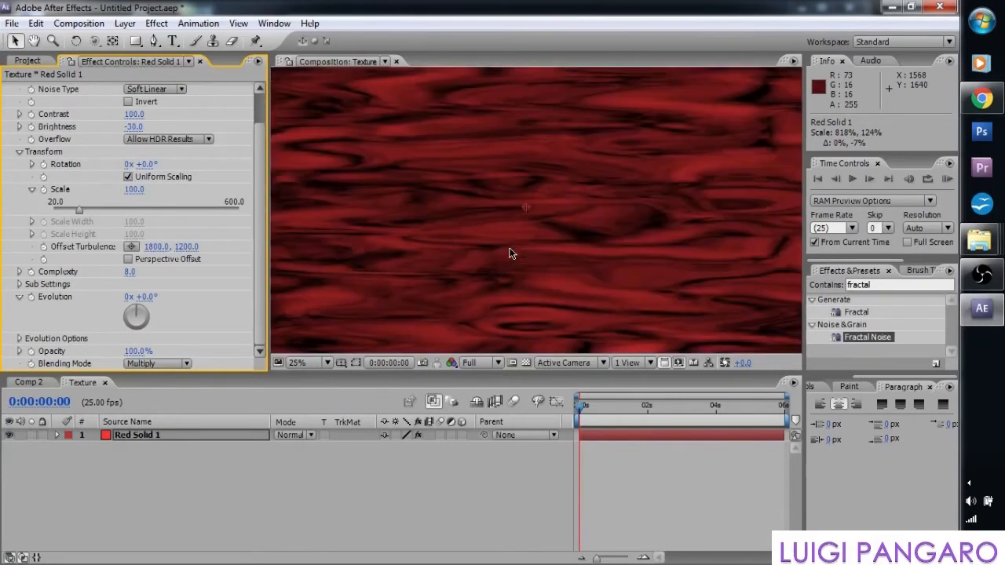
{"action": "scroll", "coordinate": [510, 252], "scroll_direction": "down", "scroll_amount": 1}
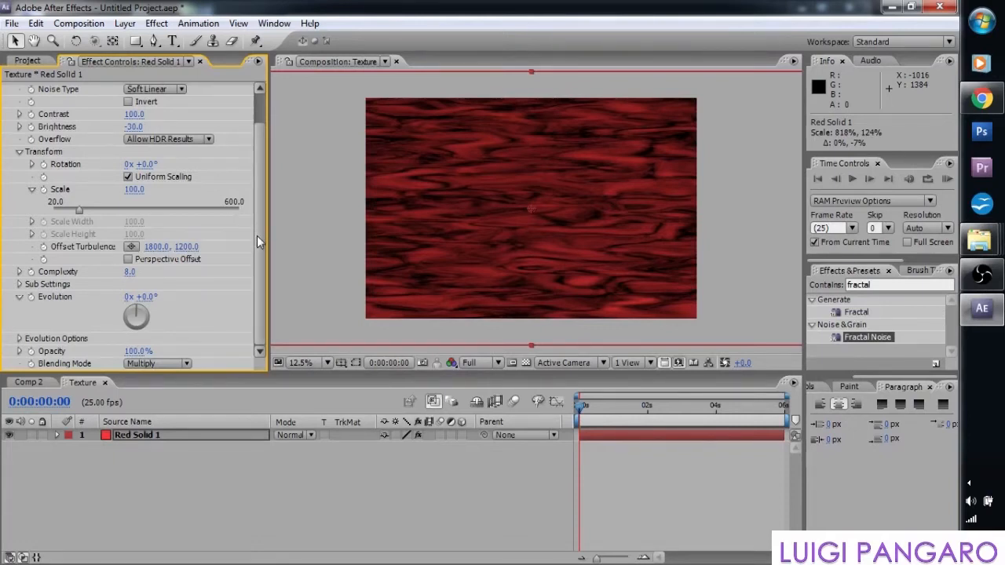
- In the Fractal Noise Sub Settings, set Sub Influence to 90% and Sub Scaling to 70, and collapse the expanded setting groups
{"action": "left_click", "coordinate": [19, 298]}
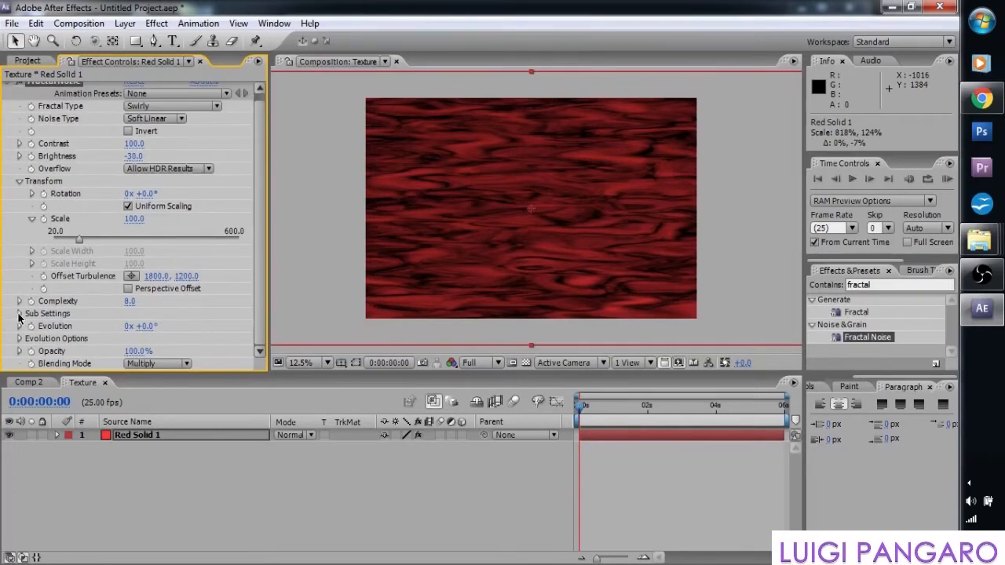
{"action": "left_click", "coordinate": [19, 182]}
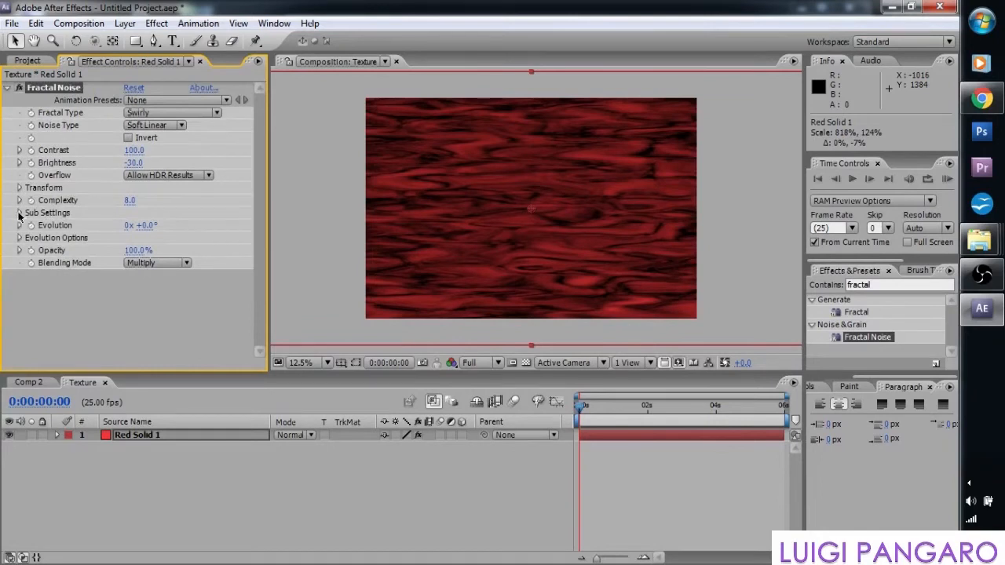
{"action": "left_click", "coordinate": [18, 213]}
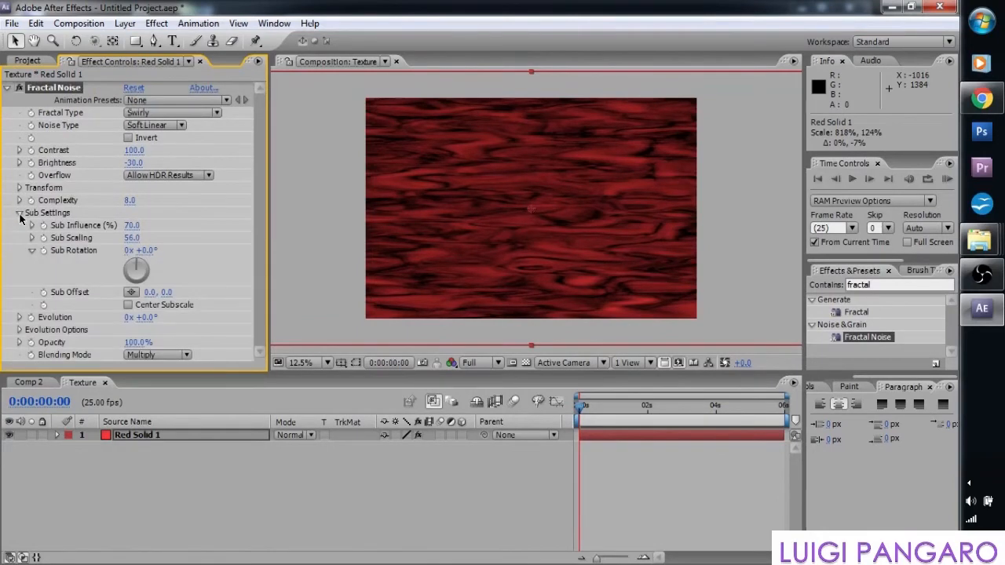
{"action": "left_click", "coordinate": [135, 225]}
{"action": "type", "text": "90"}
{"action": "left_click", "coordinate": [192, 227]}
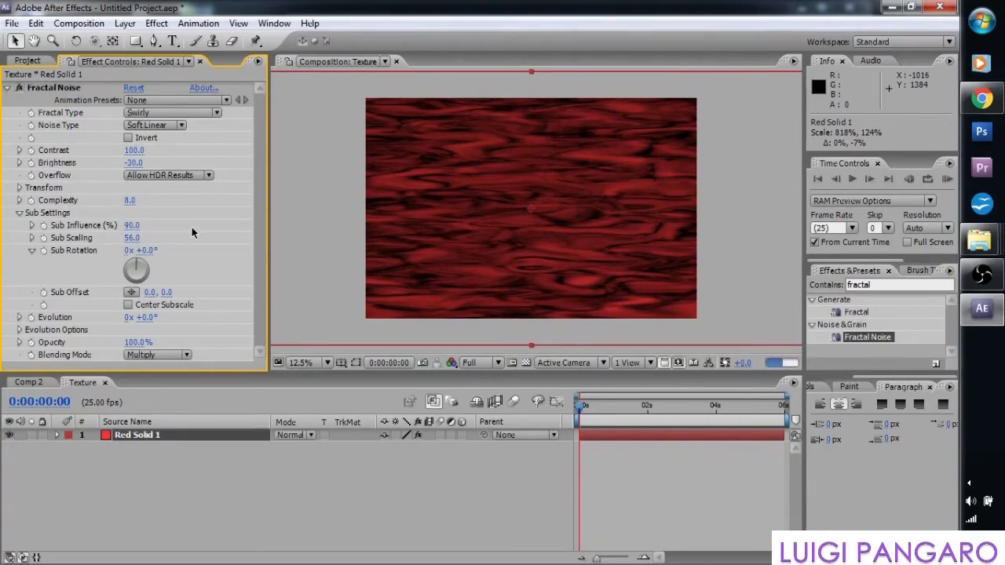
{"action": "left_click", "coordinate": [131, 238]}
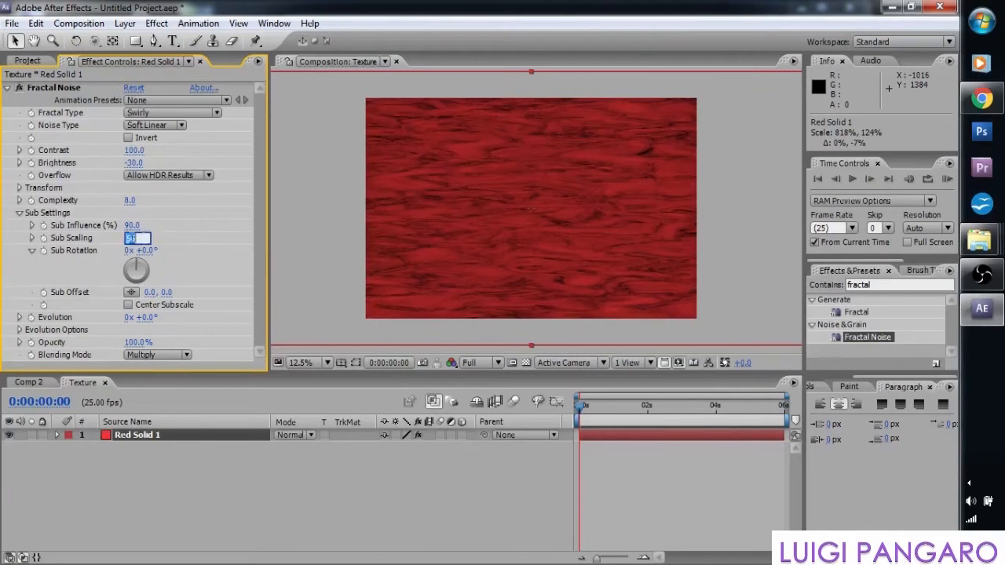
{"action": "type", "text": "70"}
{"action": "left_click", "coordinate": [206, 234]}
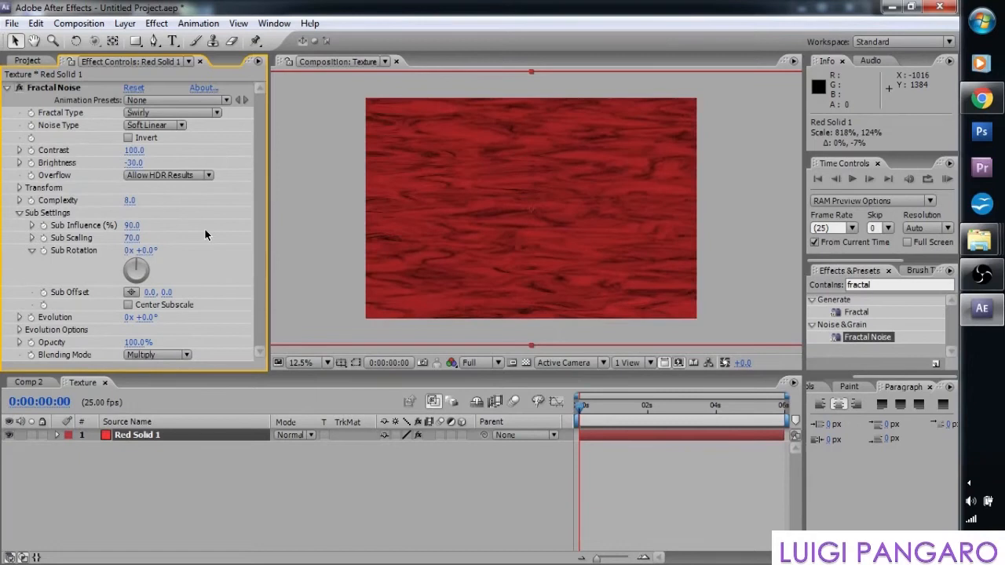
{"action": "scroll", "coordinate": [582, 236], "scroll_direction": "up", "scroll_amount": 4}
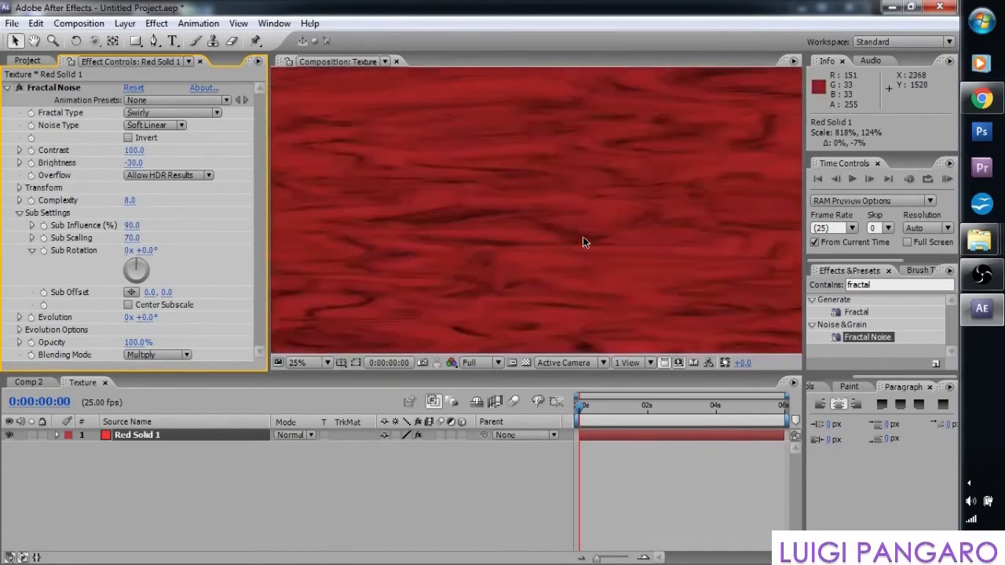
{"action": "scroll", "coordinate": [582, 237], "scroll_direction": "down", "scroll_amount": 4}
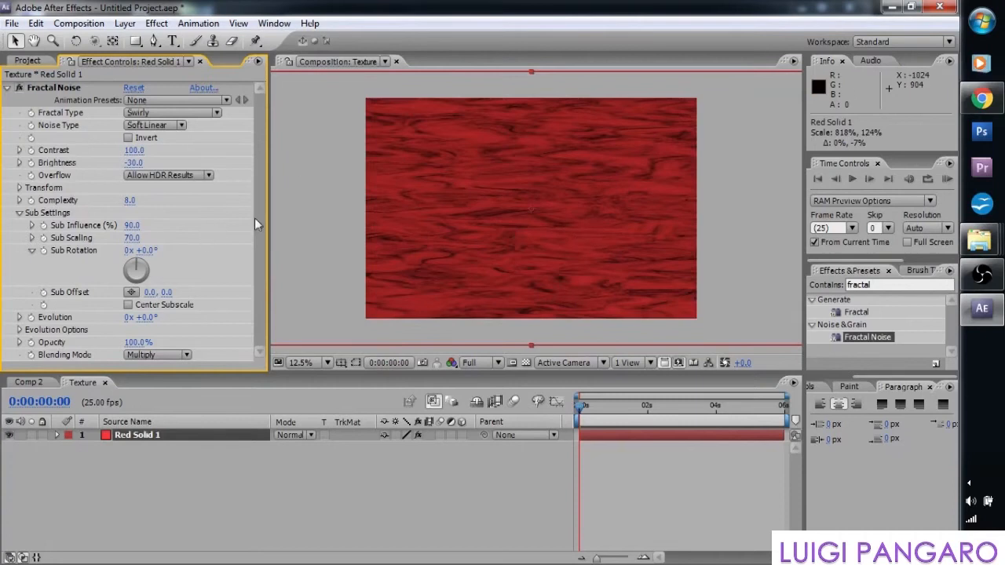
{"action": "left_click", "coordinate": [19, 188]}
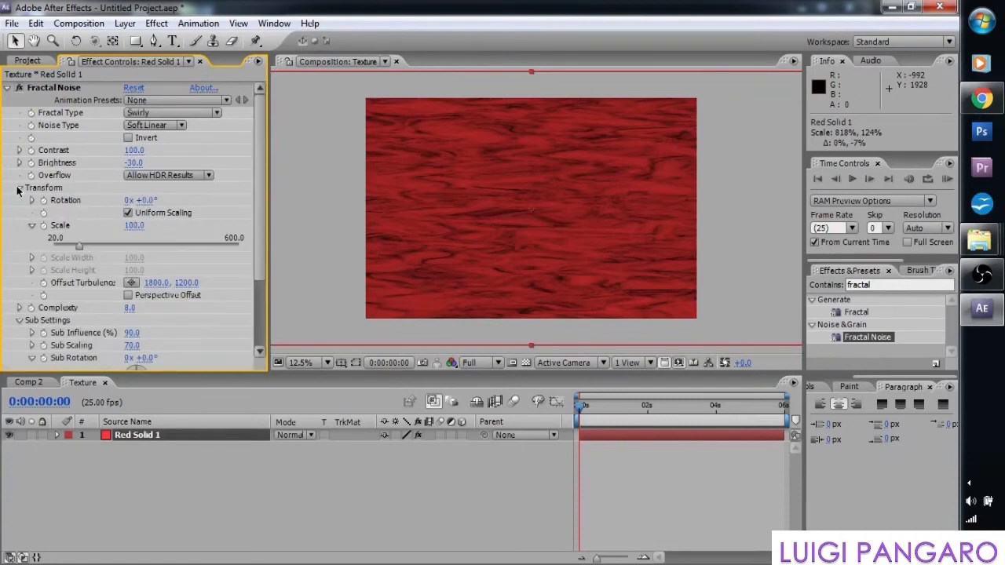
{"action": "left_click", "coordinate": [18, 188]}
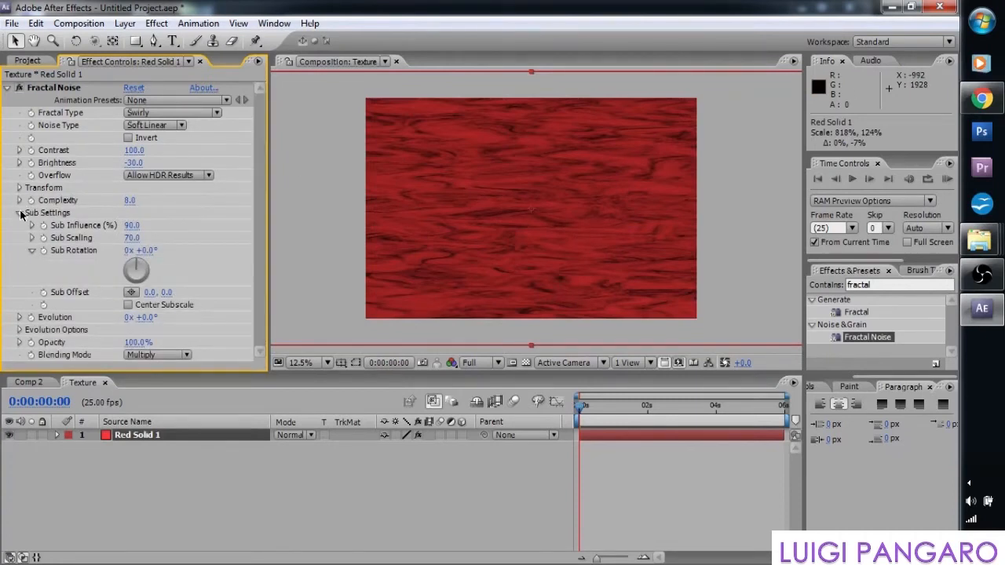
{"action": "left_click", "coordinate": [19, 213]}
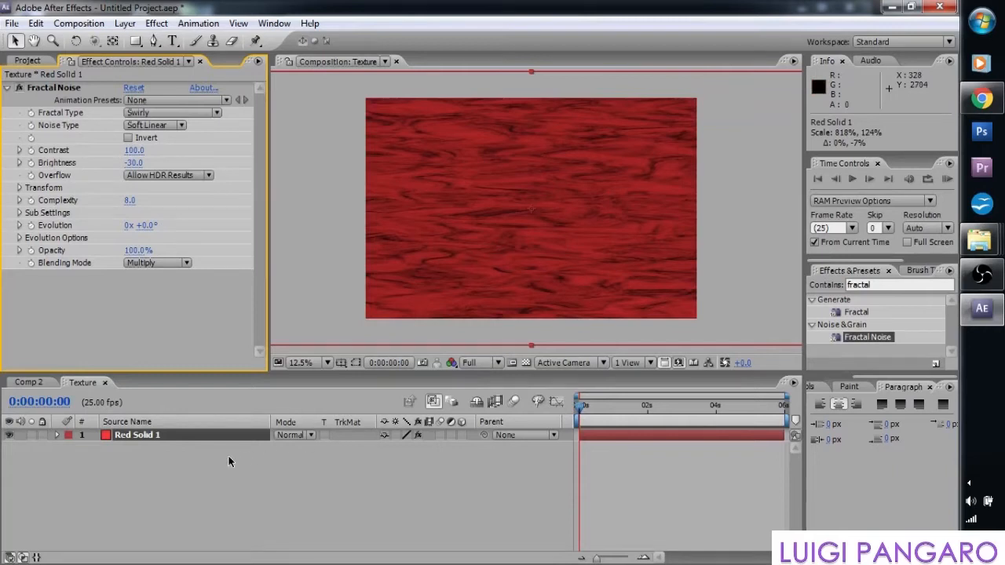
- Add an orange solid layer of 3600 x 2400 pixels to the Texture composition
{"action": "left_click", "coordinate": [125, 22]}
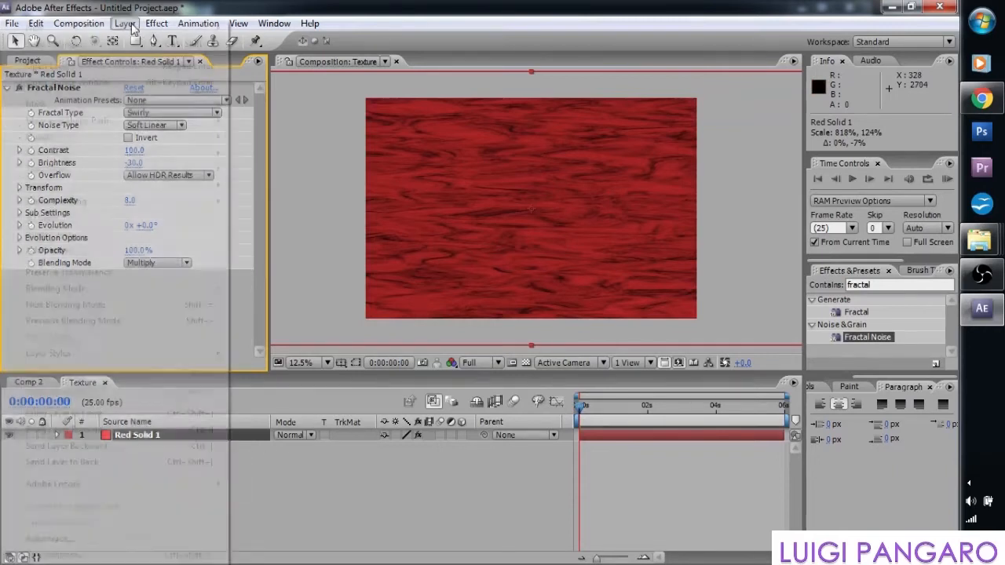
{"action": "mouse_move", "coordinate": [160, 28]}
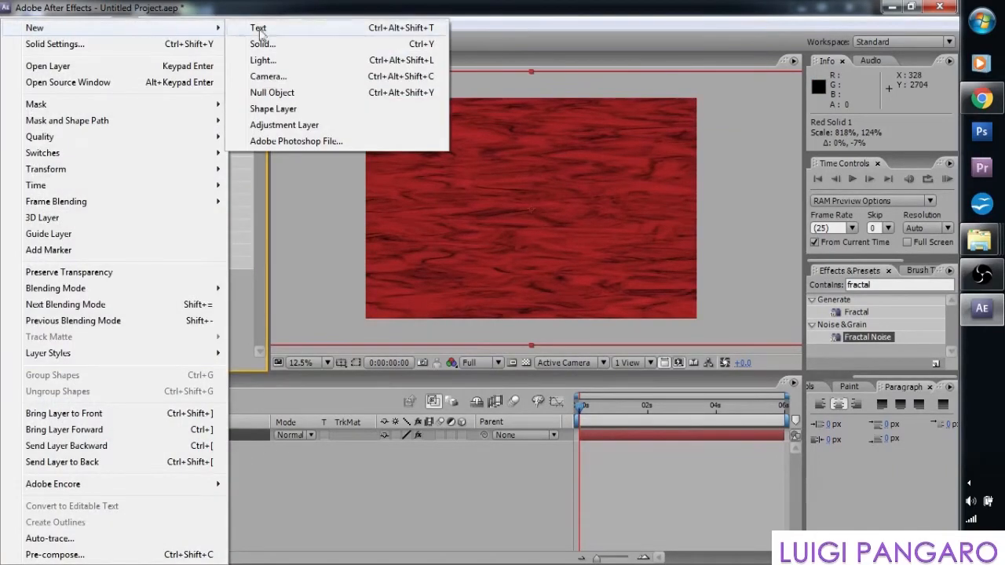
{"action": "left_click", "coordinate": [310, 43]}
{"action": "left_click", "coordinate": [414, 334]}
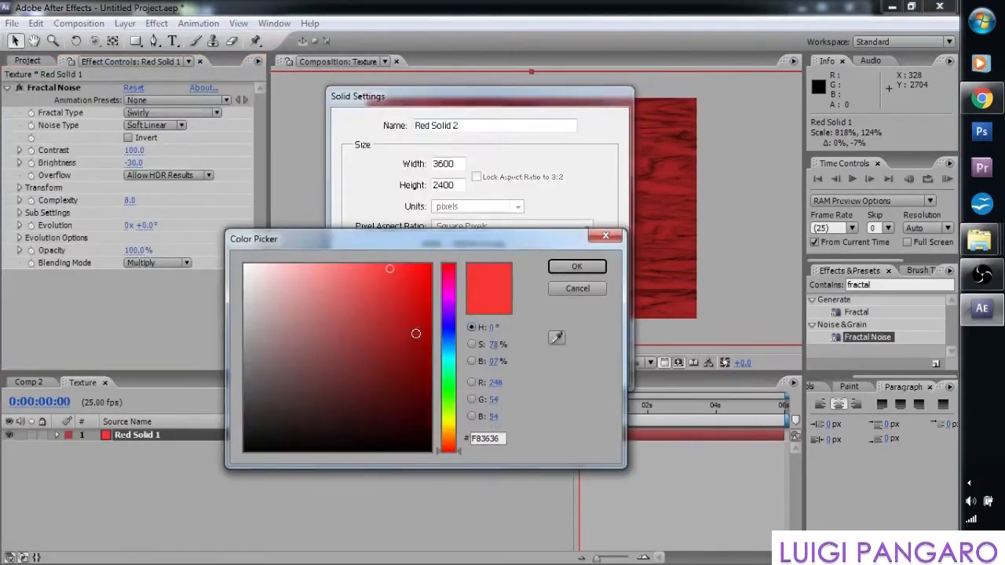
{"action": "left_click", "coordinate": [448, 437]}
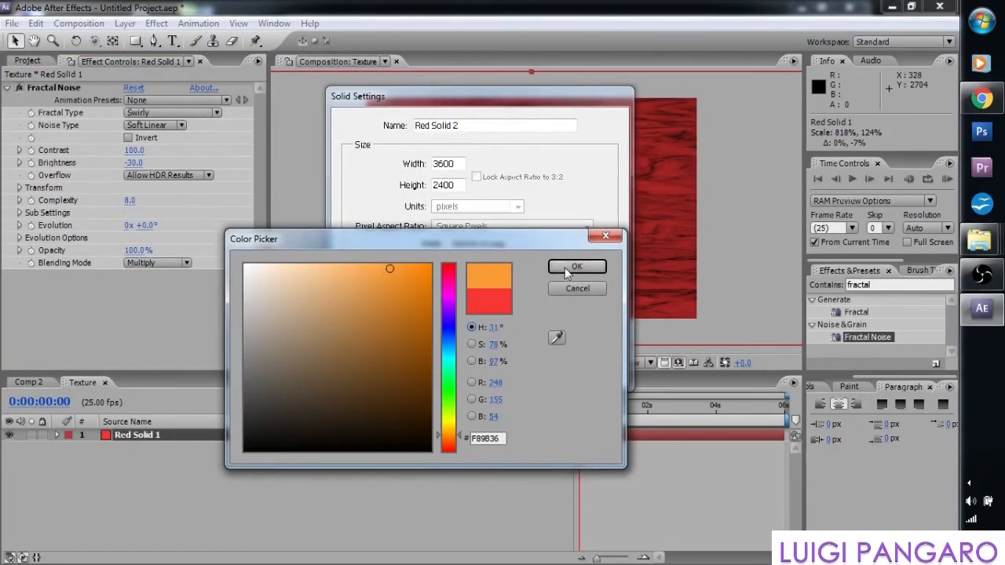
{"action": "left_click", "coordinate": [452, 442]}
{"action": "left_click", "coordinate": [577, 266]}
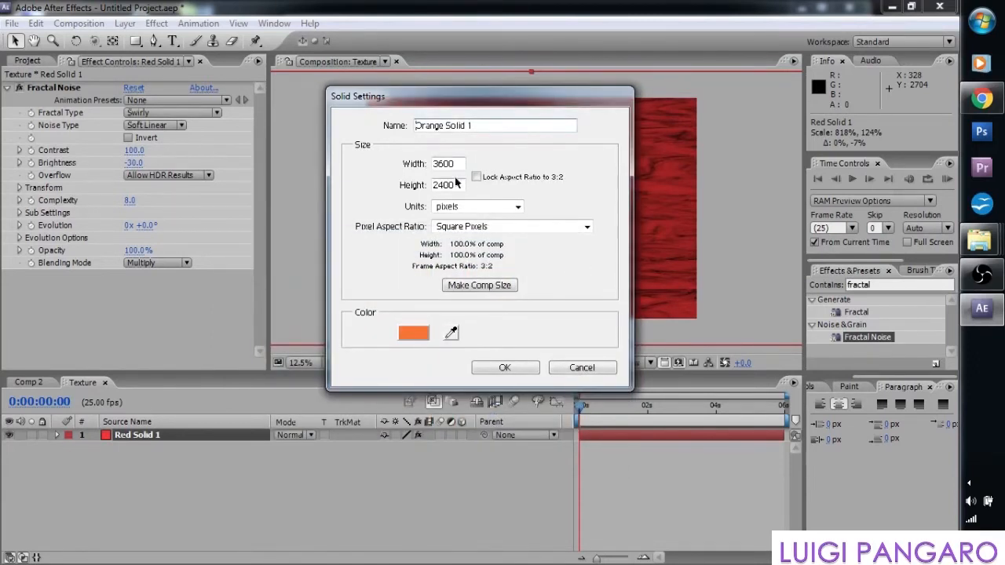
{"action": "left_click", "coordinate": [505, 367]}
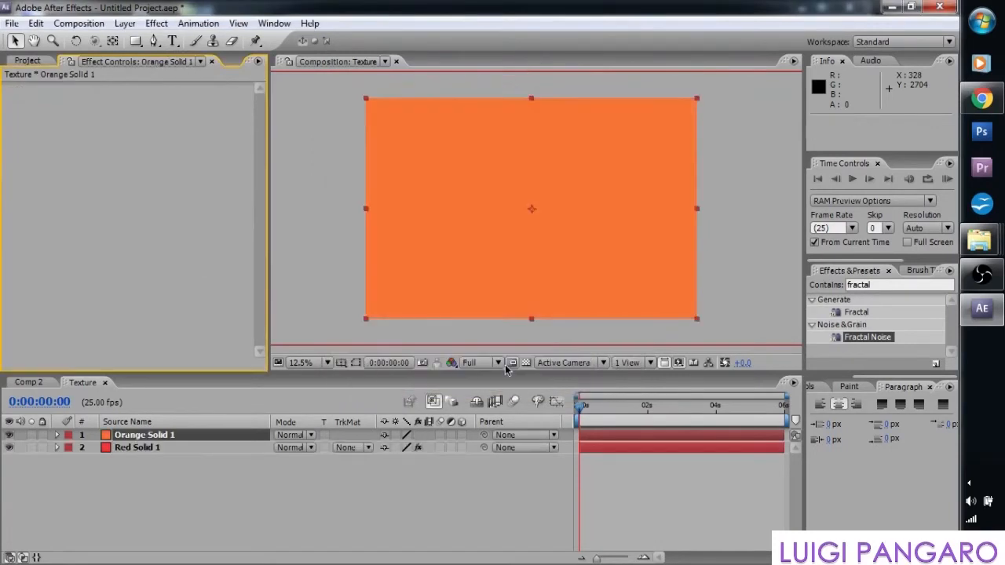
- Add a white solid layer of 3600 x 2400 pixels above the orange solid
{"action": "left_click", "coordinate": [124, 22]}
{"action": "mouse_move", "coordinate": [223, 31]}
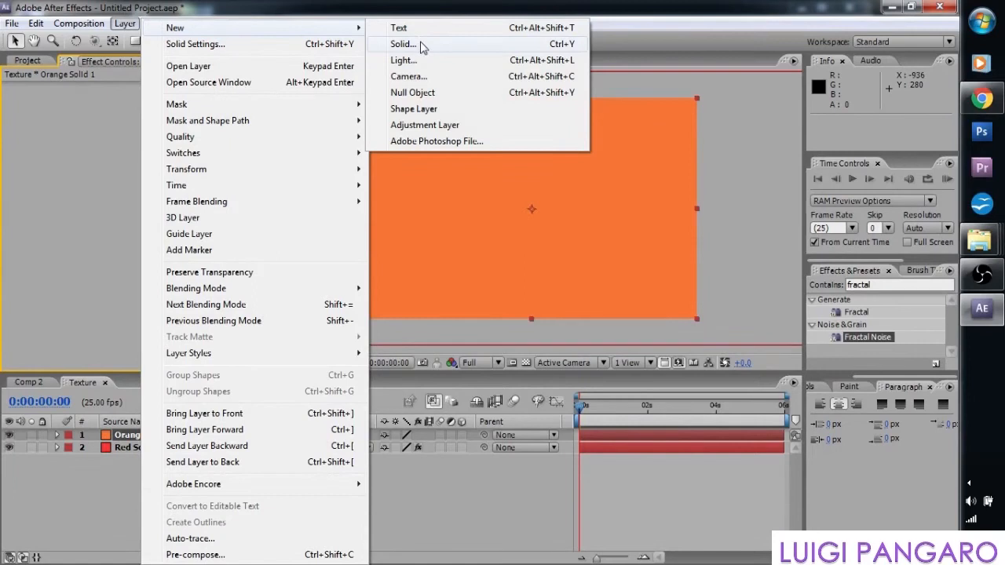
{"action": "left_click", "coordinate": [396, 43]}
{"action": "left_click", "coordinate": [414, 334]}
{"action": "left_click", "coordinate": [244, 265]}
{"action": "left_click", "coordinate": [577, 267]}
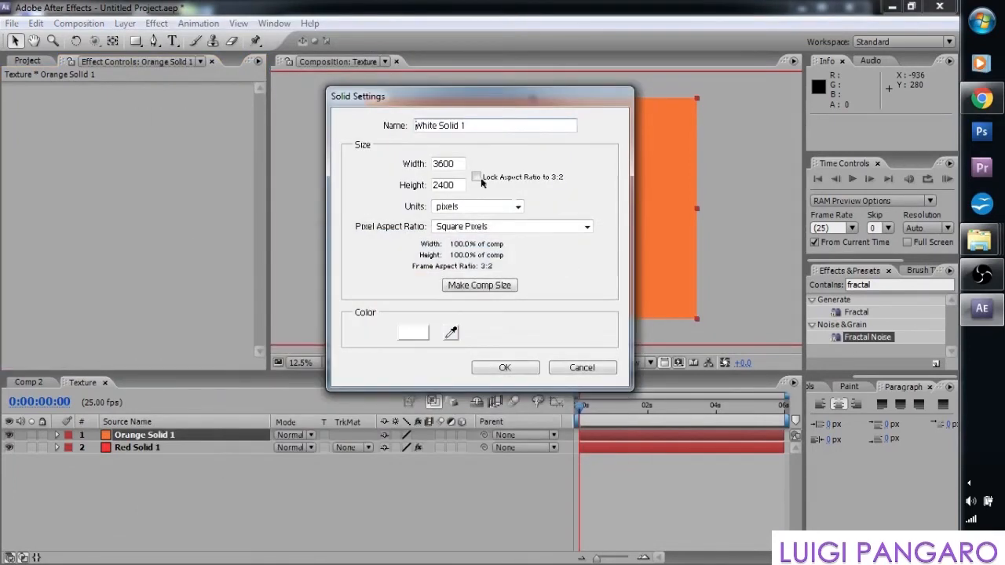
{"action": "left_click", "coordinate": [507, 367]}
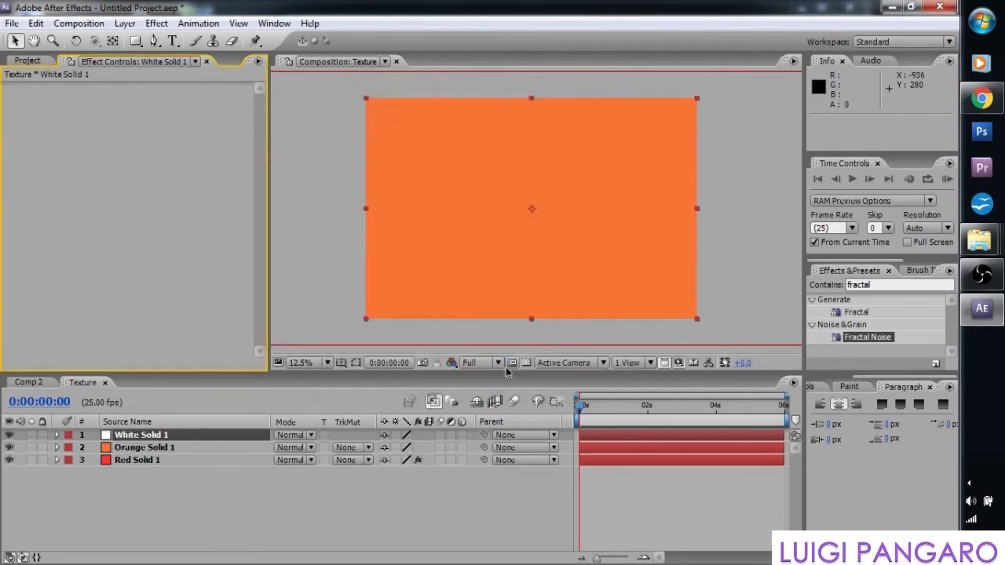
- Hide the white and orange solid layers in the Texture composition
{"action": "left_click", "coordinate": [9, 435]}
{"action": "left_click", "coordinate": [10, 448]}
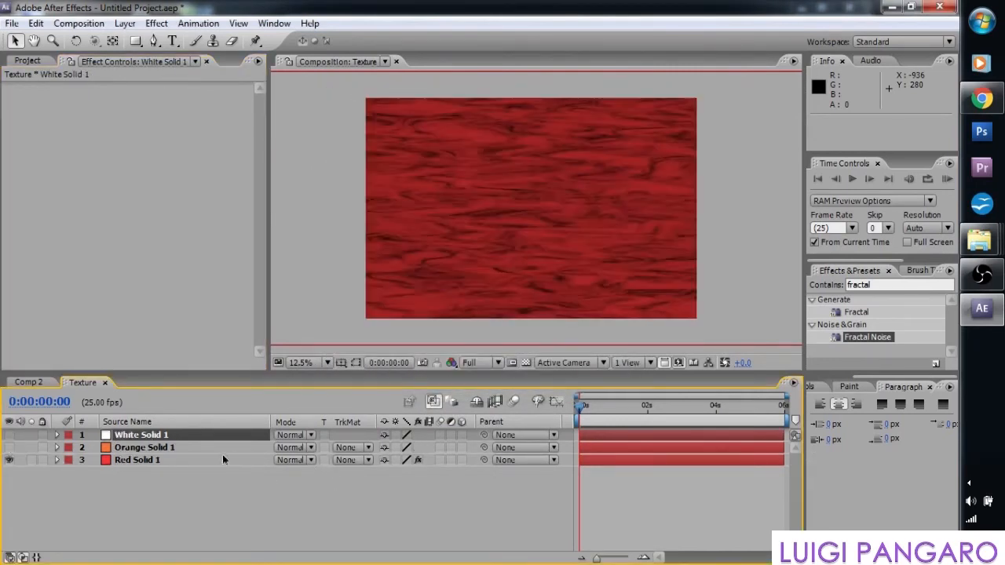
- Draw five full-width rectangular masks on the orange solid: bottom edge, two thin bands near the middle, one upper band and the top edge
{"action": "left_click", "coordinate": [146, 448]}
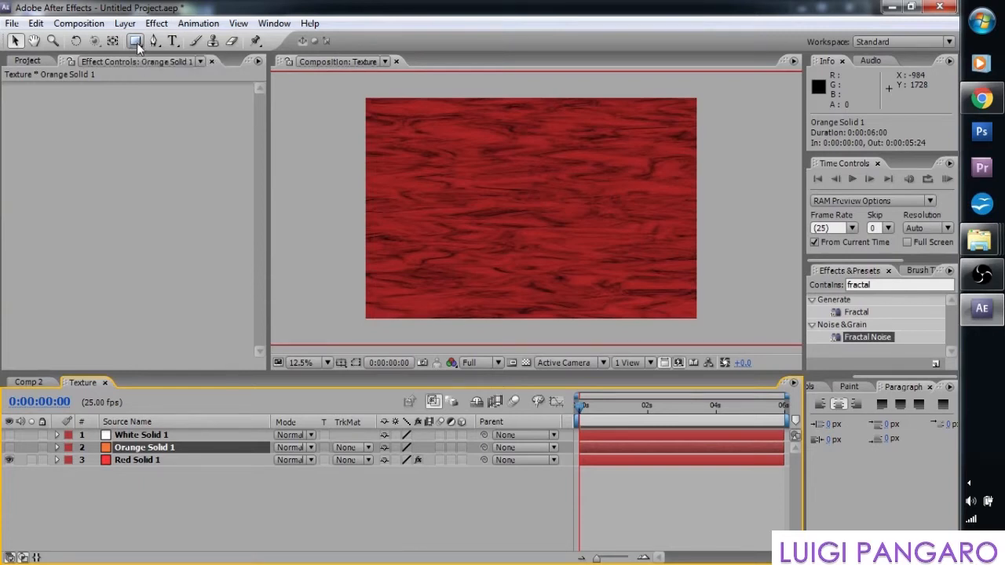
{"action": "key", "text": "q"}
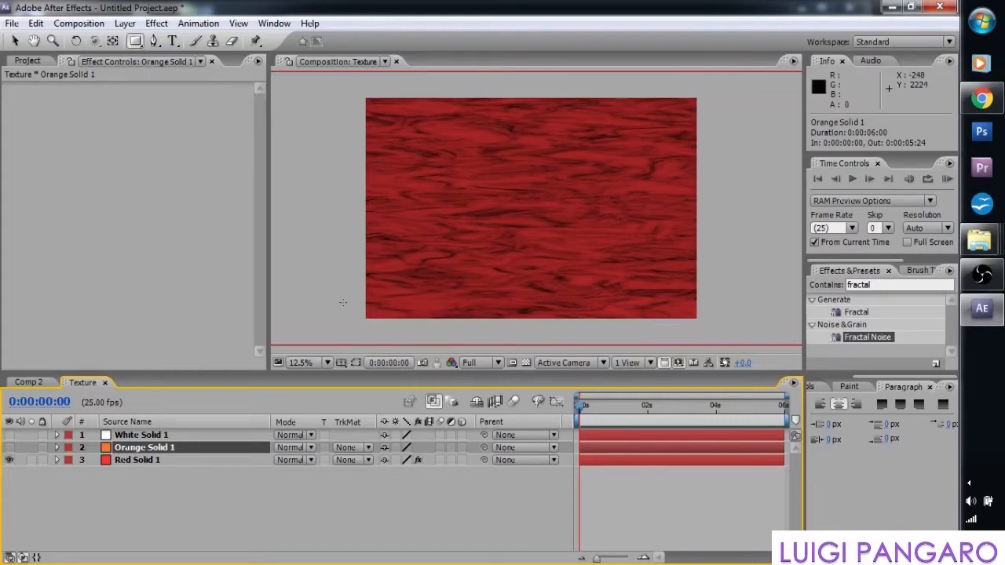
{"action": "left_click_drag", "start_coordinate": [347, 288], "coordinate": [715, 322]}
{"action": "mouse_move", "coordinate": [704, 228]}
{"action": "left_mouse_down"}
{"action": "mouse_move", "coordinate": [329, 235]}
{"action": "mouse_move", "coordinate": [714, 215]}
{"action": "left_mouse_up"}
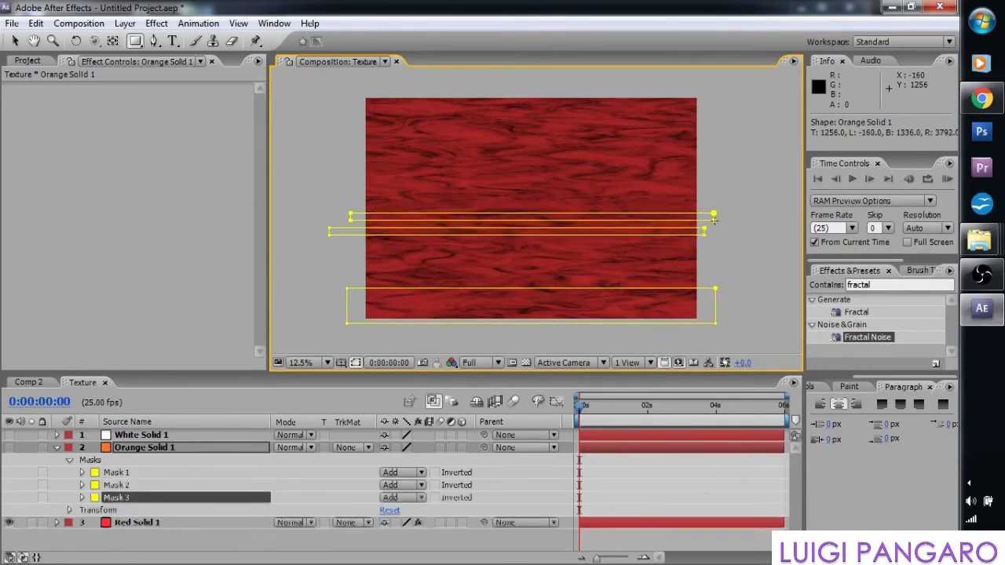
{"action": "left_click_drag", "start_coordinate": [712, 147], "coordinate": [329, 161]}
{"action": "left_click_drag", "start_coordinate": [355, 85], "coordinate": [711, 106]}
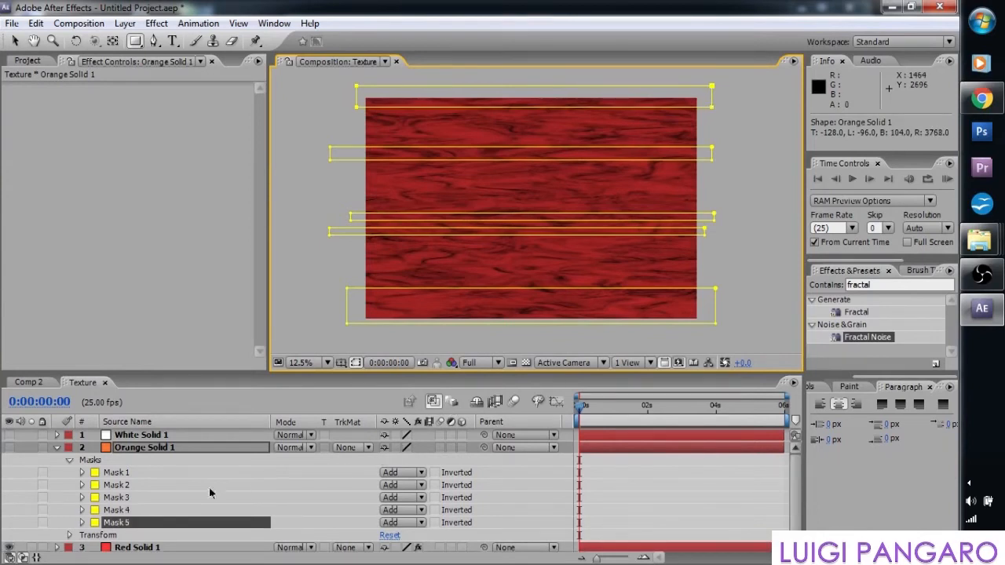
- Set the Mask Feather of all five orange solid masks to 77 pixels
{"action": "left_click", "coordinate": [116, 474]}
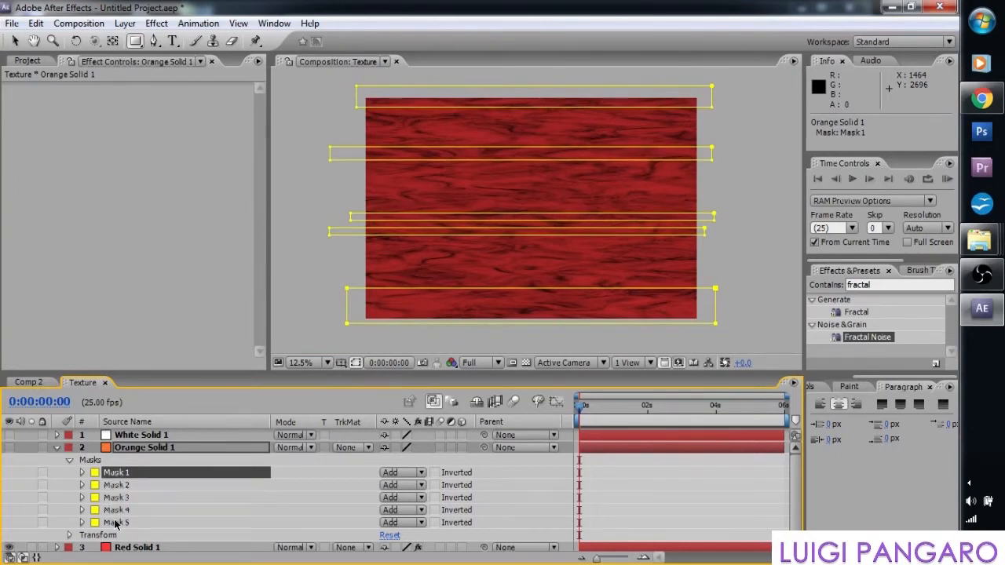
{"action": "left_click", "coordinate": [116, 522], "text": "shift"}
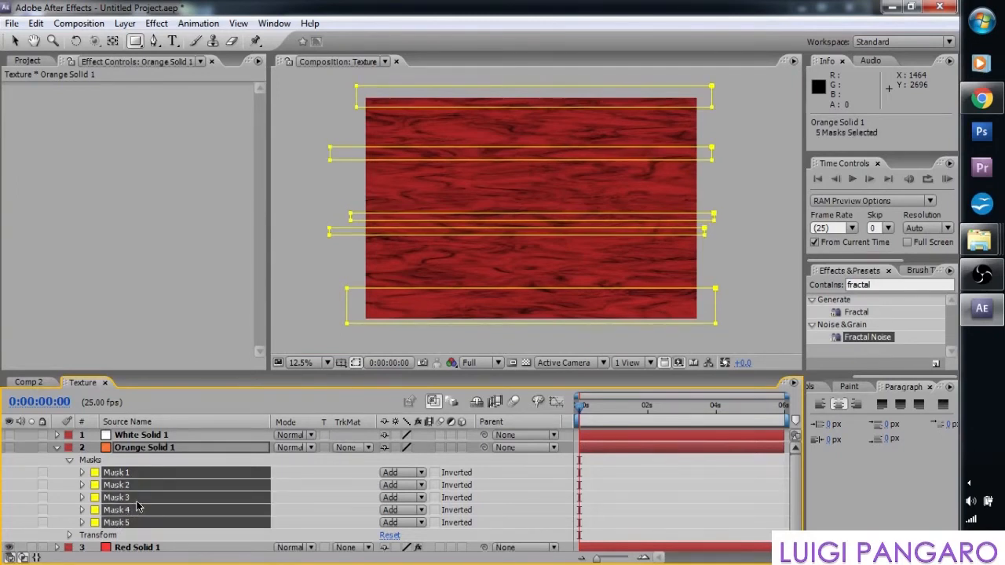
{"action": "key", "text": "f"}
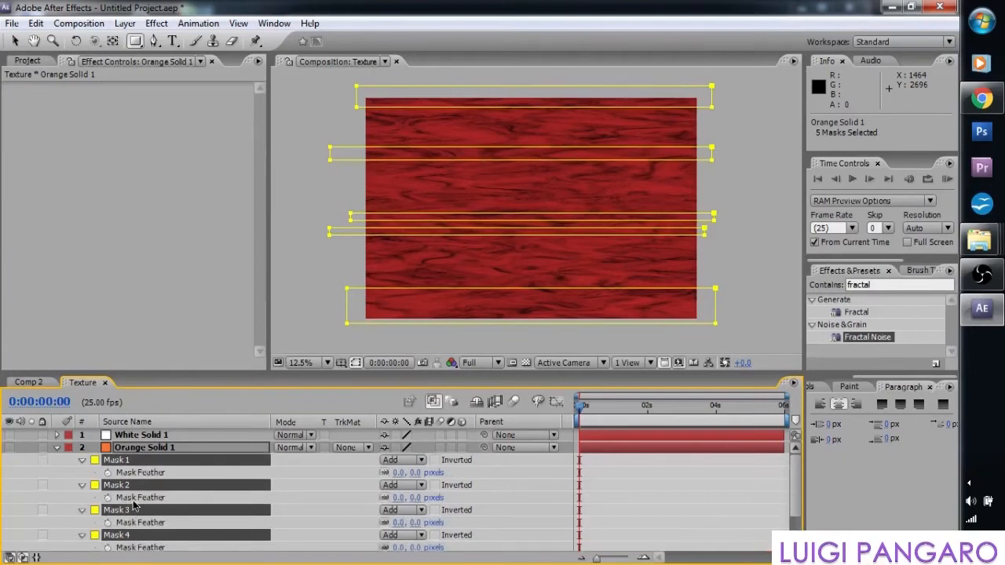
{"action": "left_click", "coordinate": [416, 473]}
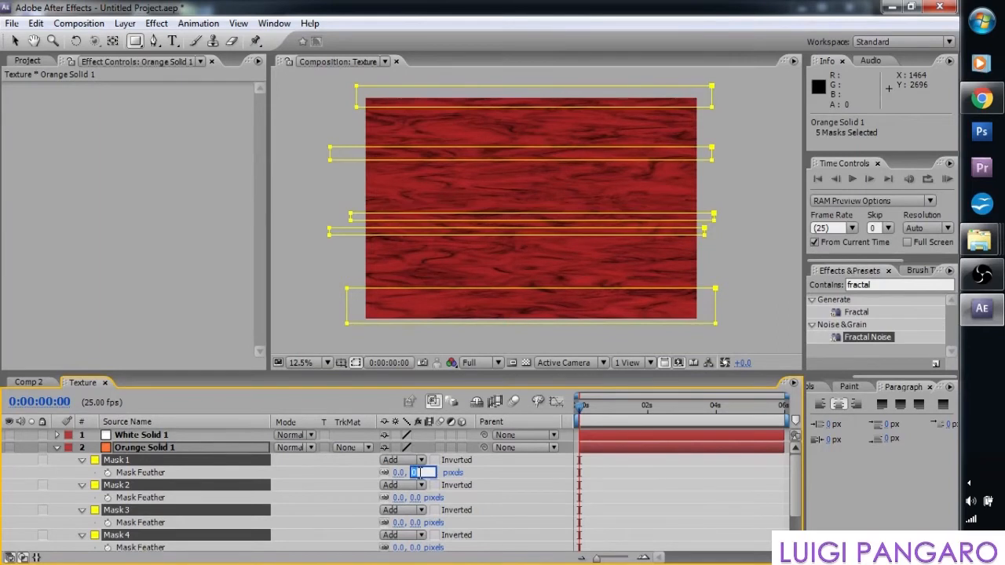
{"action": "type", "text": "77"}
{"action": "left_click", "coordinate": [496, 479]}
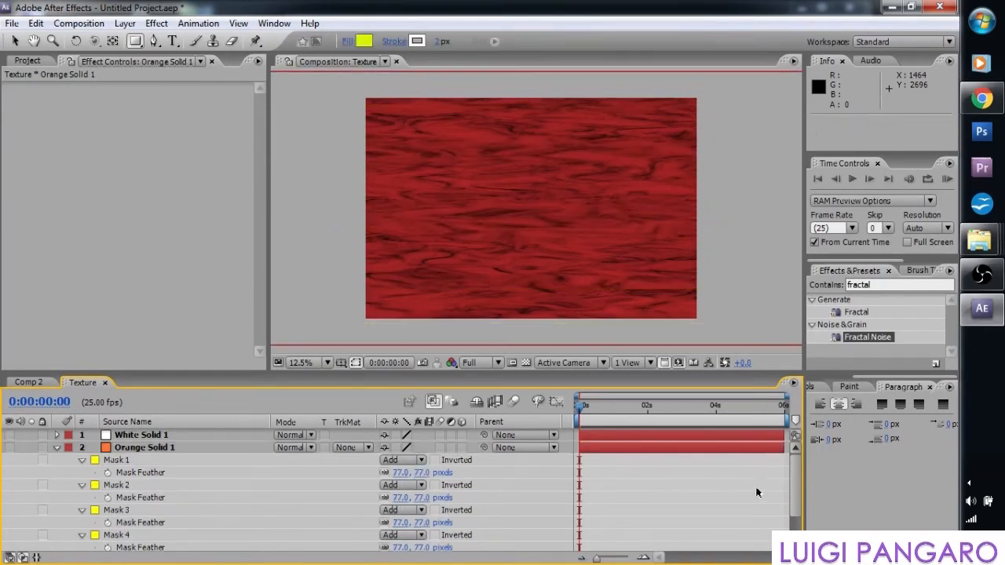
- Make the orange solid layer visible, collapse its mask properties and check the feathered bands
{"action": "left_click", "coordinate": [9, 447]}
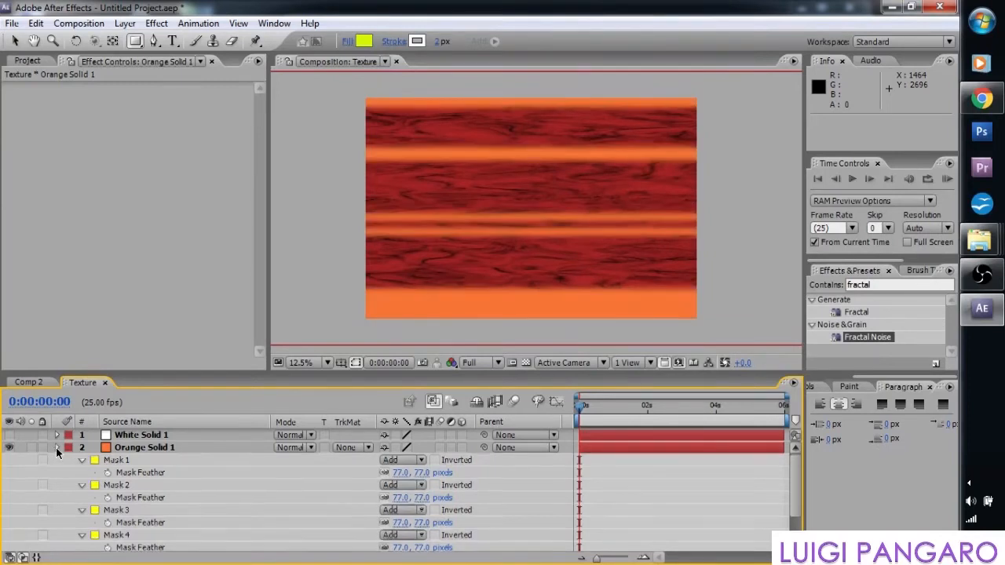
{"action": "left_click", "coordinate": [55, 448]}
{"action": "key", "text": "."}
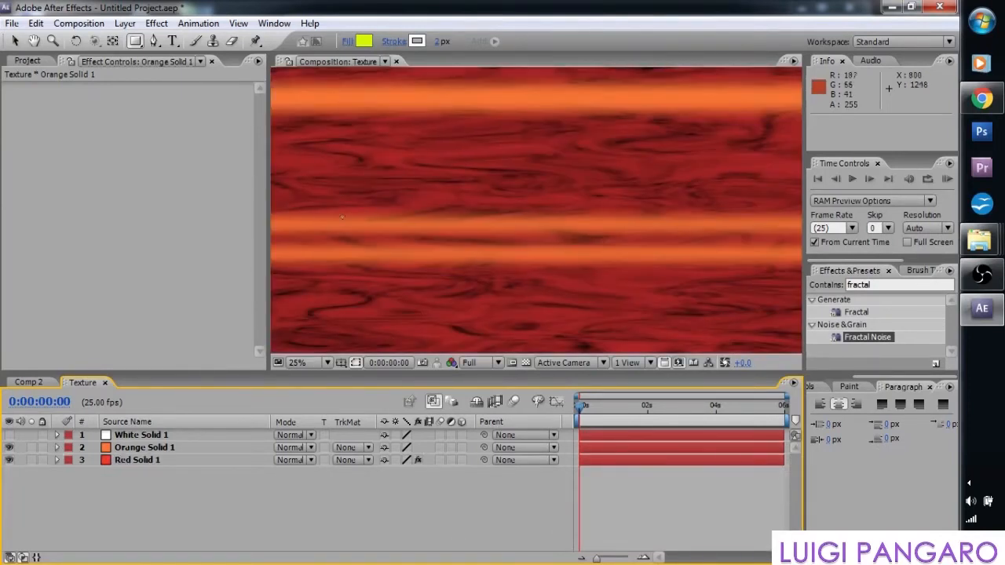
{"action": "key", "text": "comma"}
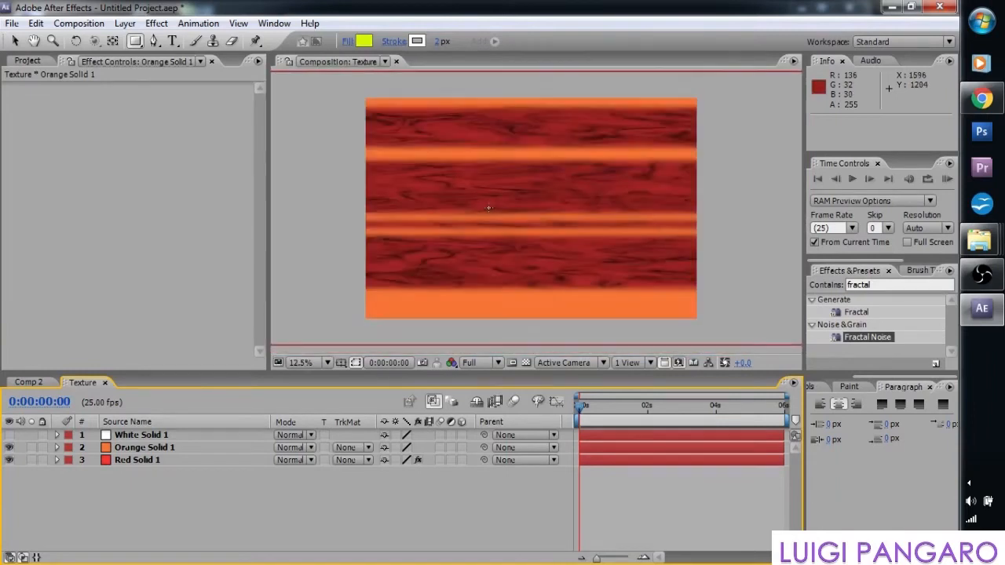
- Try the Overlay blending mode on the orange solid layer, and settle on Soft Light
{"action": "left_click", "coordinate": [161, 447]}
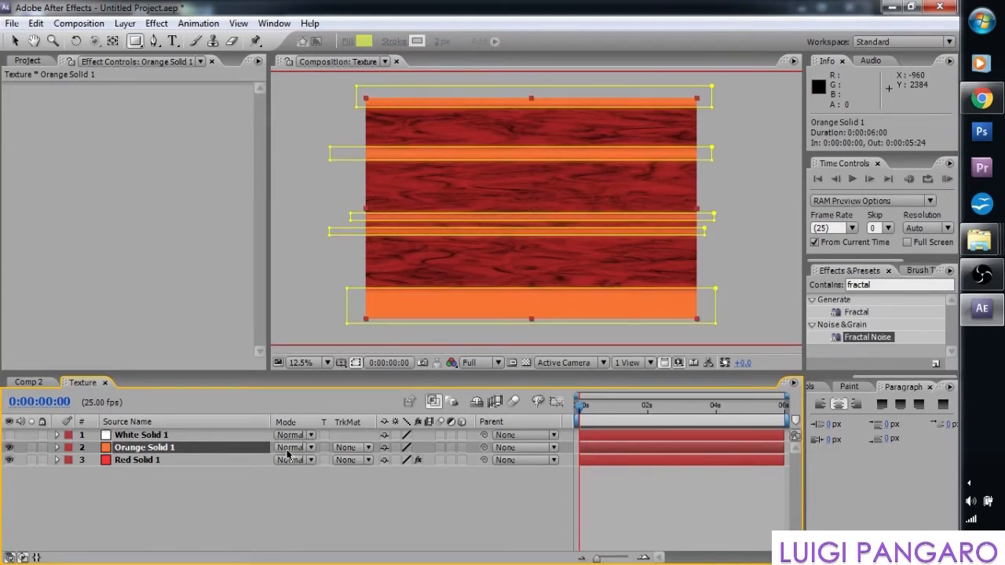
{"action": "left_click", "coordinate": [314, 449]}
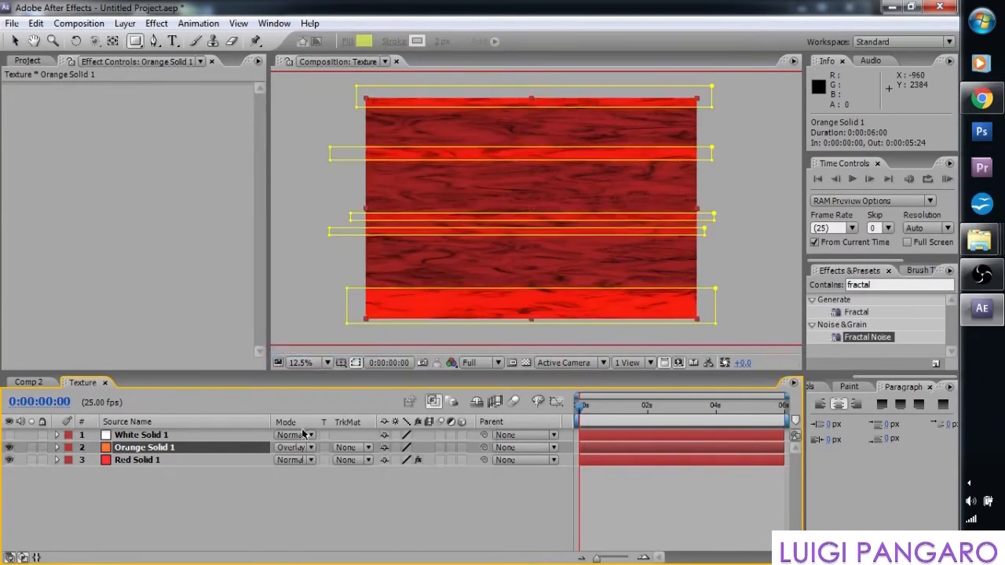
{"action": "left_click", "coordinate": [311, 448]}
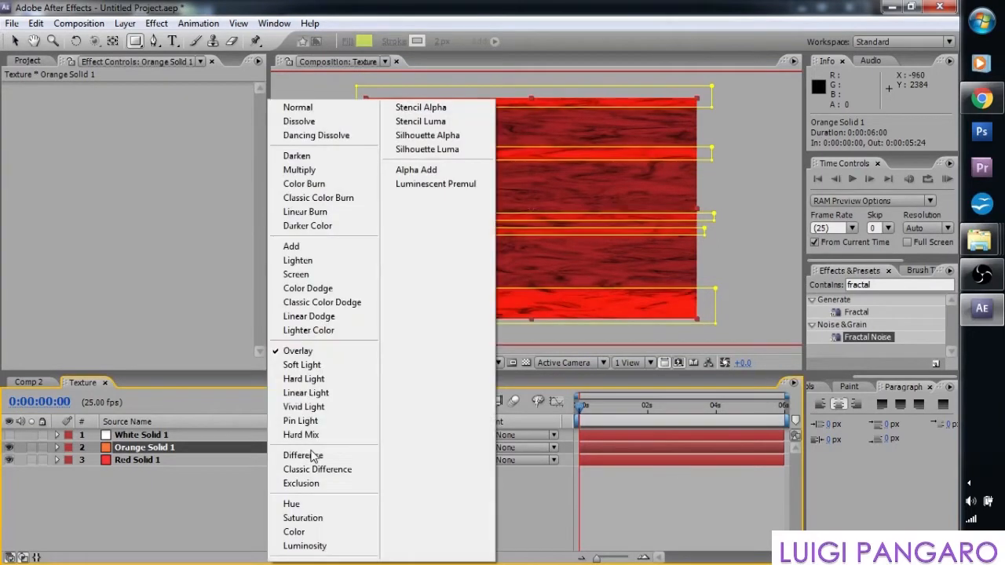
{"action": "left_click", "coordinate": [315, 365]}
- Examine how the orange bands blend into the red noise with the mask outlines hidden, and turn the outlines back on
{"action": "left_click", "coordinate": [355, 362]}
{"action": "scroll", "coordinate": [528, 252], "scroll_direction": "up", "scroll_amount": 1}
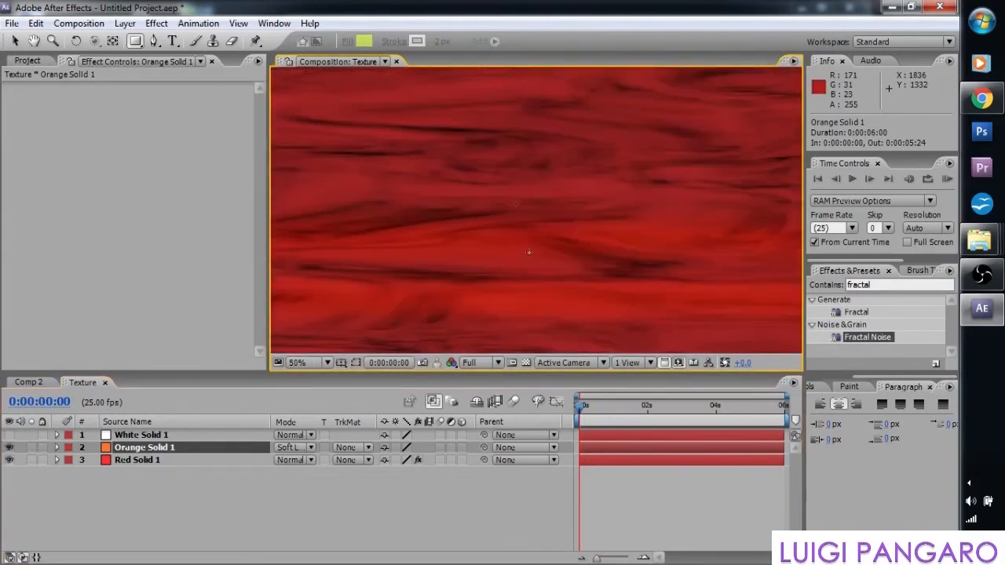
{"action": "scroll", "coordinate": [528, 252], "scroll_direction": "down", "scroll_amount": 1}
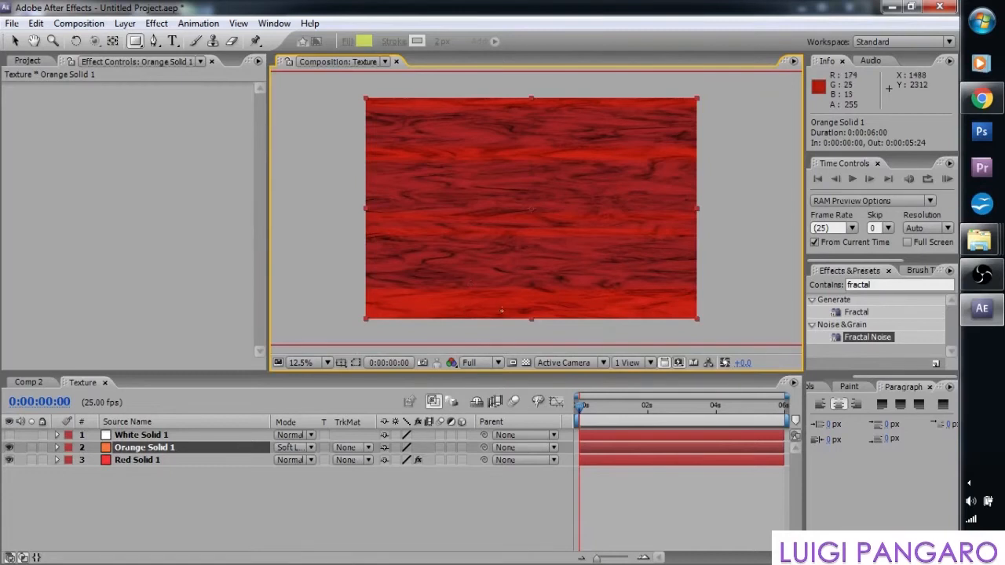
{"action": "scroll", "coordinate": [490, 259], "scroll_direction": "up", "scroll_amount": 1}
{"action": "scroll", "coordinate": [494, 250], "scroll_direction": "down", "scroll_amount": 1}
{"action": "scroll", "coordinate": [494, 250], "scroll_direction": "up", "scroll_amount": 1}
{"action": "scroll", "coordinate": [494, 250], "scroll_direction": "down", "scroll_amount": 1}
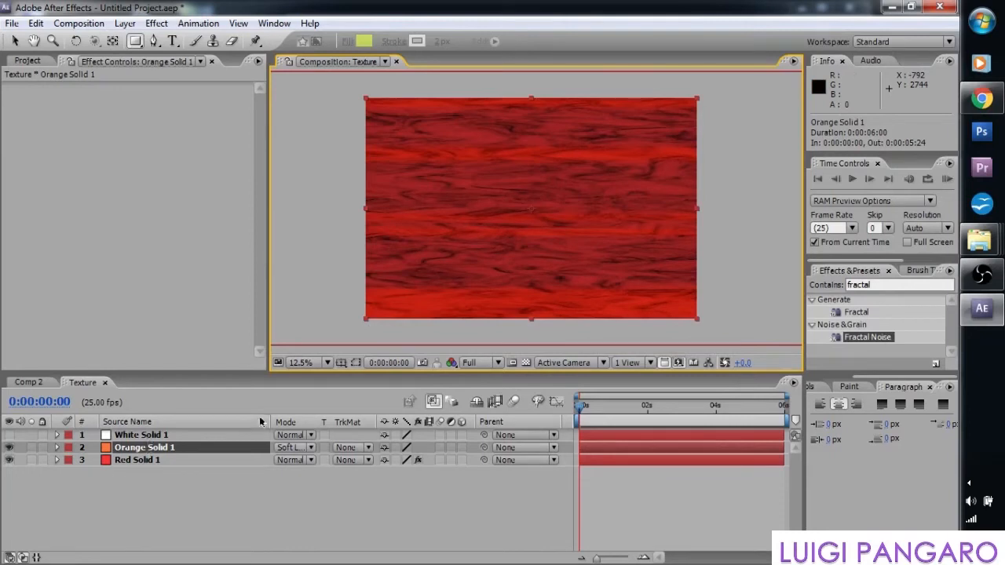
{"action": "left_click", "coordinate": [354, 362]}
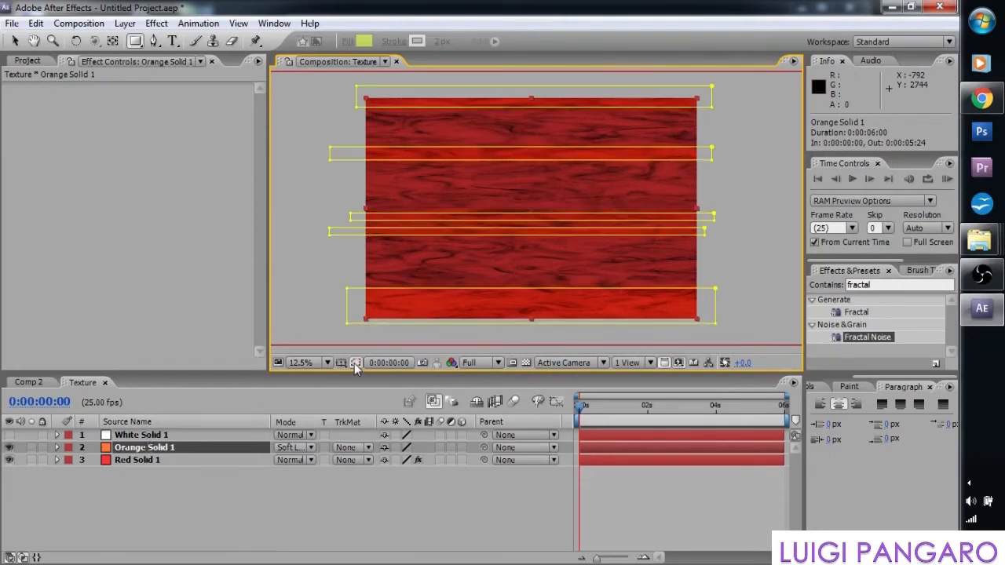
- Draw four full-width horizontal rectangular masks on the white solid, about 80 to 224 pixels tall, spread from the lower part to near the top
{"action": "left_click", "coordinate": [149, 436]}
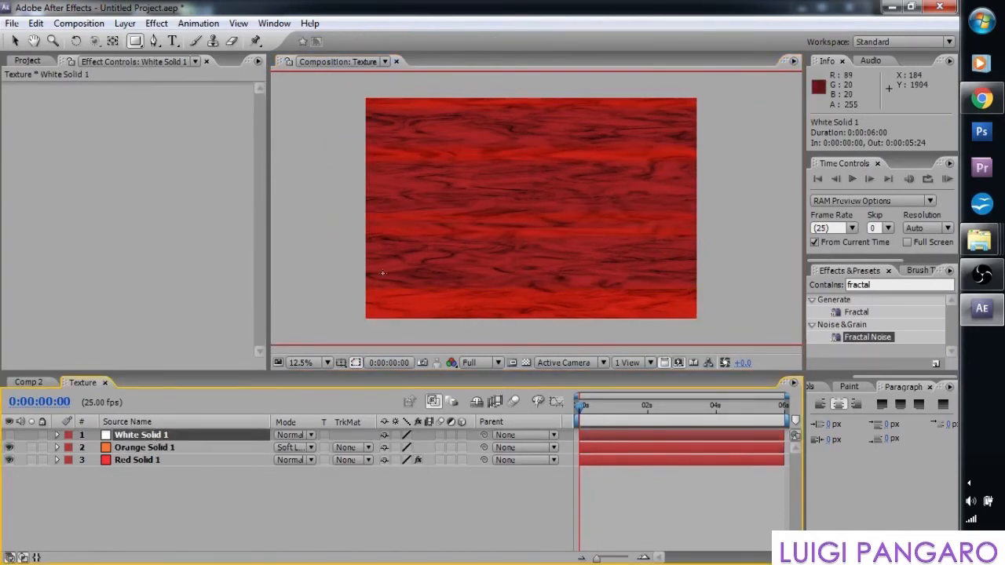
{"action": "left_click_drag", "start_coordinate": [357, 271], "coordinate": [701, 291]}
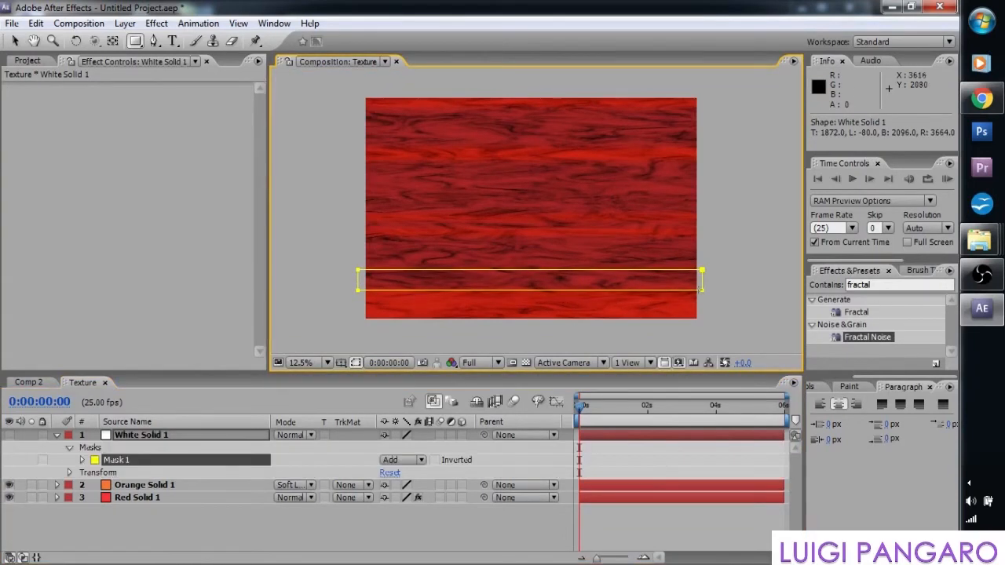
{"action": "left_click_drag", "start_coordinate": [357, 221], "coordinate": [702, 226]}
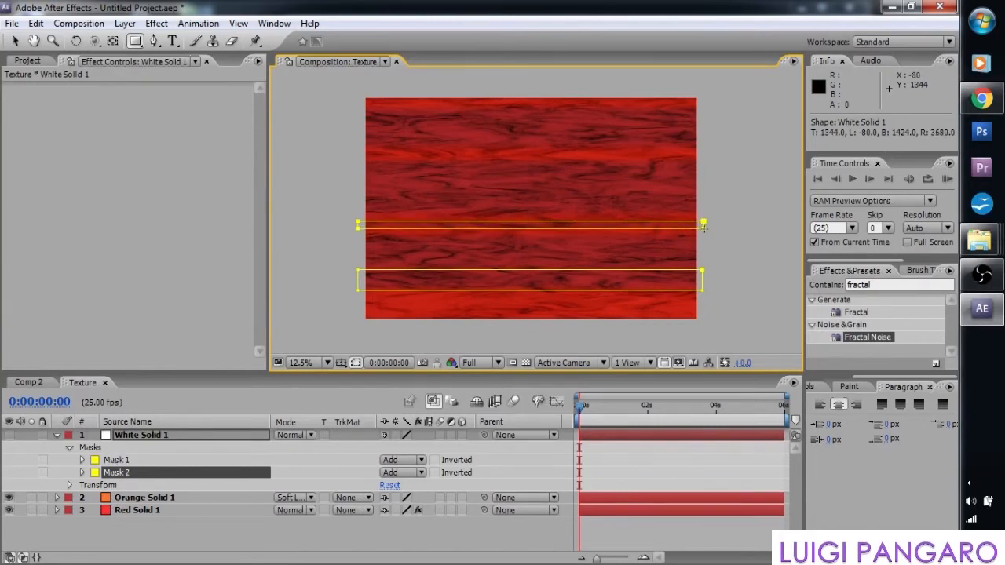
{"action": "left_click_drag", "start_coordinate": [355, 160], "coordinate": [700, 175]}
{"action": "left_click_drag", "start_coordinate": [702, 121], "coordinate": [349, 111]}
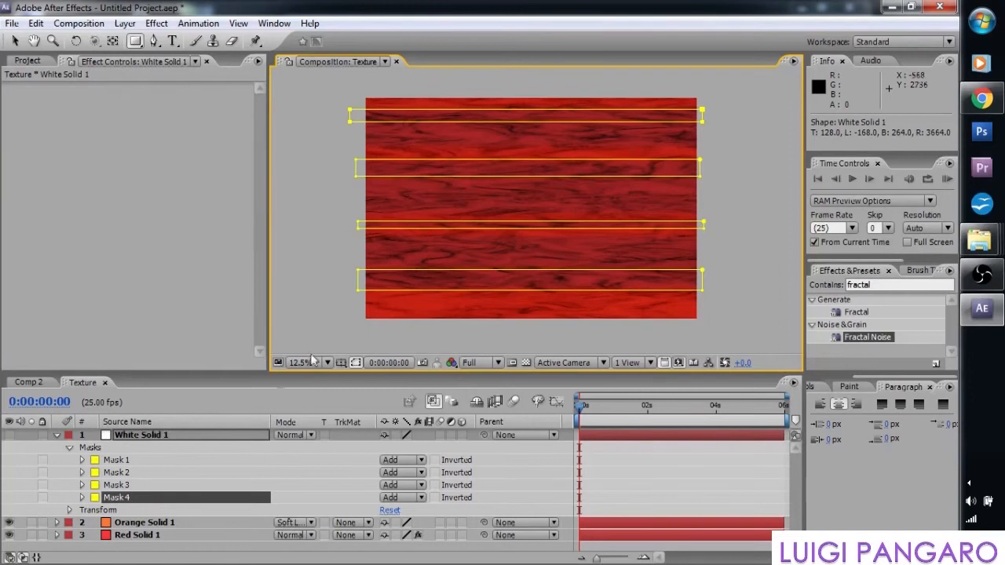
- Set the Mask Feather of all four white solid masks to 77 pixels
{"action": "left_click", "coordinate": [123, 461]}
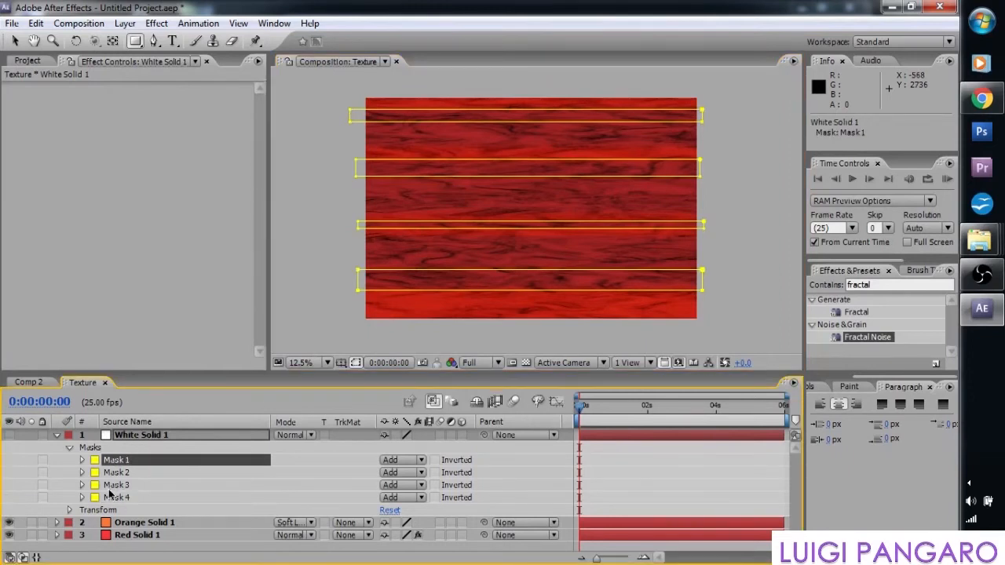
{"action": "left_click", "coordinate": [114, 497], "text": "shift"}
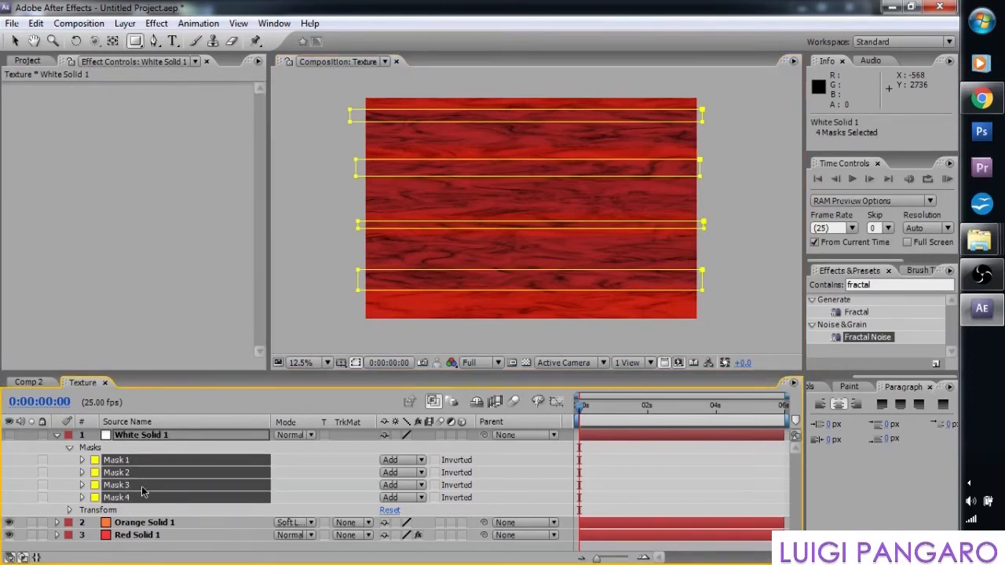
{"action": "key", "text": "f"}
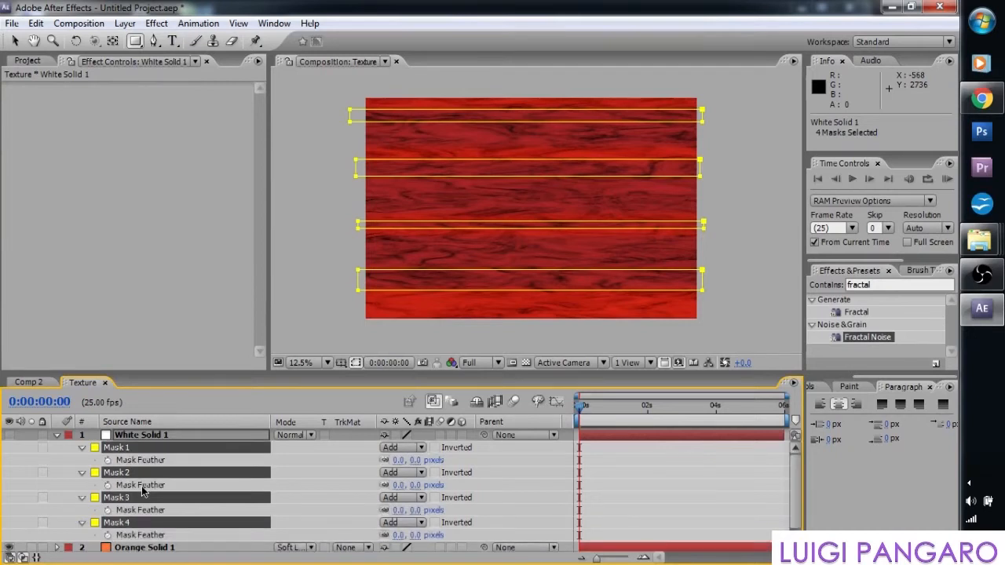
{"action": "left_click", "coordinate": [418, 460]}
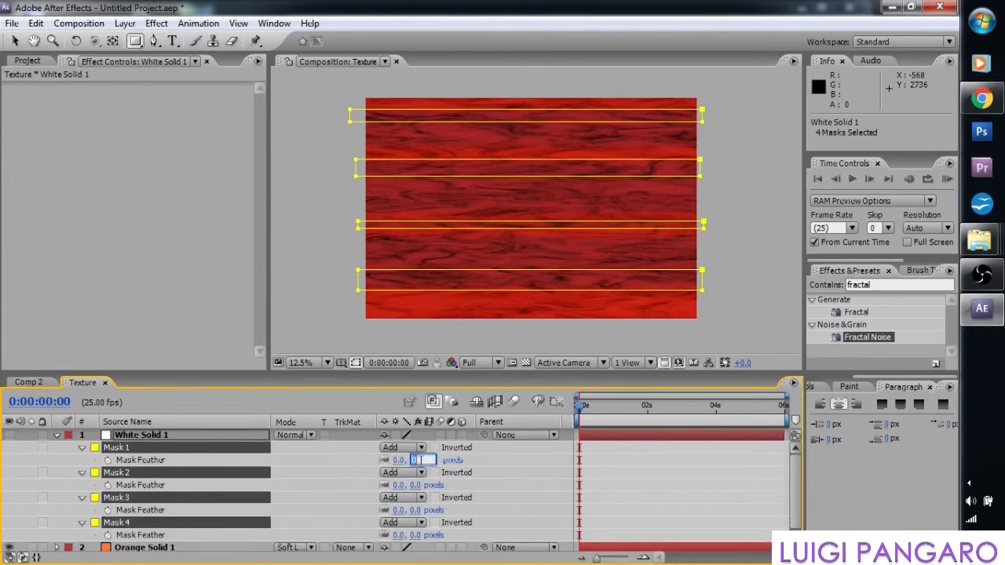
{"action": "type", "text": "77"}
{"action": "left_click", "coordinate": [501, 460]}
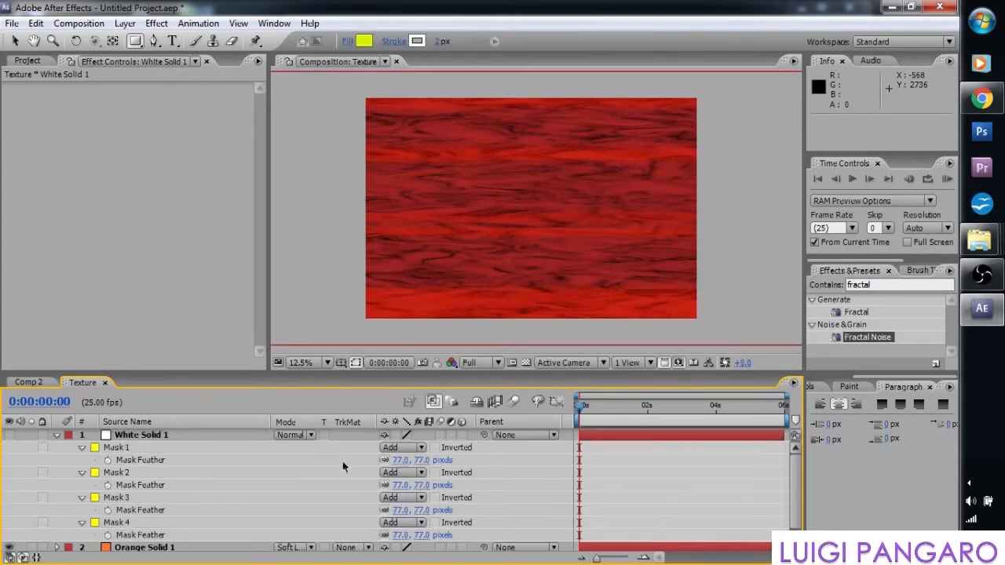
- Collapse and show the white solid layer, and set its blending mode to Soft Light
{"action": "left_click", "coordinate": [56, 436]}
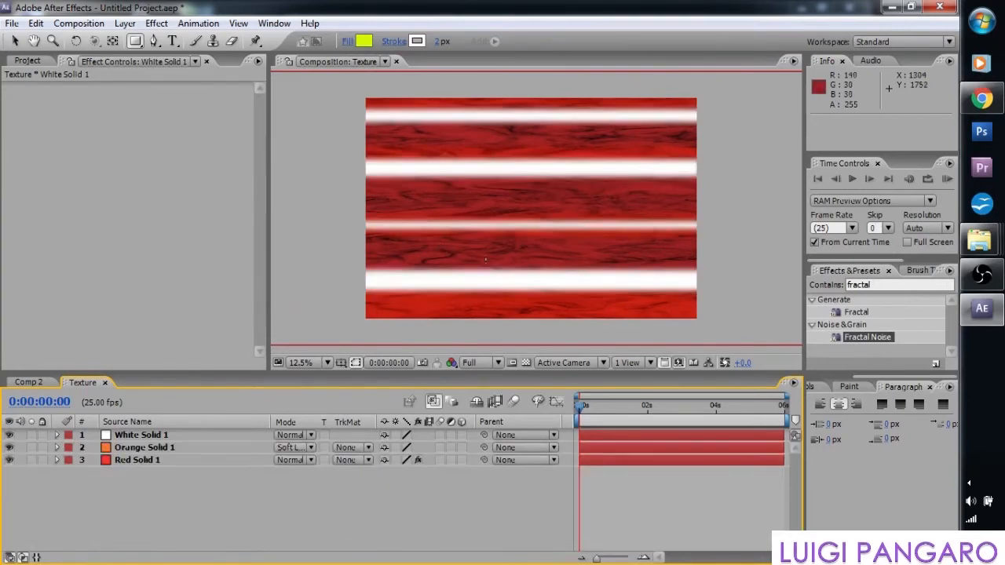
{"action": "left_click", "coordinate": [172, 436]}
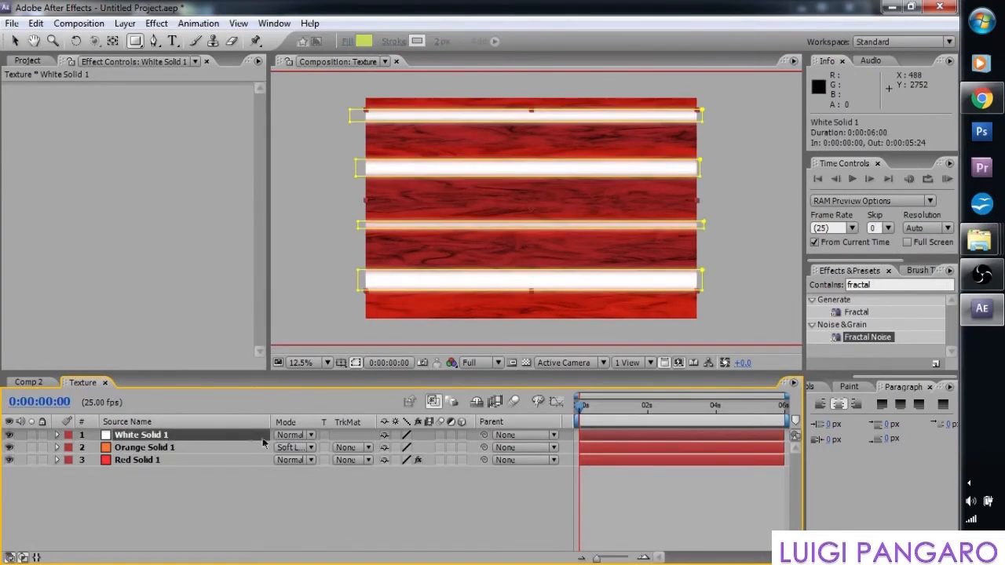
{"action": "left_click", "coordinate": [310, 440]}
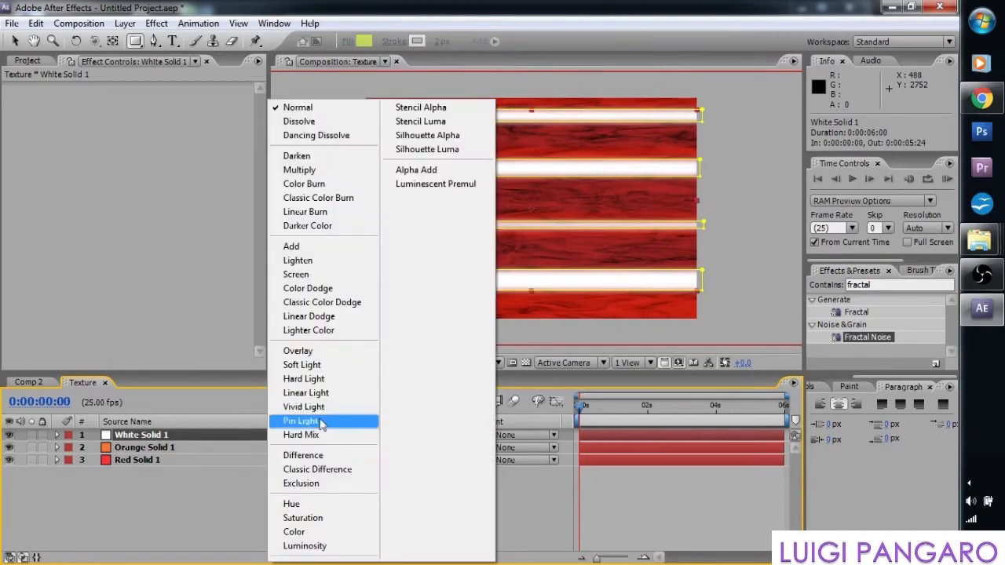
{"action": "left_click", "coordinate": [325, 367]}
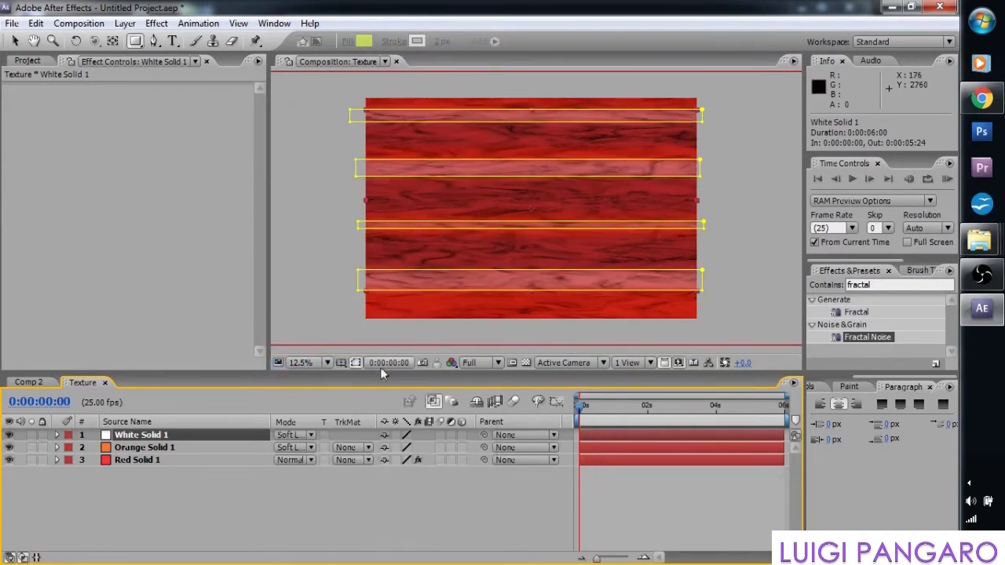
- Hide the mask outlines to check the blended texture, and deselect all layers with the Selection tool active
{"action": "left_click", "coordinate": [356, 363]}
{"action": "scroll", "coordinate": [570, 223], "scroll_direction": "up", "scroll_amount": 2}
{"action": "scroll", "coordinate": [534, 193], "scroll_direction": "down", "scroll_amount": 2}
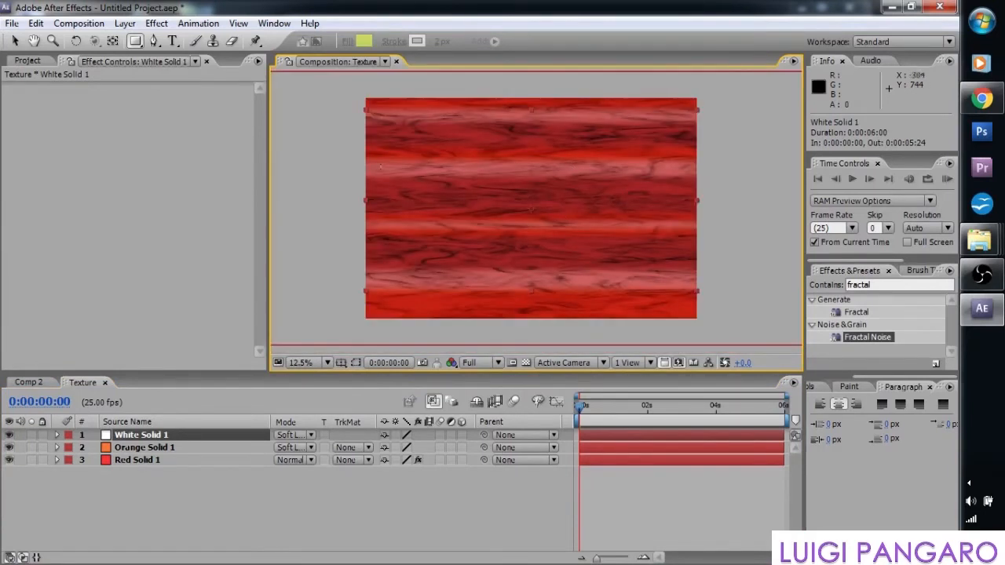
{"action": "left_click", "coordinate": [15, 40]}
{"action": "left_click", "coordinate": [295, 248]}
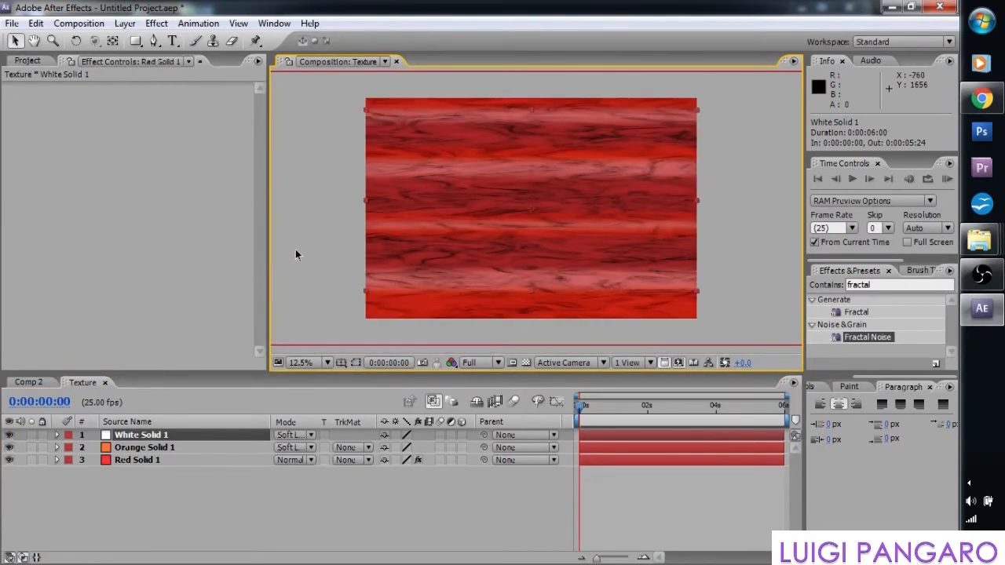
{"action": "left_click", "coordinate": [207, 514]}
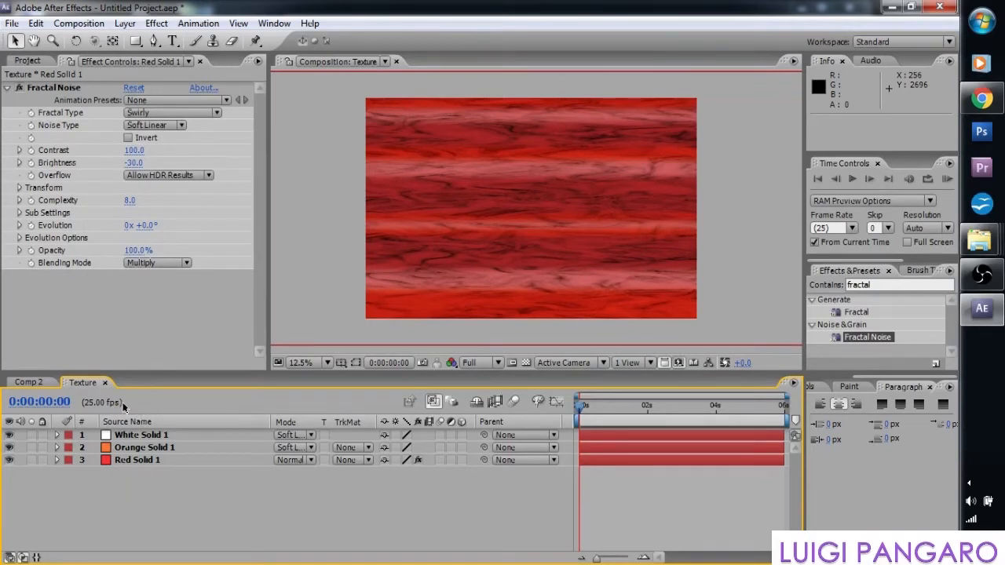
- Add an adjustment layer above the solids in the Texture composition and rename it "brightness"
{"action": "right_click", "coordinate": [133, 477]}
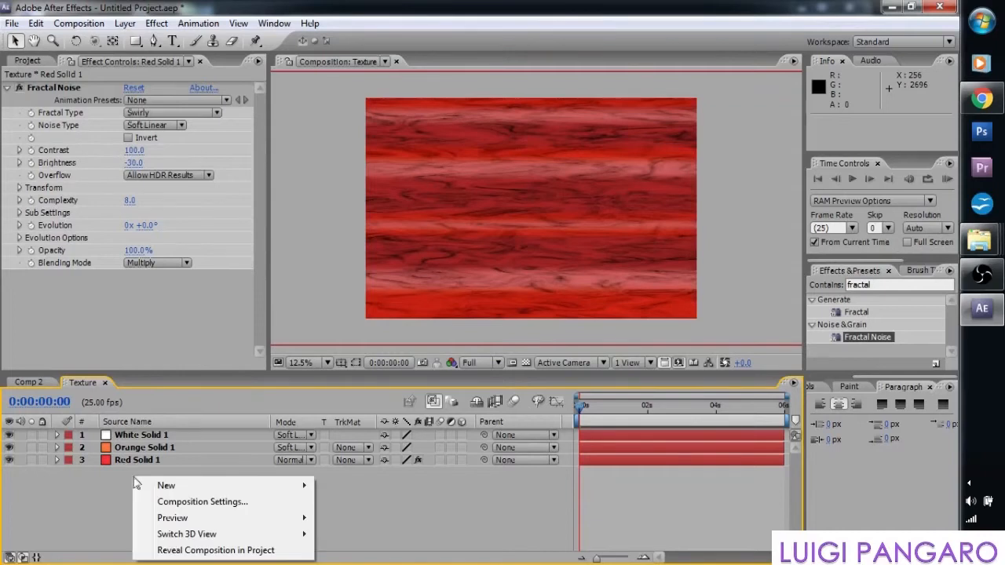
{"action": "mouse_move", "coordinate": [211, 486]}
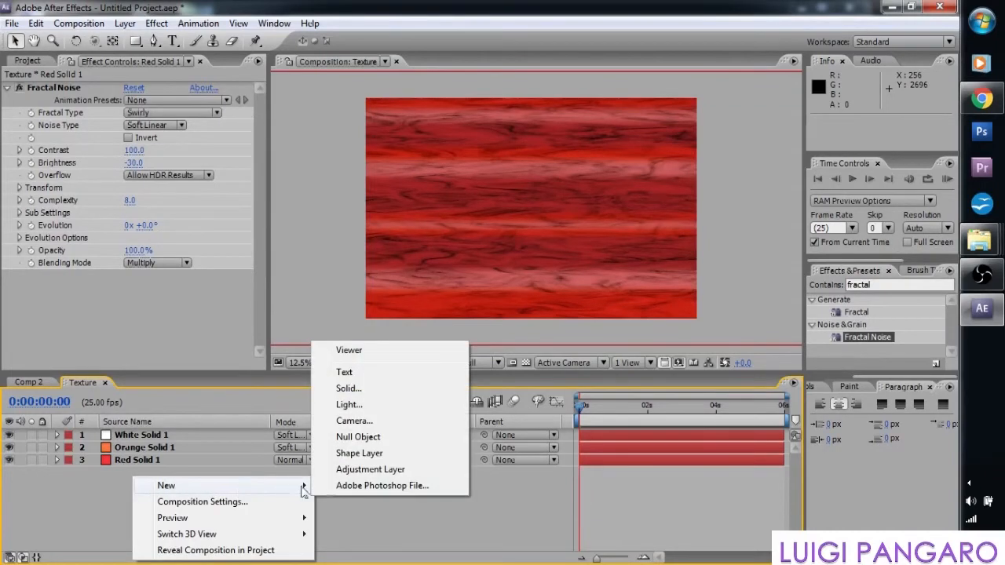
{"action": "left_click", "coordinate": [382, 470]}
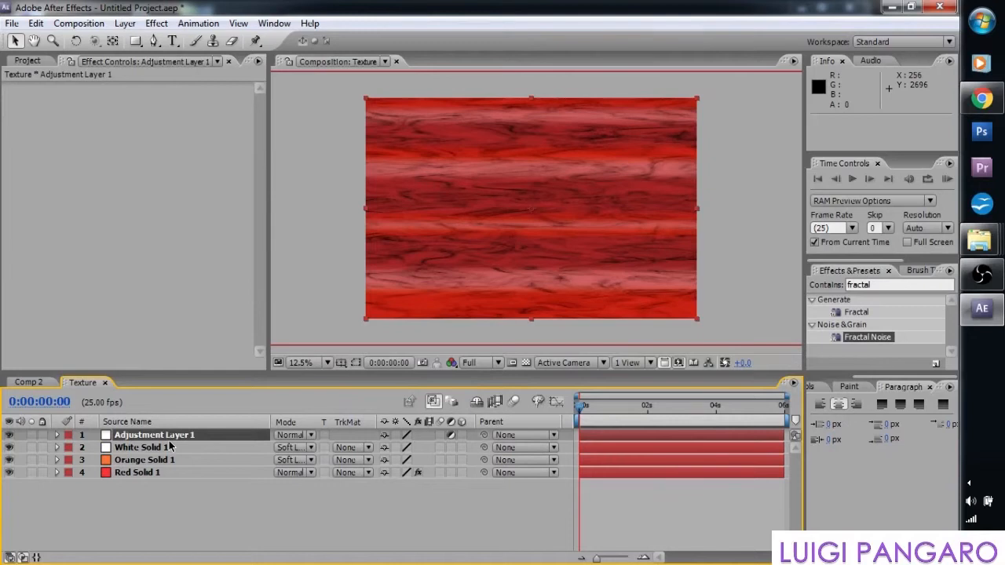
{"action": "key", "text": "Return"}
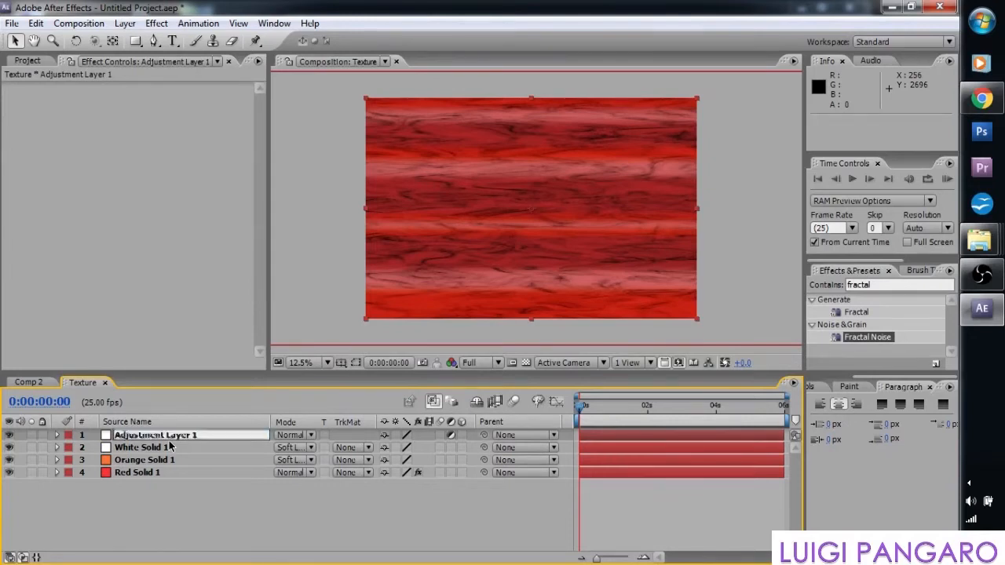
{"action": "type", "text": "br"}
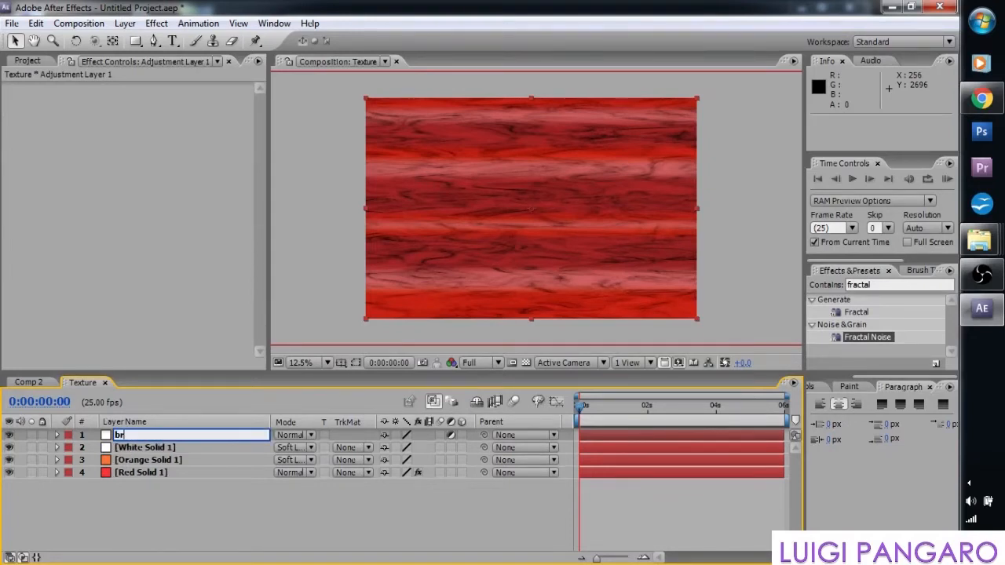
{"action": "type", "text": "ightness"}
{"action": "key", "text": "Return"}
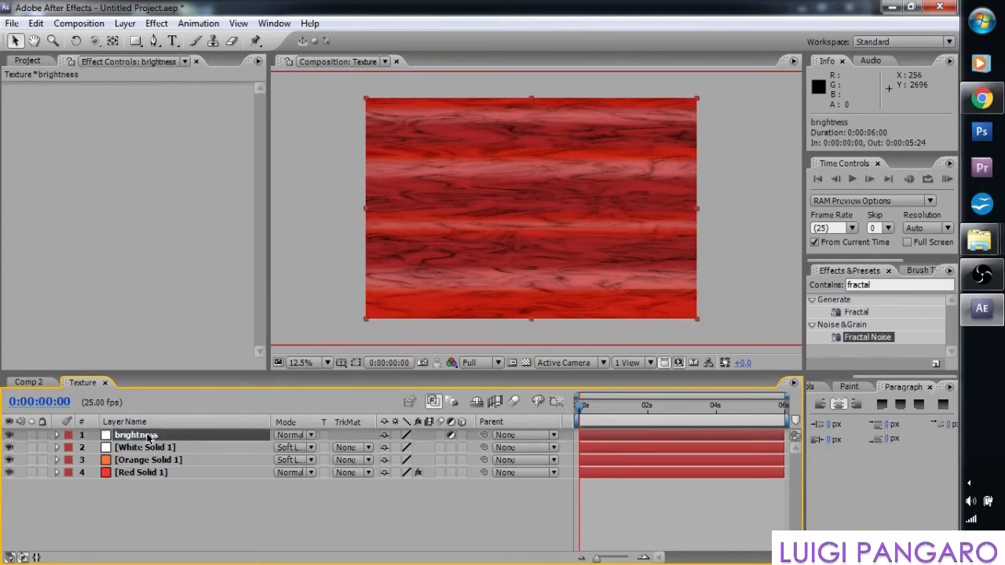
- Find the Brightness & Contrast effect and apply it to the brightness adjustment layer
{"action": "left_click", "coordinate": [885, 285]}
{"action": "left_click_drag", "start_coordinate": [885, 285], "coordinate": [843, 285]}
{"action": "type", "text": "br"}
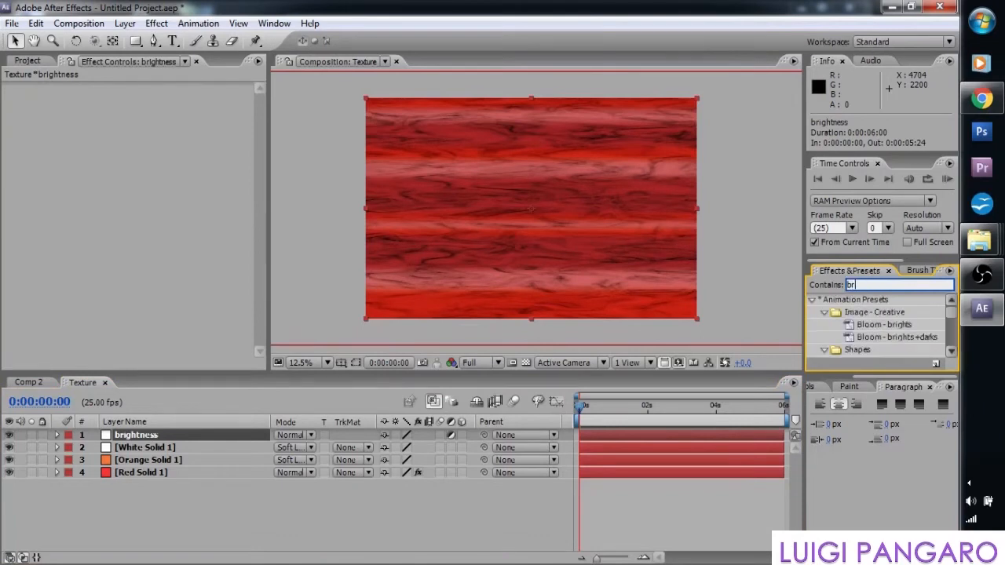
{"action": "type", "text": "ight"}
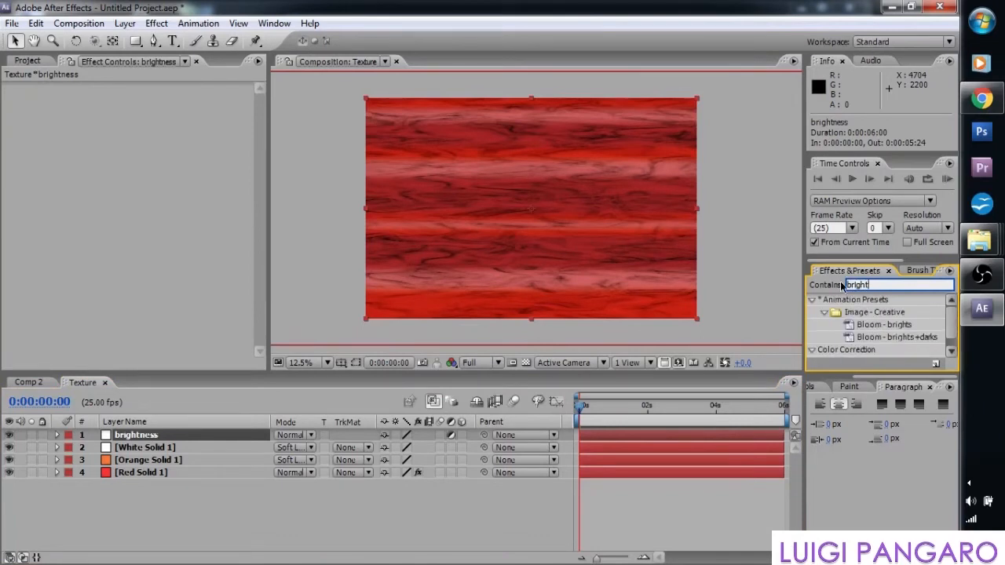
{"action": "type", "text": "ne"}
{"action": "left_click_drag", "start_coordinate": [868, 312], "coordinate": [150, 436]}
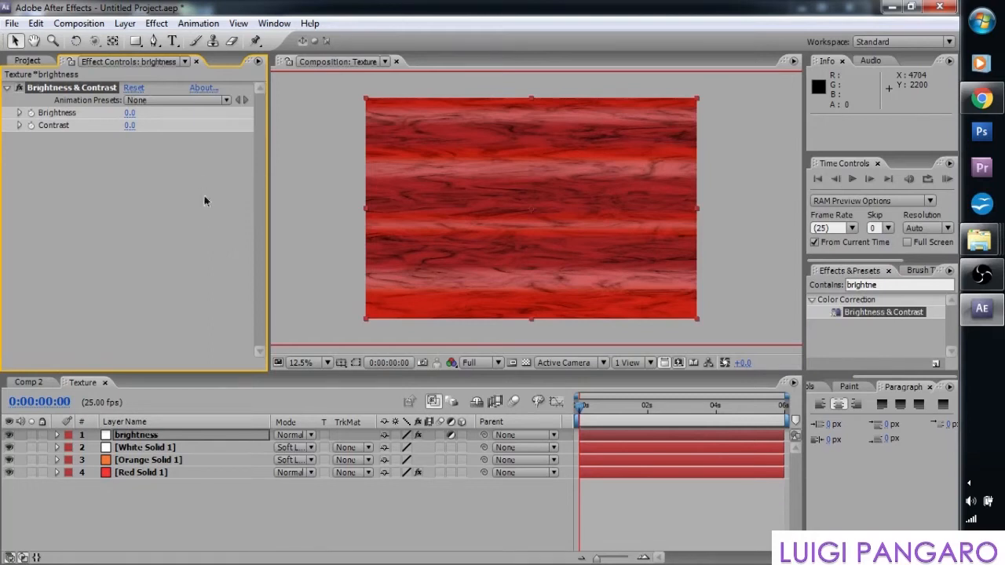
- Set Brightness to 34 and Contrast to 8, and compare the texture with the brightness layer hidden and shown
{"action": "left_click_drag", "start_coordinate": [128, 118], "coordinate": [154, 112]}
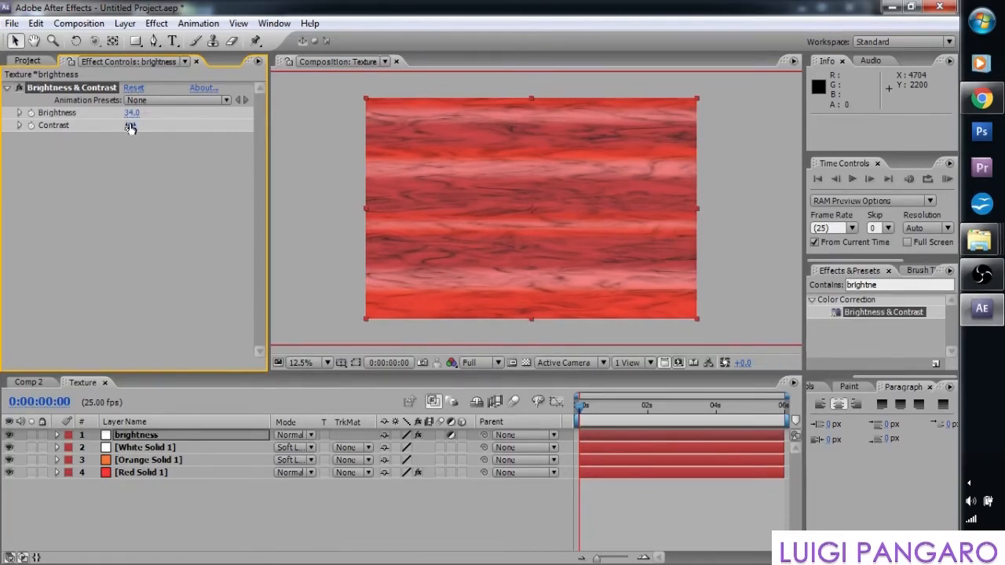
{"action": "mouse_move", "coordinate": [130, 125]}
{"action": "left_mouse_down"}
{"action": "mouse_move", "coordinate": [113, 126]}
{"action": "mouse_move", "coordinate": [144, 123]}
{"action": "left_mouse_up"}
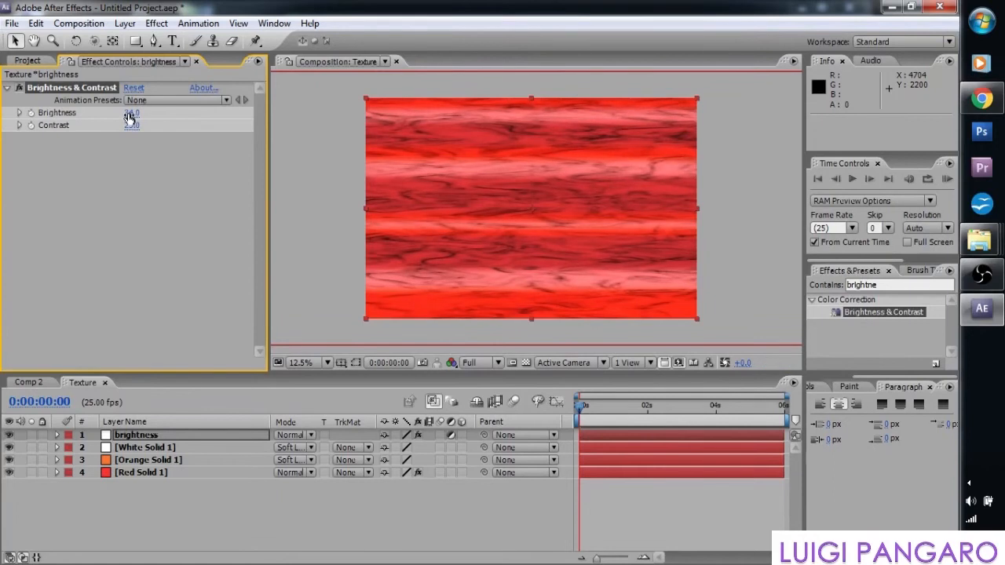
{"action": "mouse_move", "coordinate": [125, 116]}
{"action": "left_mouse_down"}
{"action": "mouse_move", "coordinate": [147, 113]}
{"action": "mouse_move", "coordinate": [116, 116]}
{"action": "mouse_move", "coordinate": [128, 116]}
{"action": "mouse_move", "coordinate": [116, 125]}
{"action": "left_mouse_up"}
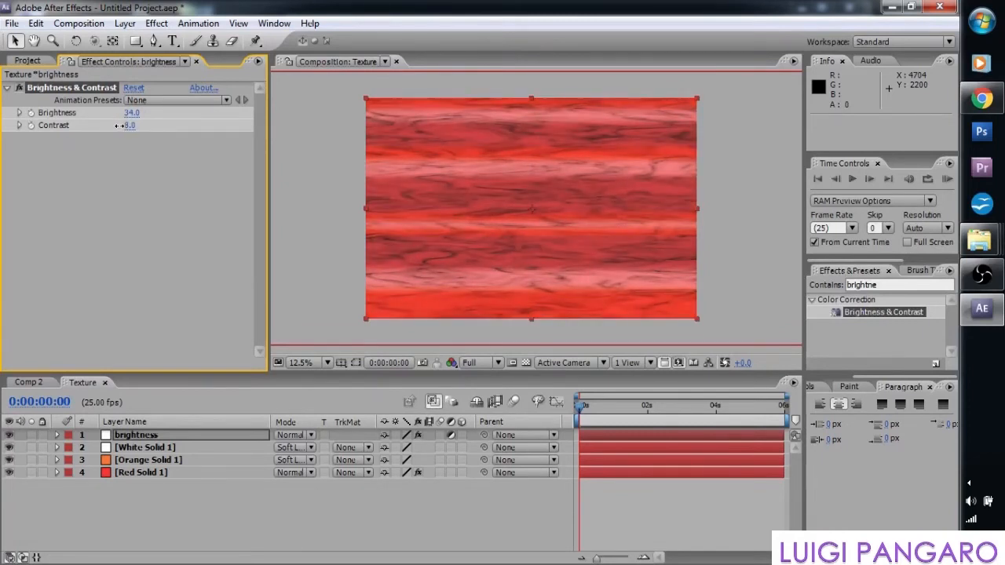
{"action": "left_click", "coordinate": [10, 436]}
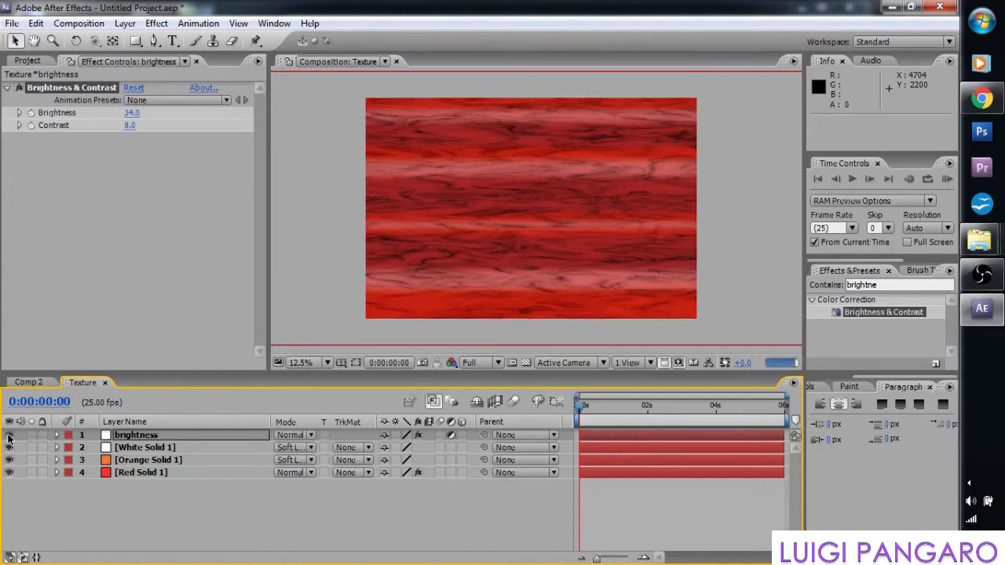
{"action": "left_click", "coordinate": [10, 435]}
{"action": "scroll", "coordinate": [494, 234], "scroll_direction": "up", "scroll_amount": 1}
{"action": "scroll", "coordinate": [495, 234], "scroll_direction": "down", "scroll_amount": 2}
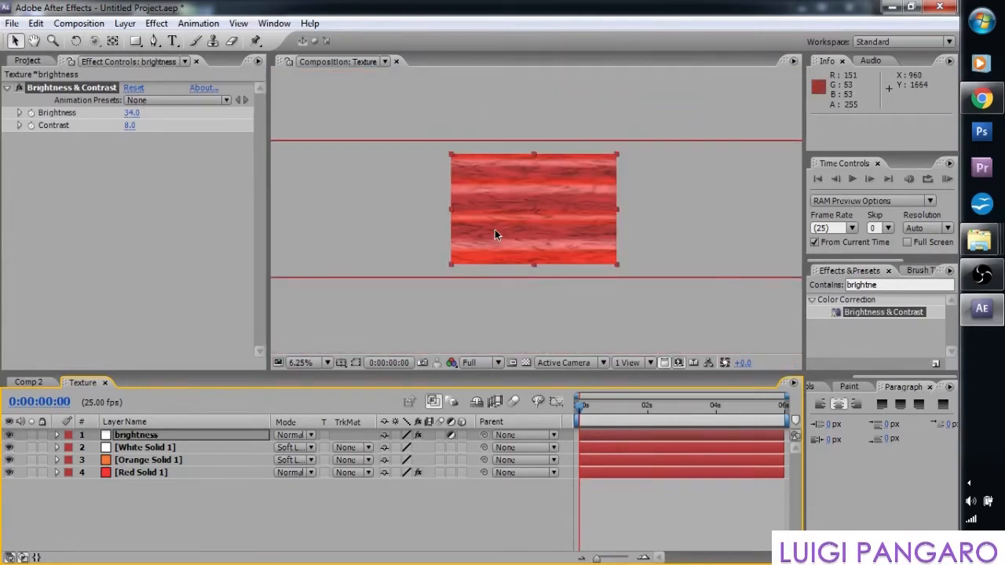
{"action": "scroll", "coordinate": [494, 229], "scroll_direction": "up", "scroll_amount": 1}
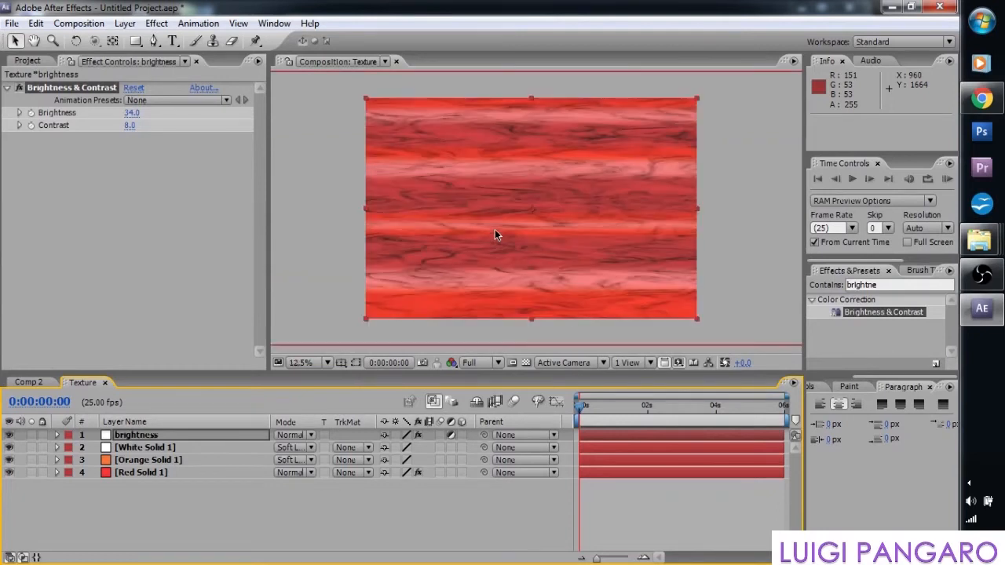
- Add a second adjustment layer on top of the stack and rename it "turbulant"
{"action": "left_click", "coordinate": [187, 531]}
{"action": "right_click", "coordinate": [130, 496]}
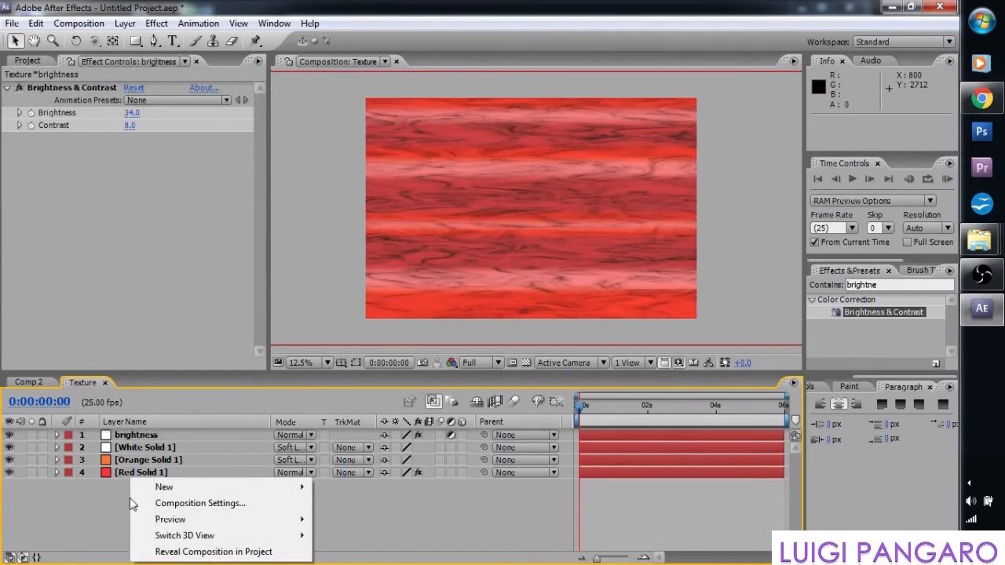
{"action": "mouse_move", "coordinate": [191, 488]}
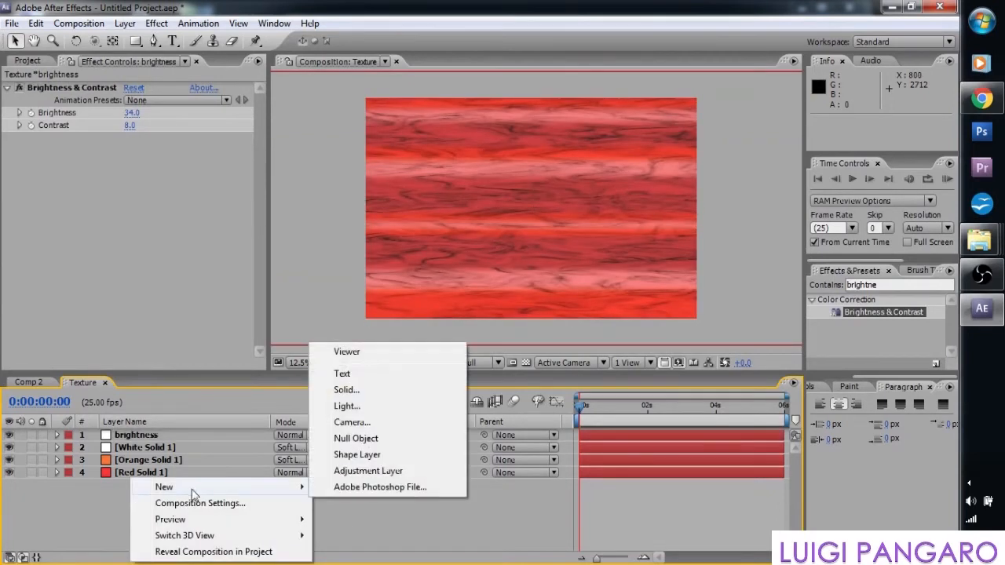
{"action": "left_click", "coordinate": [368, 471]}
{"action": "key", "text": "Return"}
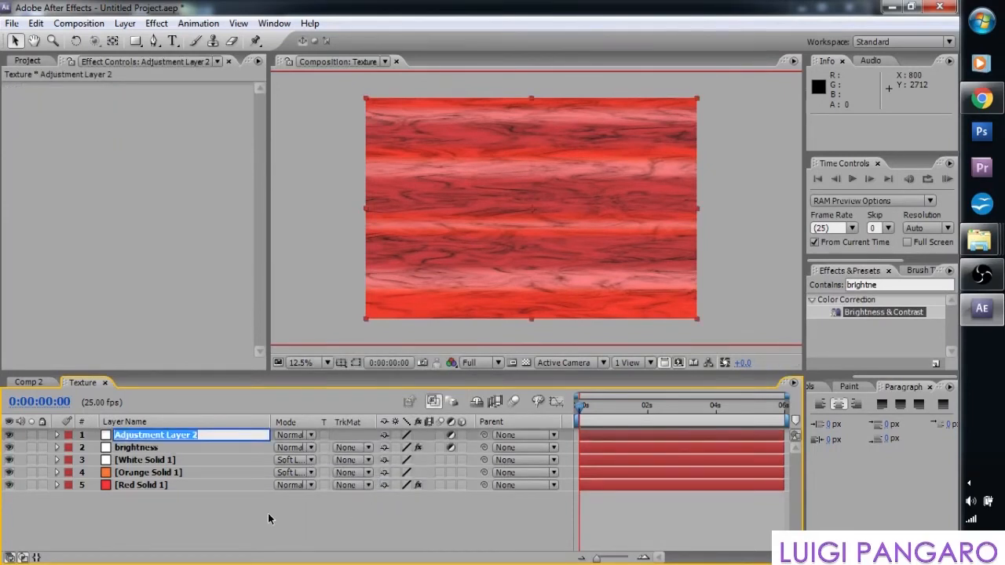
{"action": "type", "text": "turbu"}
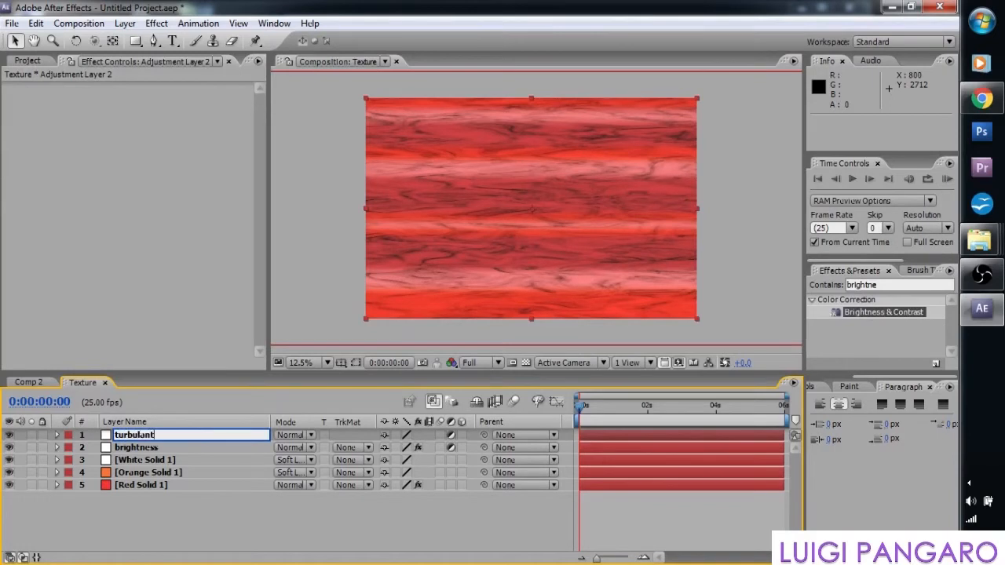
{"action": "type", "text": "lant"}
{"action": "key", "text": "Return"}
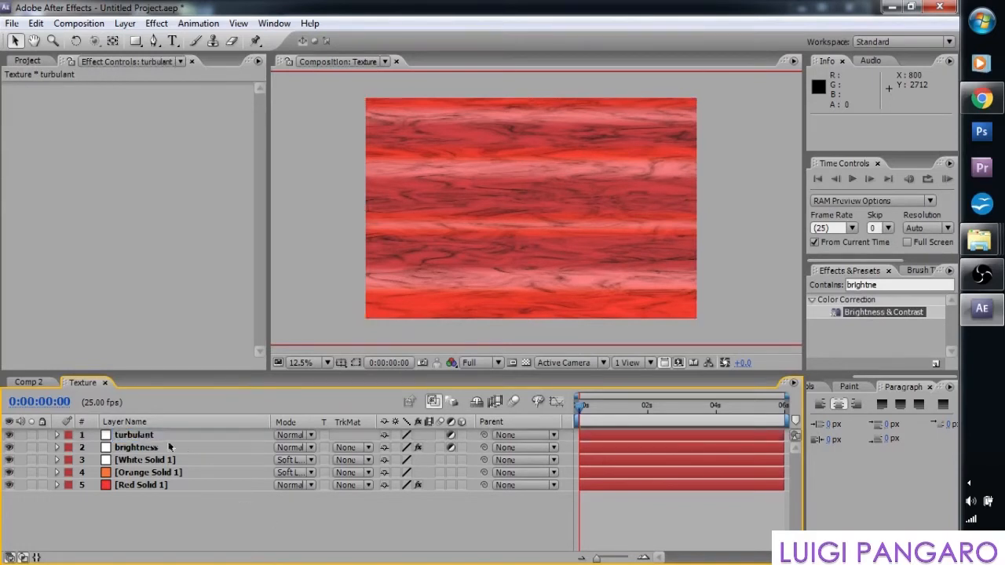
- Find the Turbulent Displace effect and apply it to the turbulant adjustment layer
{"action": "left_click_drag", "start_coordinate": [889, 284], "coordinate": [832, 288]}
{"action": "type", "text": "turb"}
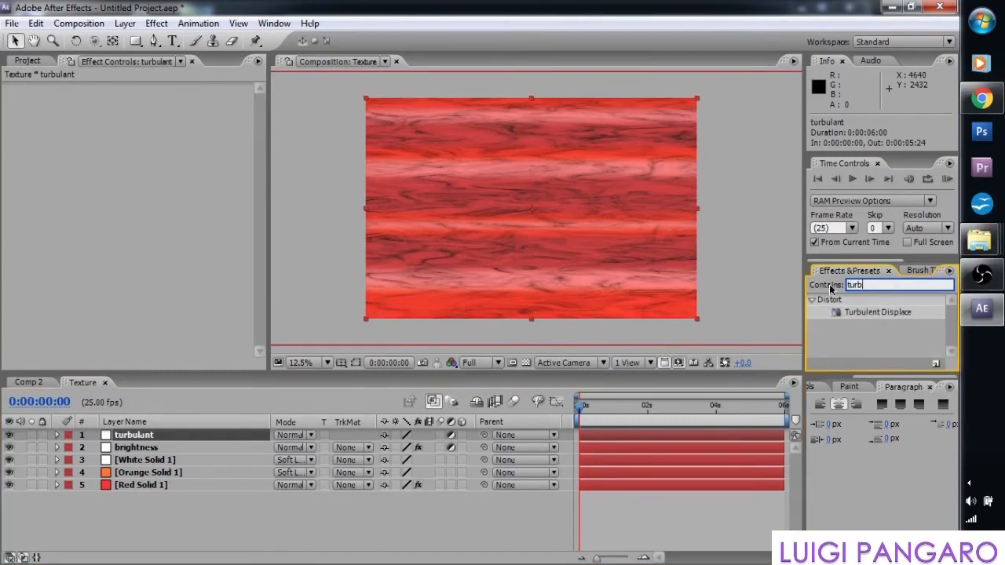
{"action": "left_click", "coordinate": [885, 312]}
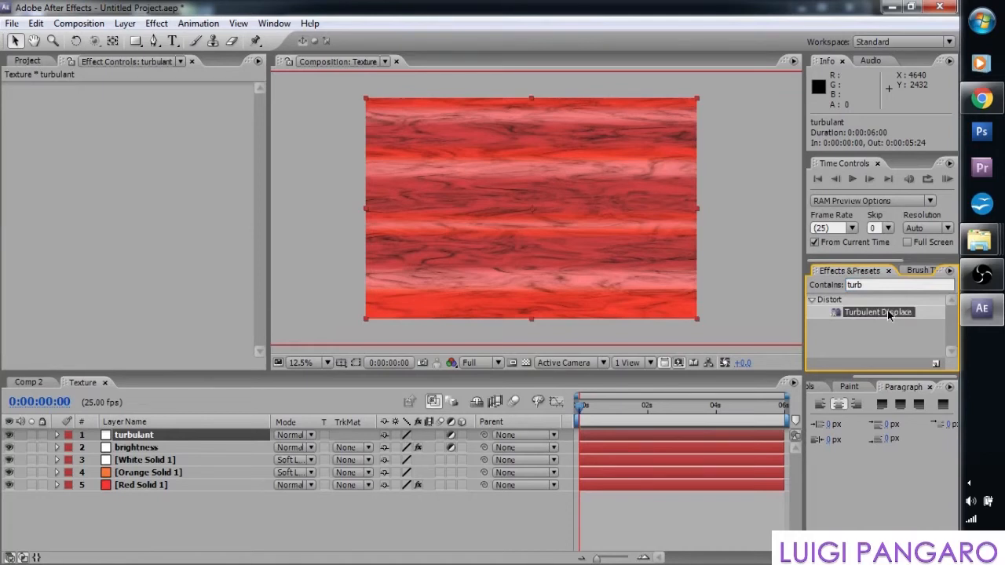
{"action": "left_click_drag", "start_coordinate": [888, 312], "coordinate": [291, 385]}
{"action": "left_click_drag", "start_coordinate": [148, 431], "coordinate": [138, 434]}
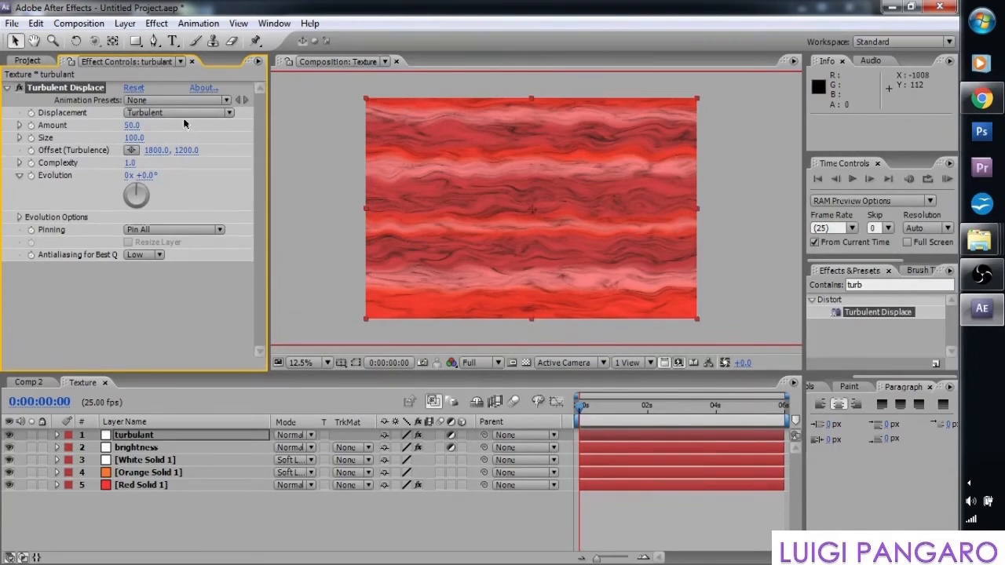
- Set the Turbulent Displace Amount to 30 and Complexity to 5, and inspect the distorted bands up close
{"action": "left_click", "coordinate": [132, 126]}
{"action": "type", "text": "30"}
{"action": "key", "text": "Return"}
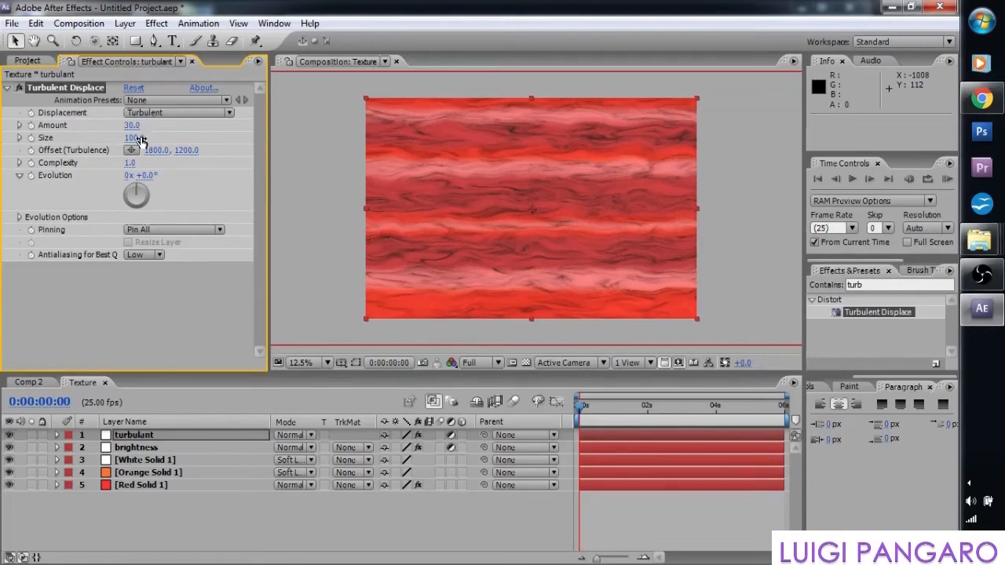
{"action": "left_click", "coordinate": [130, 162]}
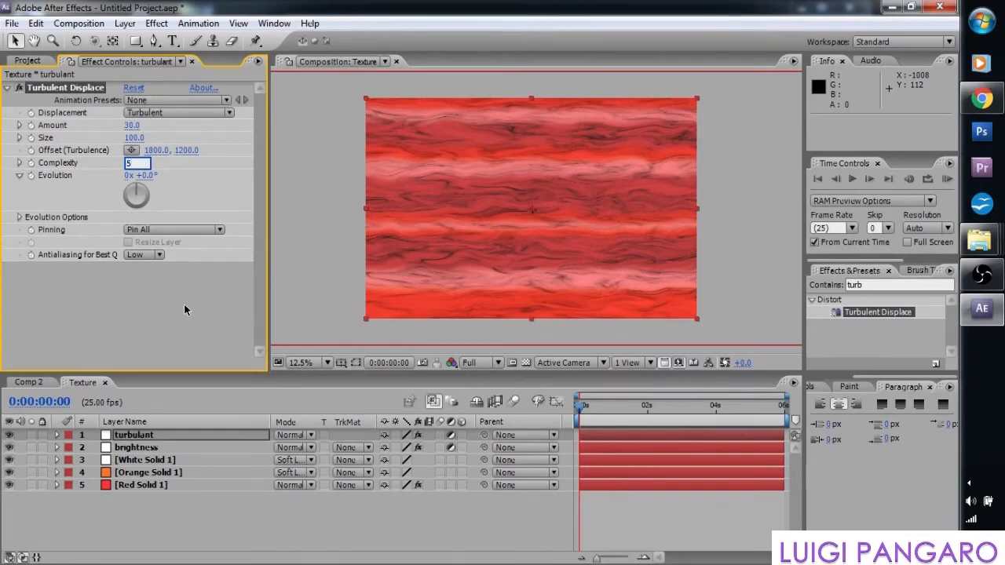
{"action": "key", "text": "Return"}
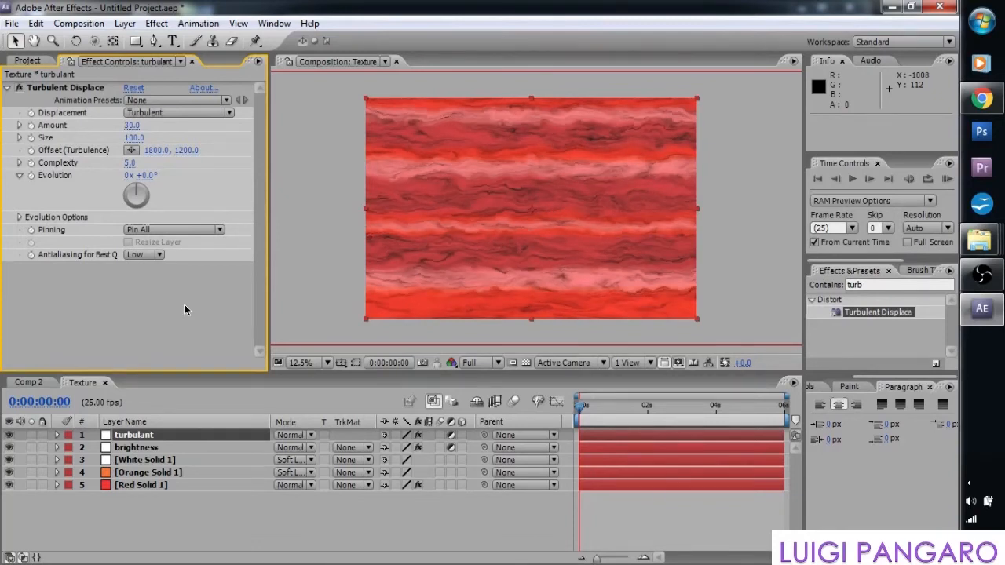
{"action": "scroll", "coordinate": [536, 232], "scroll_direction": "up", "scroll_amount": 1}
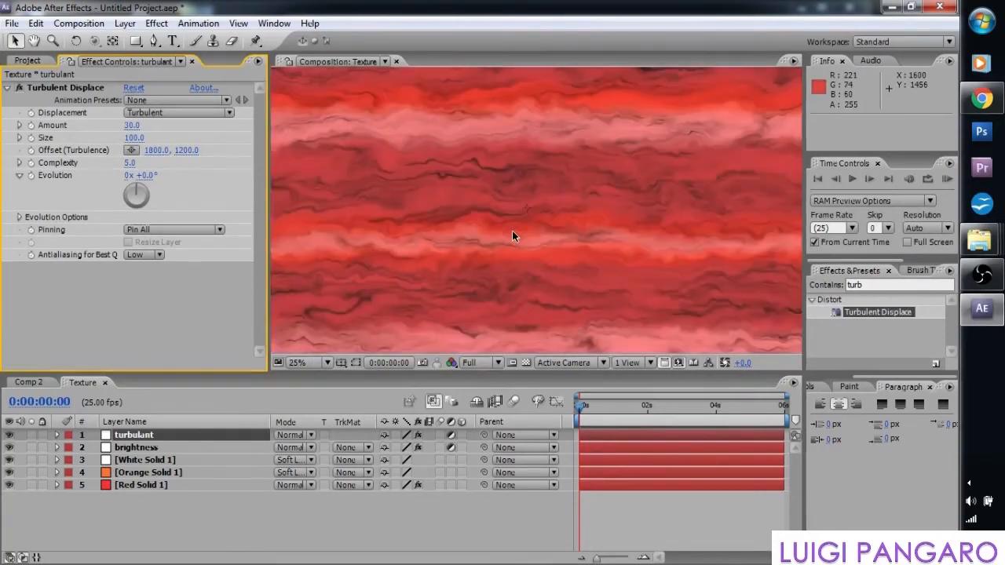
{"action": "scroll", "coordinate": [529, 213], "scroll_direction": "up", "scroll_amount": 2}
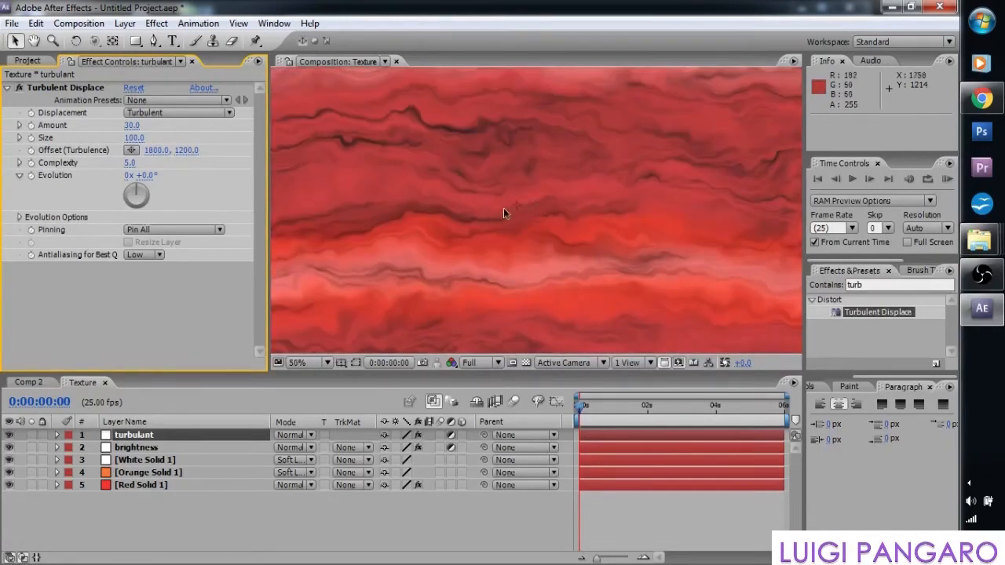
{"action": "scroll", "coordinate": [522, 197], "scroll_direction": "down", "scroll_amount": 2}
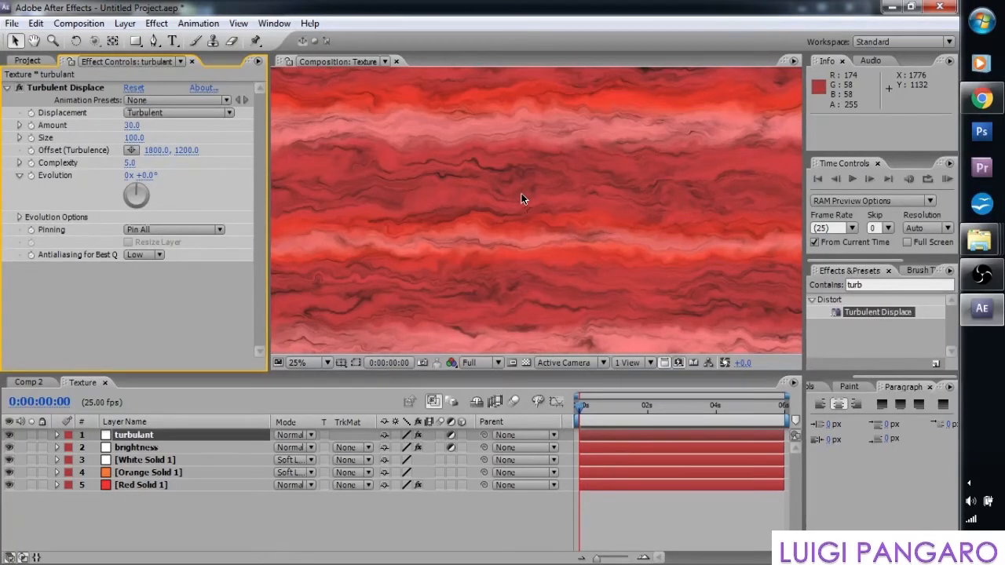
{"action": "scroll", "coordinate": [522, 198], "scroll_direction": "down", "scroll_amount": 2}
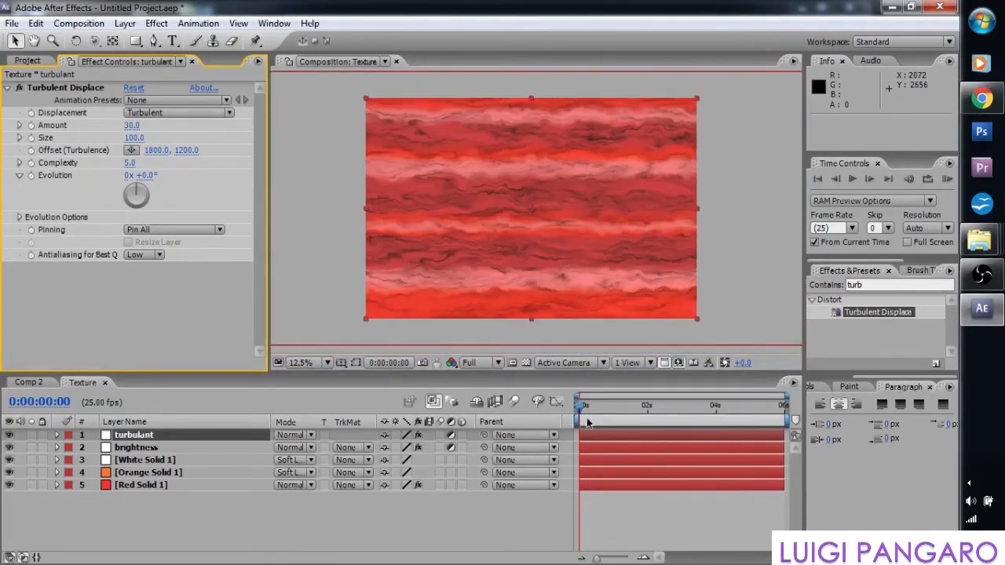
- Lower the composition preview resolution to Quarter and set the magnification to Fit up to 100%
{"action": "left_click", "coordinate": [498, 362]}
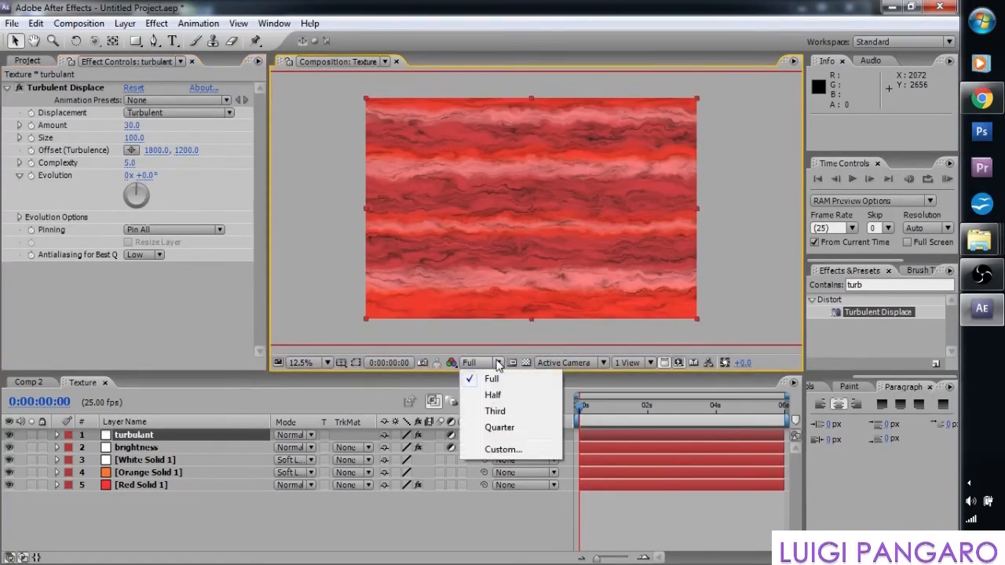
{"action": "left_click", "coordinate": [499, 428]}
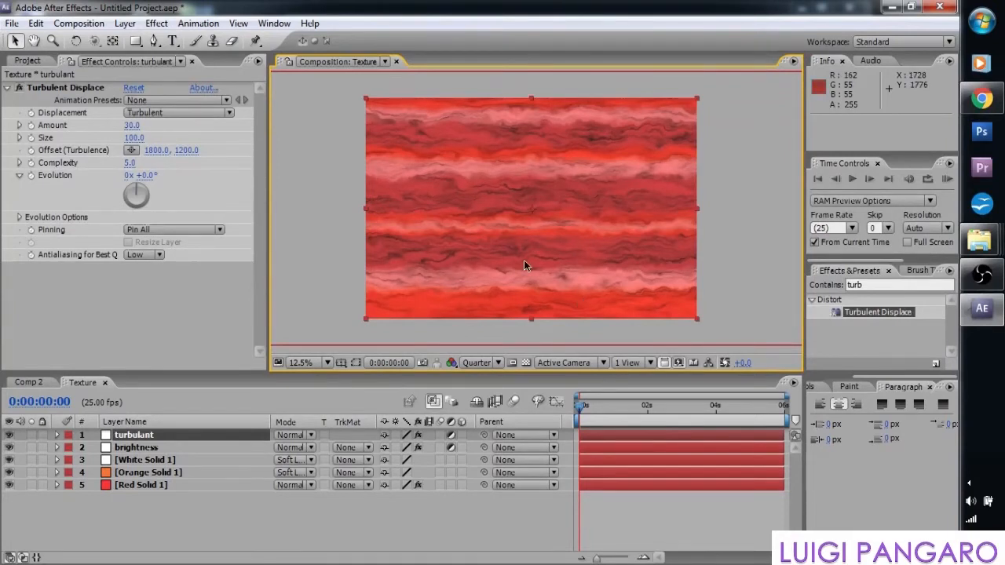
{"action": "scroll", "coordinate": [524, 260], "scroll_direction": "up", "scroll_amount": 1}
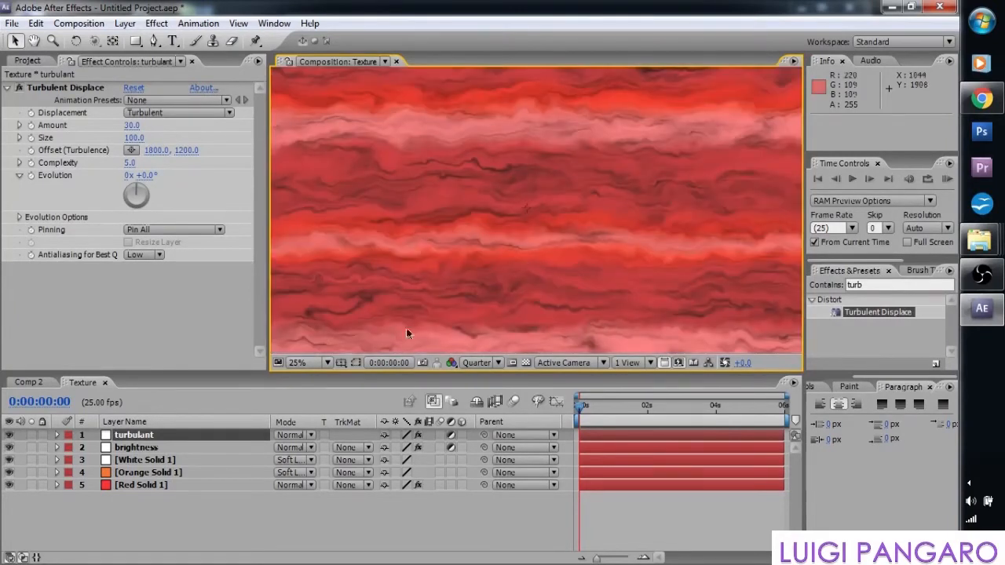
{"action": "left_click", "coordinate": [317, 364]}
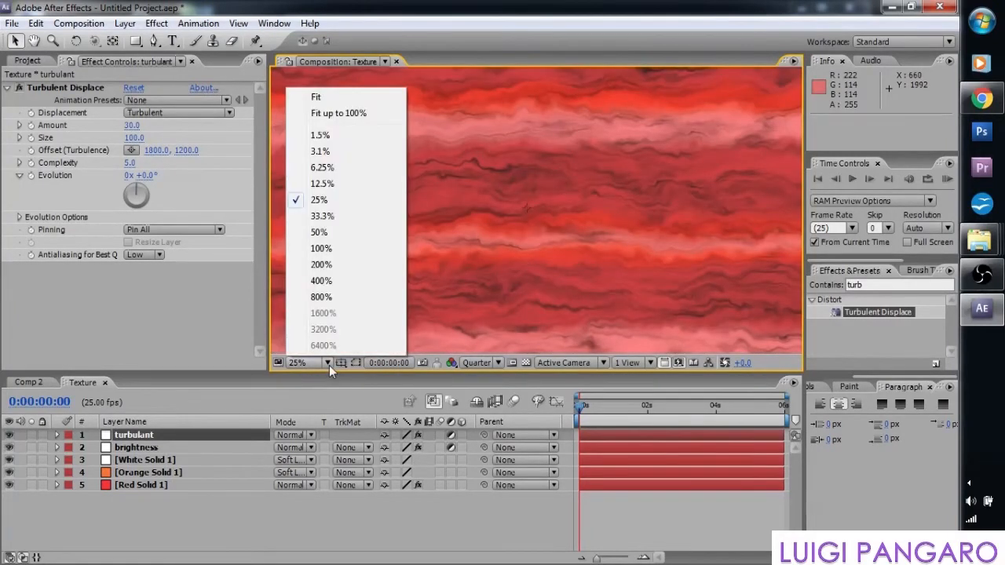
{"action": "left_click", "coordinate": [345, 114]}
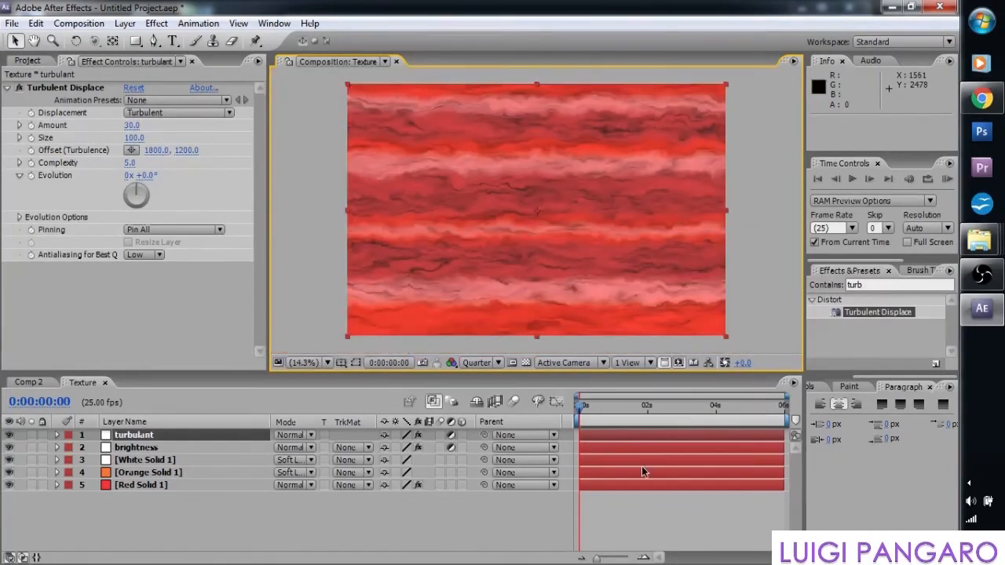
- Set a keyframe for the turbulant layer's Turbulent Displace Offset (Turbulence) at the start of the Texture composition
{"action": "left_click", "coordinate": [625, 514]}
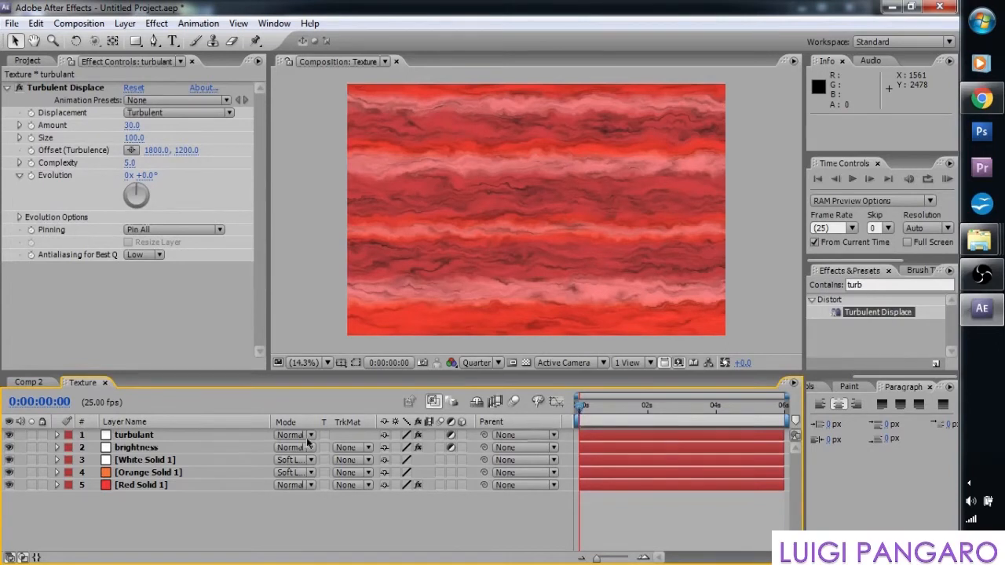
{"action": "left_click", "coordinate": [210, 436]}
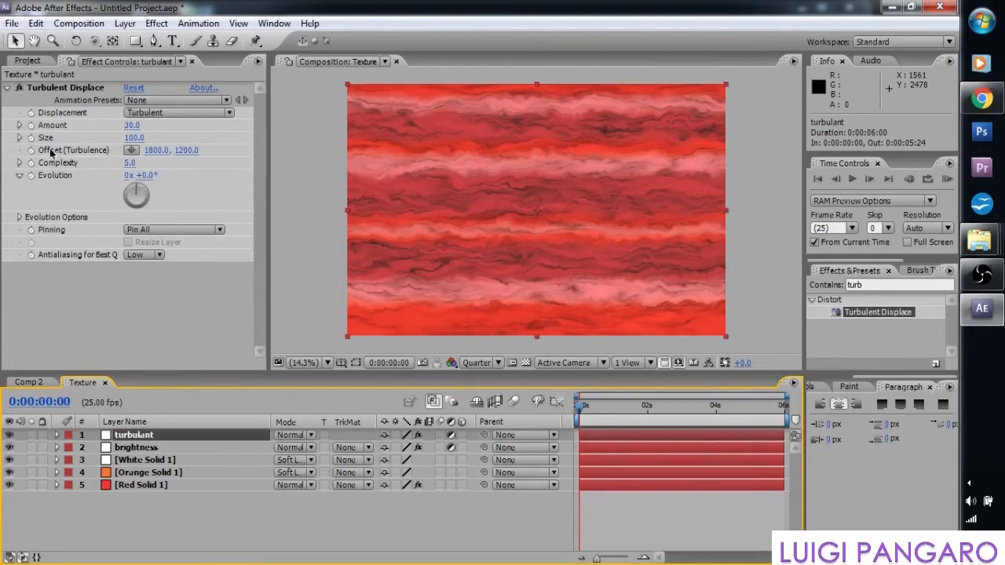
{"action": "left_click", "coordinate": [32, 150]}
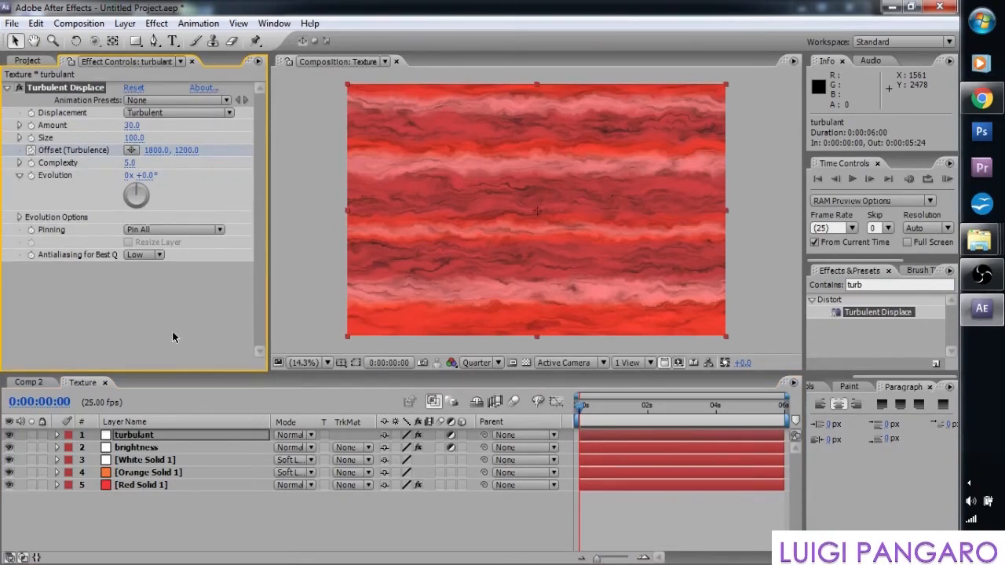
- Change the turbulant layer's label colour to Yellow and reveal its Offset (Turbulence) keyframe in the timeline
{"action": "left_click", "coordinate": [68, 435]}
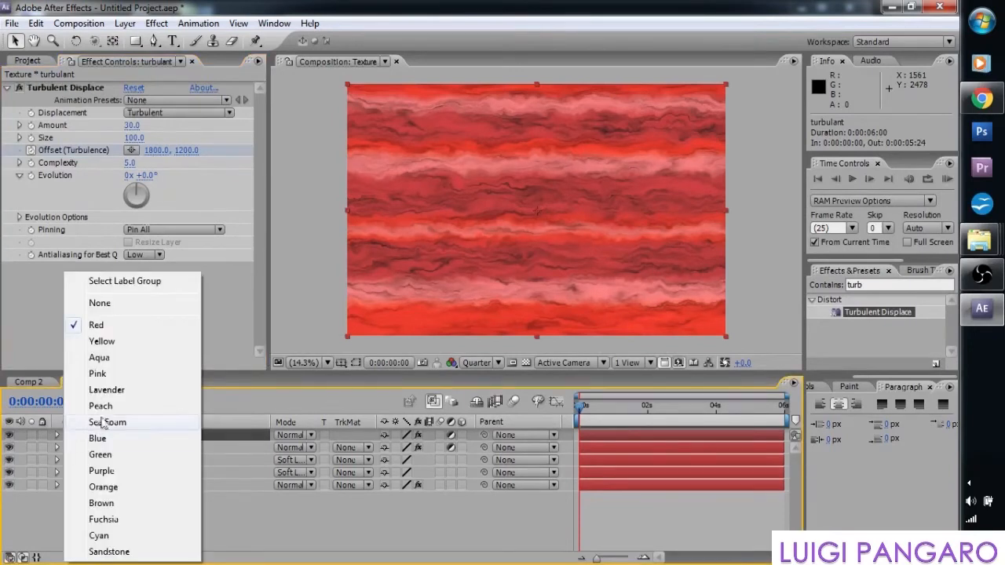
{"action": "left_click", "coordinate": [116, 340]}
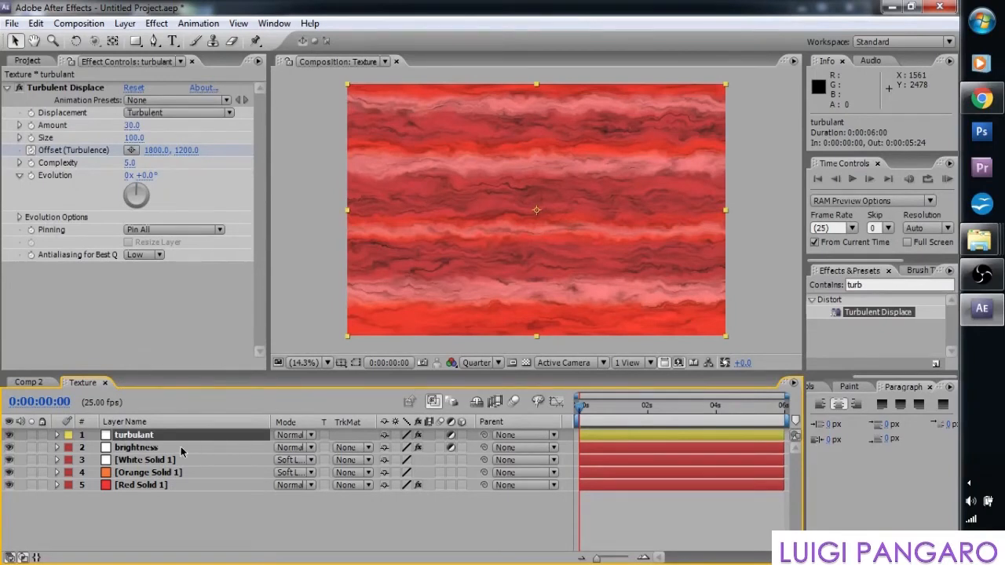
{"action": "key", "text": "u"}
{"action": "key", "text": "u"}
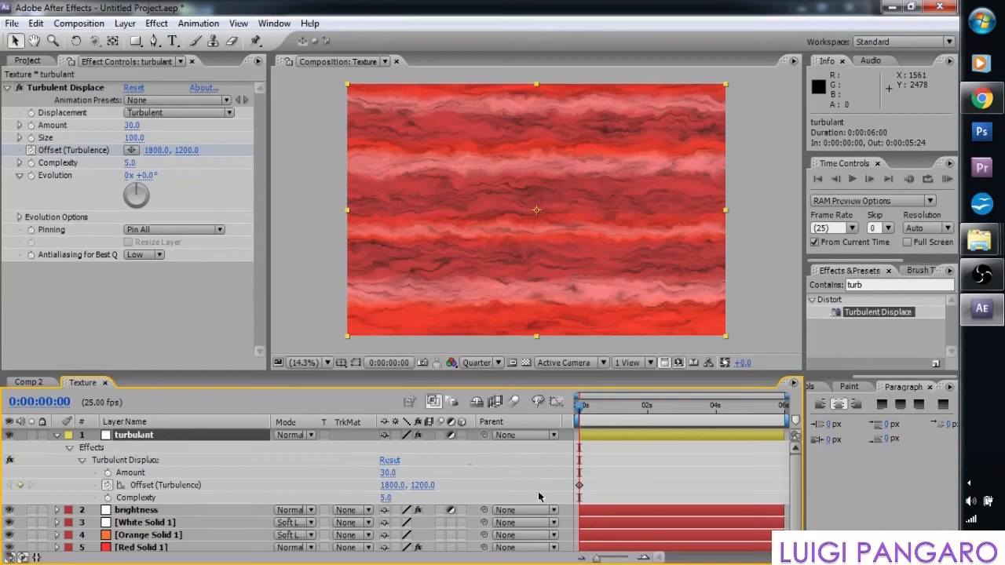
{"action": "left_click", "coordinate": [182, 487]}
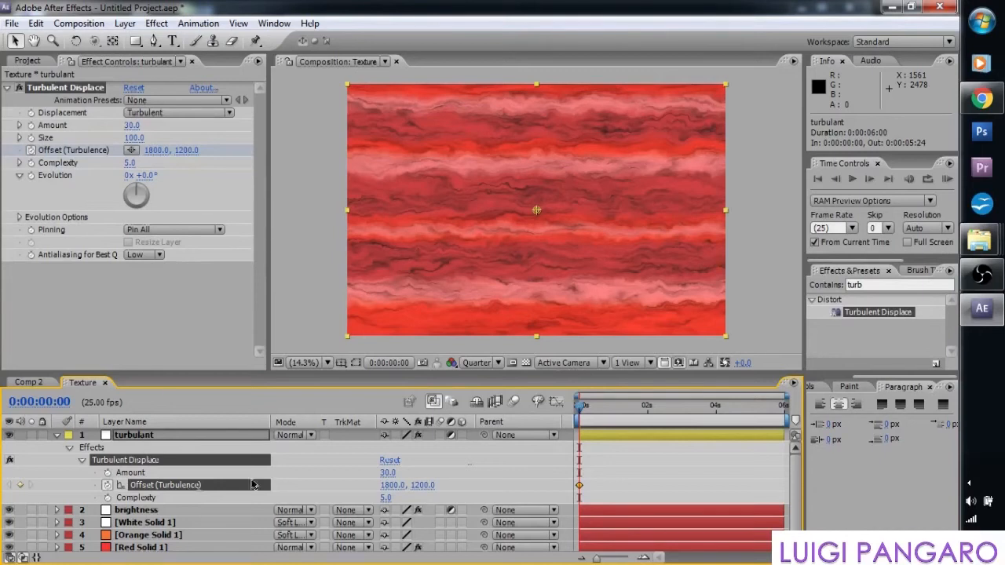
- Keyframe Offset (Turbulence) at 1800, 1475 on the last frame, 0:00:05:24
{"action": "scroll", "coordinate": [552, 210], "scroll_direction": "up", "scroll_amount": 1}
{"action": "scroll", "coordinate": [552, 210], "scroll_direction": "up", "scroll_amount": 1}
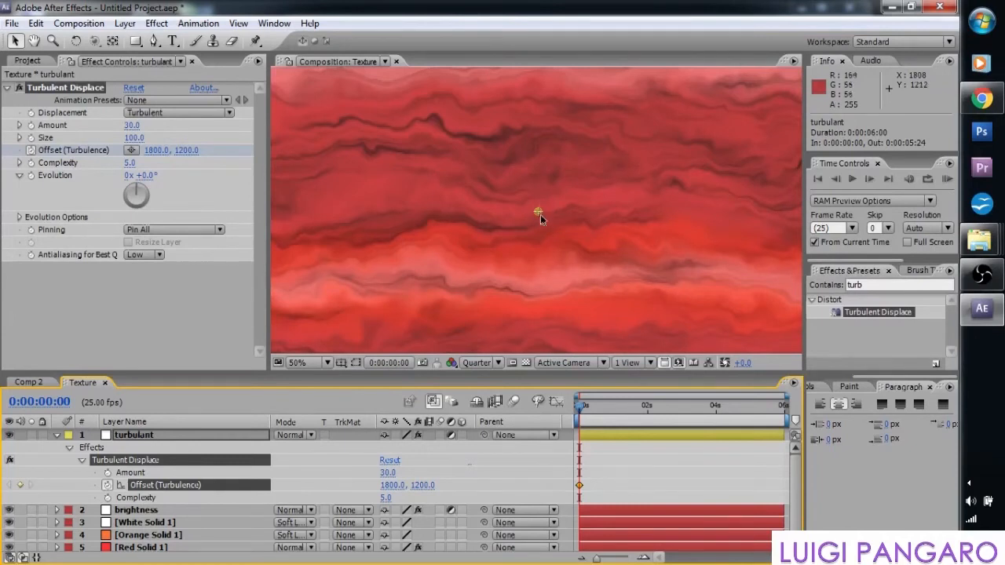
{"action": "scroll", "coordinate": [548, 232], "scroll_direction": "down", "scroll_amount": 1}
{"action": "scroll", "coordinate": [548, 228], "scroll_direction": "down", "scroll_amount": 1}
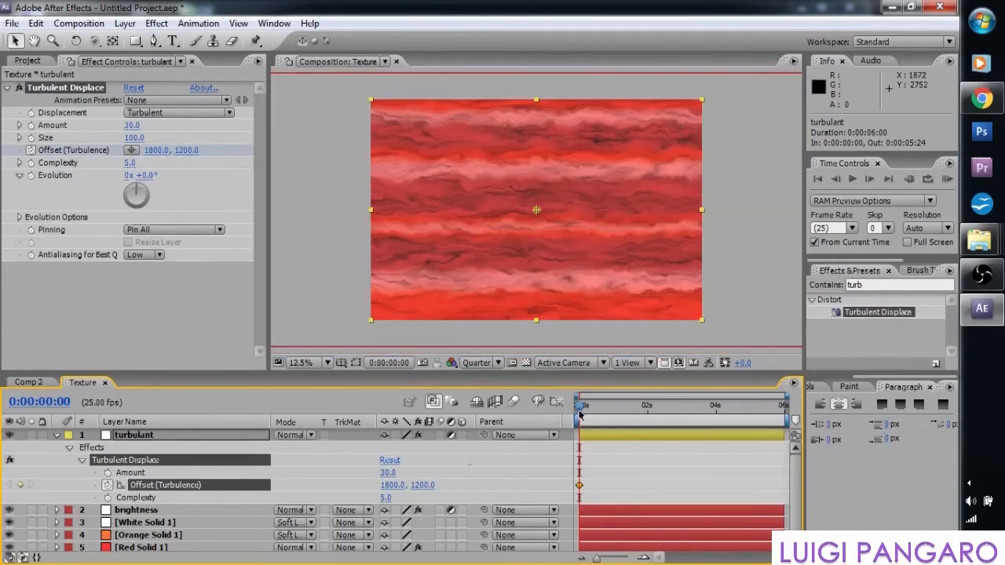
{"action": "left_click_drag", "start_coordinate": [774, 407], "coordinate": [789, 410]}
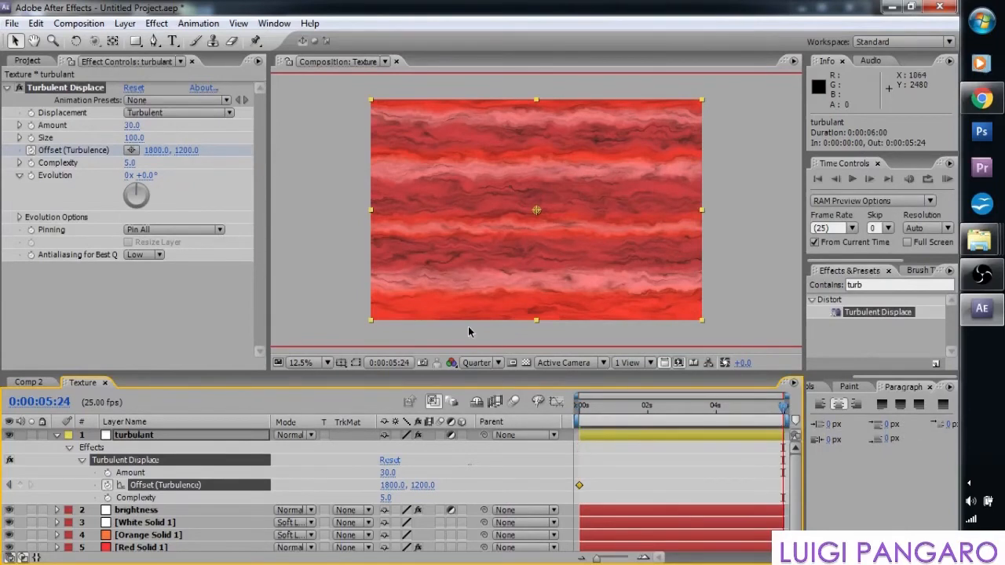
{"action": "left_click", "coordinate": [187, 150]}
{"action": "left_click_drag", "start_coordinate": [189, 150], "coordinate": [420, 115]}
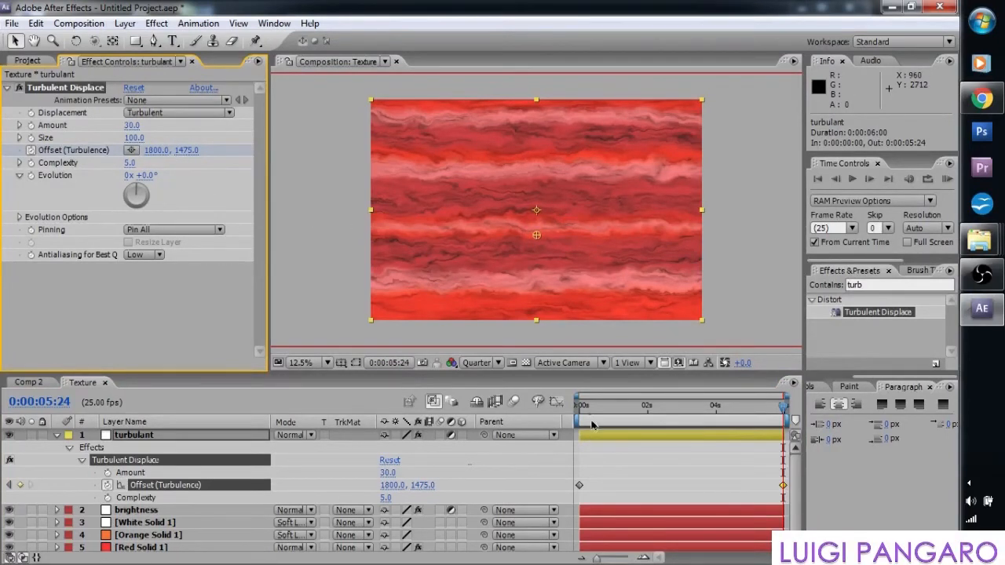
- Scrub the beginning of the Texture animation up close to check the offset motion, finishing on the first frame
{"action": "left_click_drag", "start_coordinate": [585, 408], "coordinate": [576, 413]}
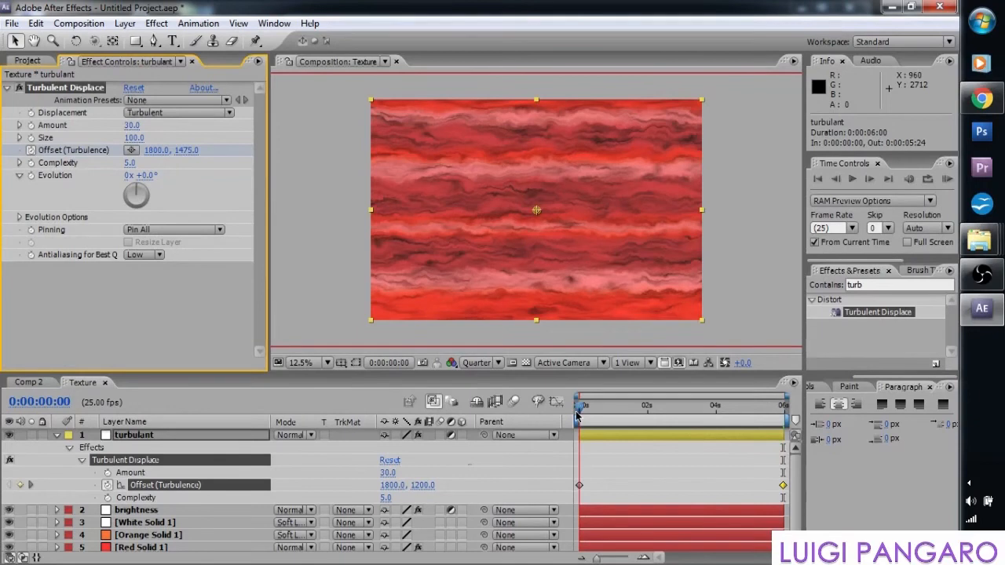
{"action": "scroll", "coordinate": [564, 236], "scroll_direction": "up", "scroll_amount": 1}
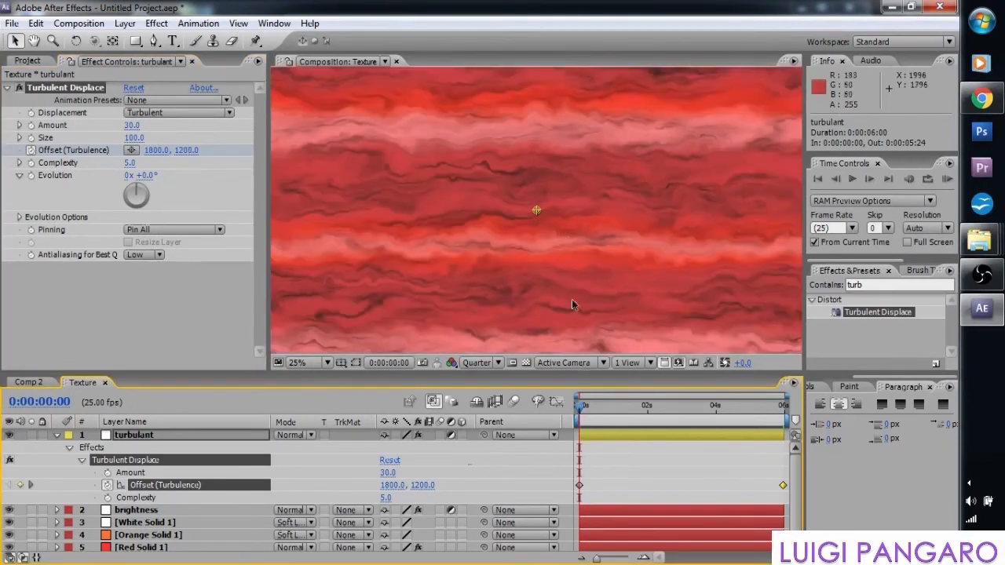
{"action": "left_click_drag", "start_coordinate": [598, 408], "coordinate": [578, 420]}
{"action": "key", "text": "comma"}
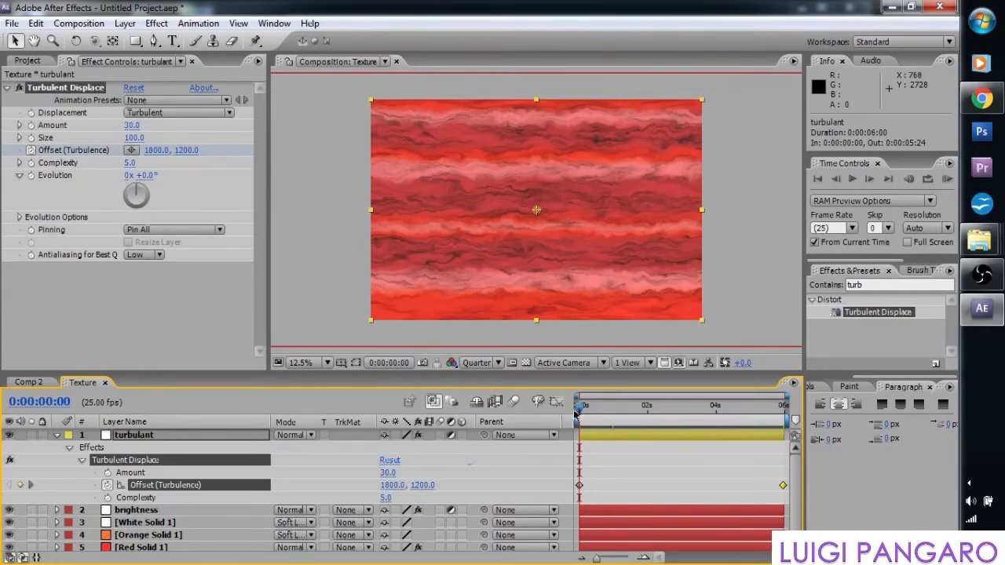
- Animate the Turbulent Displace Evolution from 0° on the first frame to 1x +88° at 0:00:05:24
{"action": "left_click", "coordinate": [31, 176]}
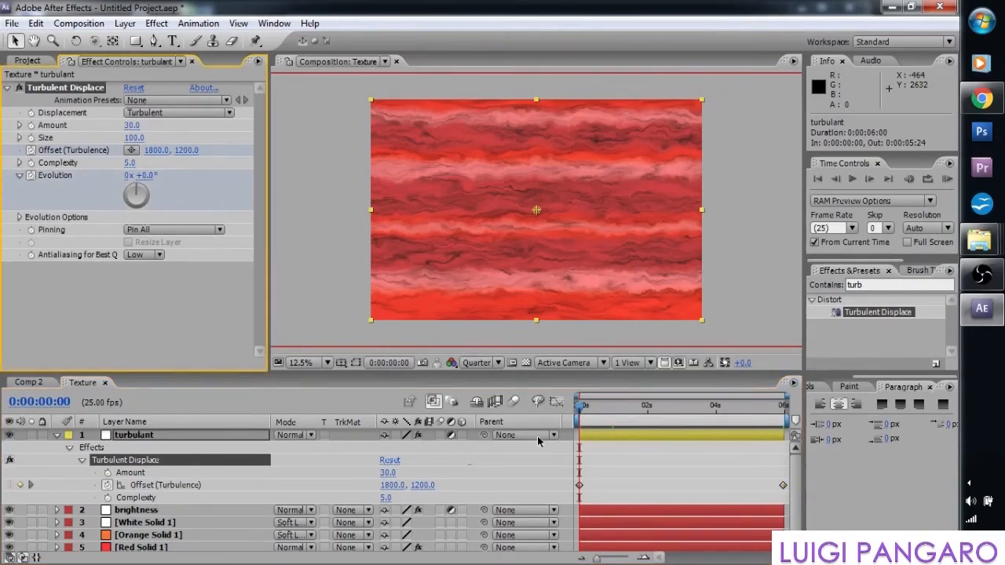
{"action": "left_click", "coordinate": [780, 406]}
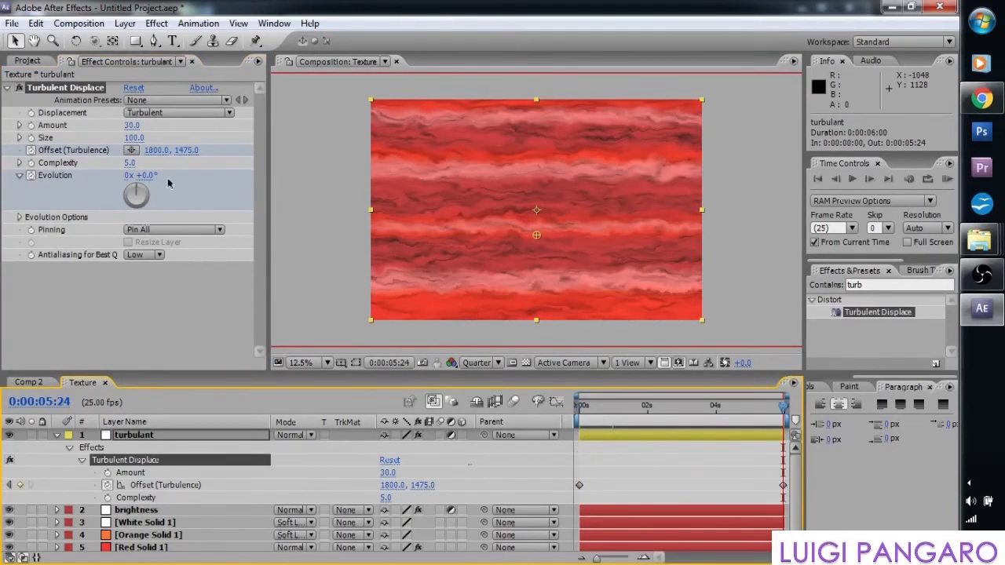
{"action": "left_click_drag", "start_coordinate": [138, 189], "coordinate": [149, 197]}
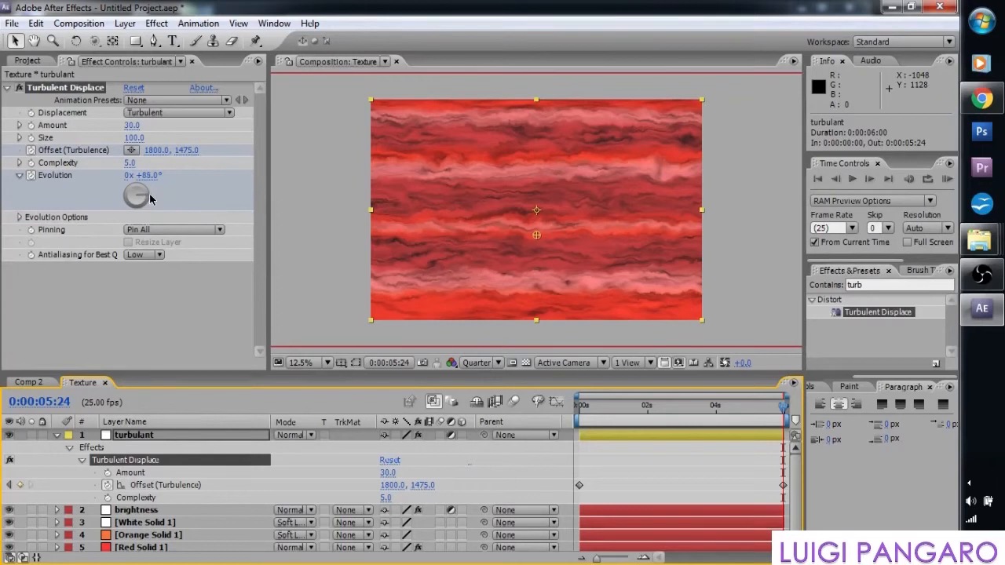
{"action": "left_click_drag", "start_coordinate": [151, 200], "coordinate": [153, 200]}
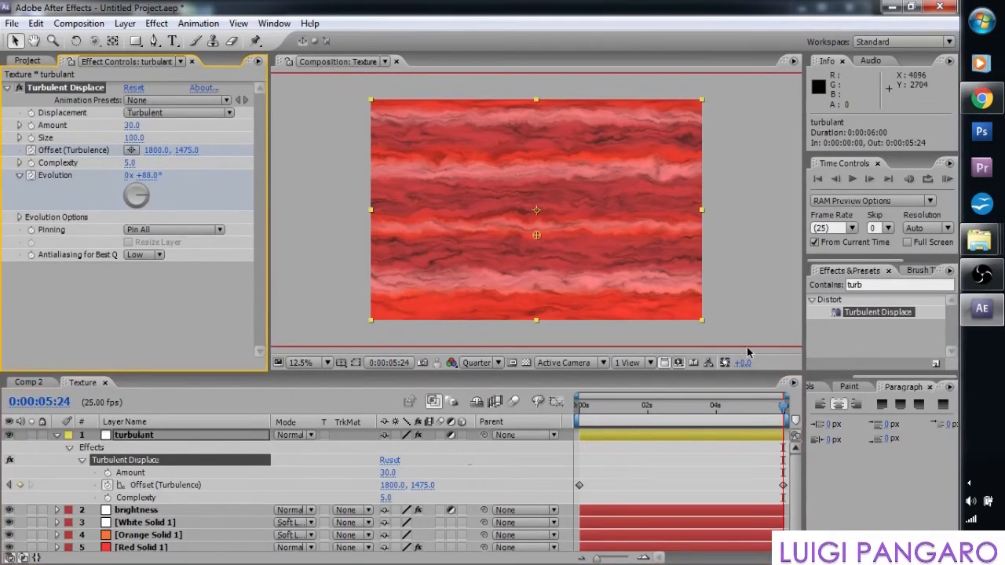
{"action": "left_click", "coordinate": [131, 176]}
{"action": "type", "text": "1"}
{"action": "key", "text": "Return"}
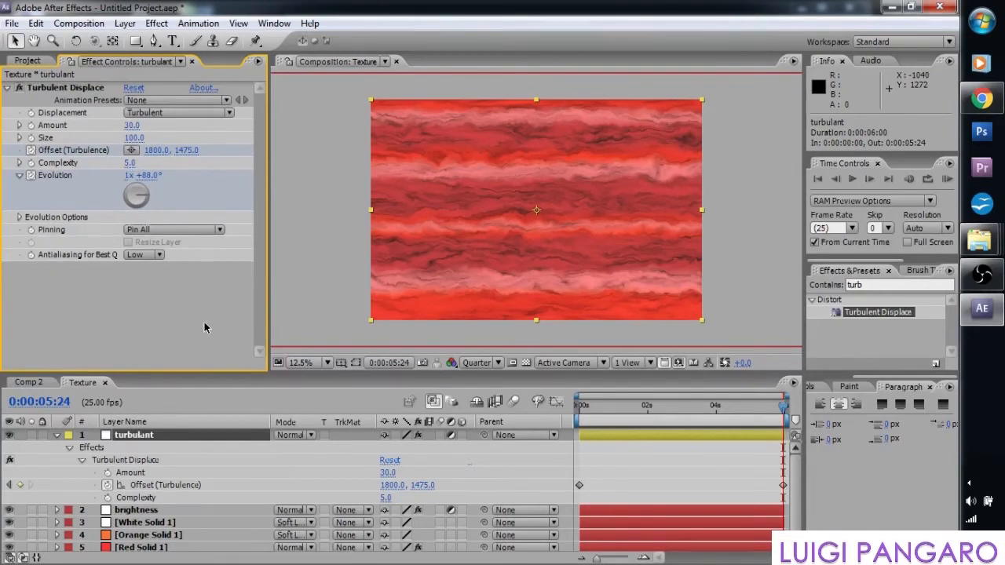
- Compare the first and last frames and scrub through the timeline to review the combined offset and evolution animation
{"action": "left_click_drag", "start_coordinate": [582, 411], "coordinate": [577, 414]}
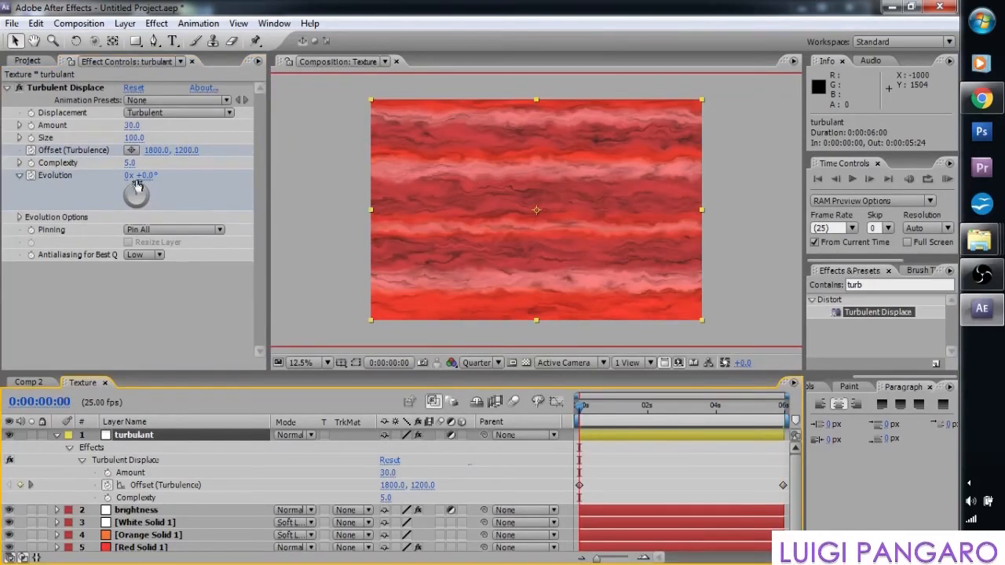
{"action": "left_click", "coordinate": [783, 413]}
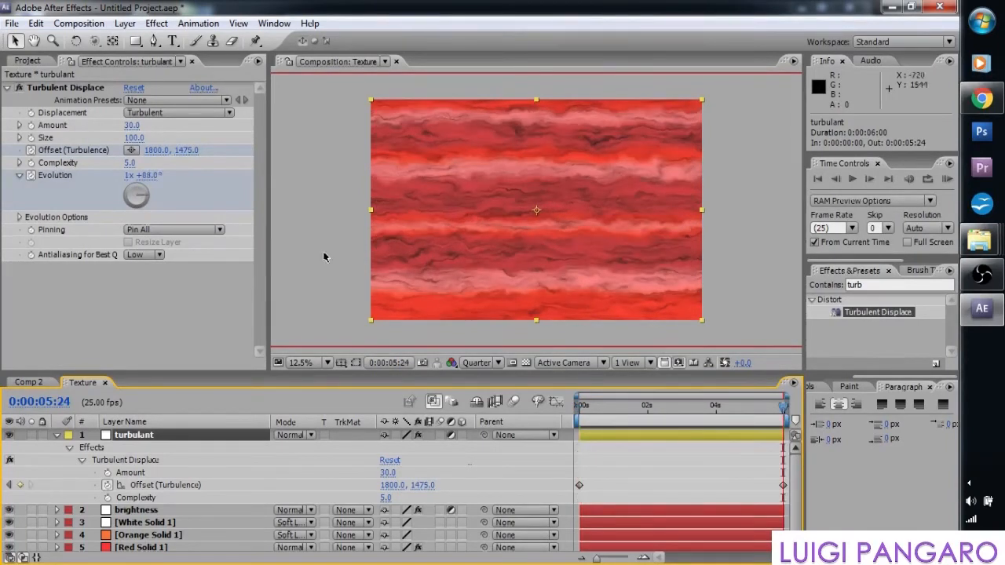
{"action": "left_click", "coordinate": [586, 407]}
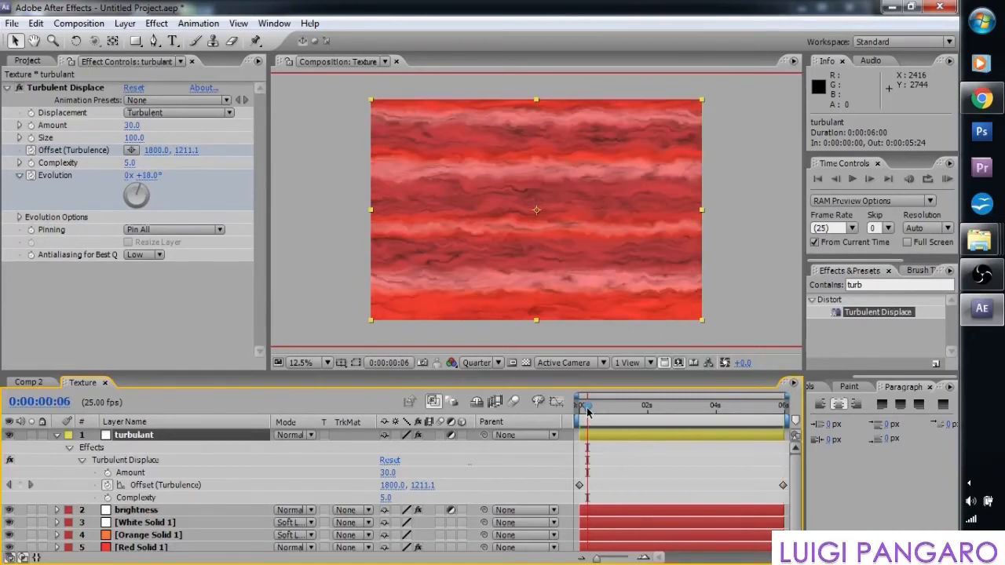
{"action": "left_click_drag", "start_coordinate": [587, 409], "coordinate": [730, 417]}
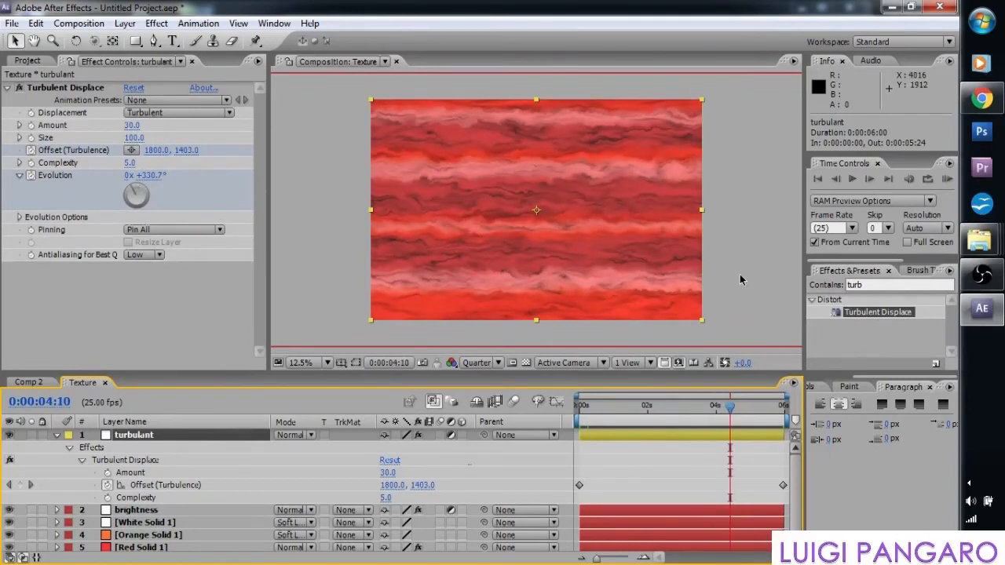
{"action": "left_click", "coordinate": [157, 333]}
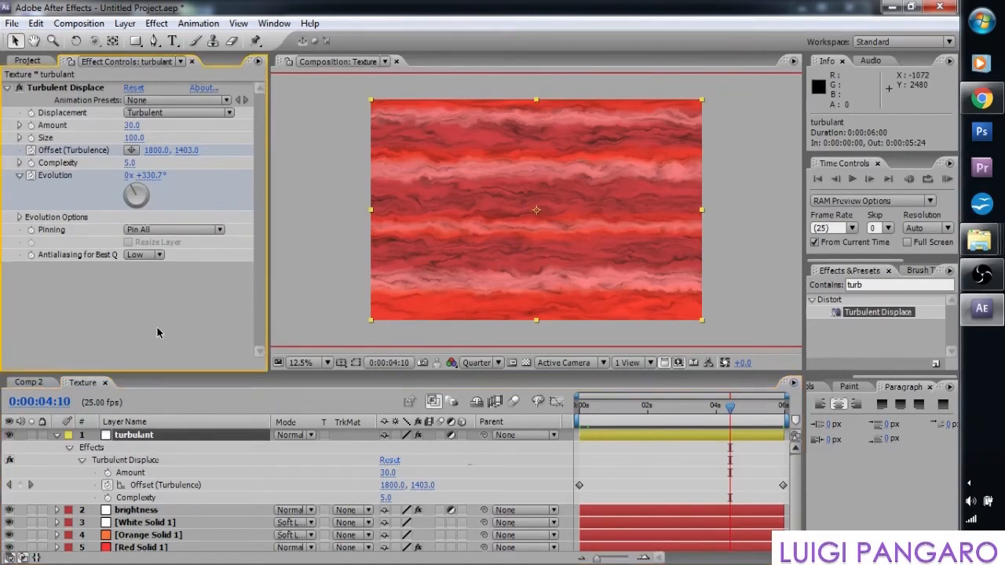
- Create a new composition named "Gas Giant Space Scene" with a width of 1920 and a height of 1080
{"action": "left_click", "coordinate": [85, 25]}
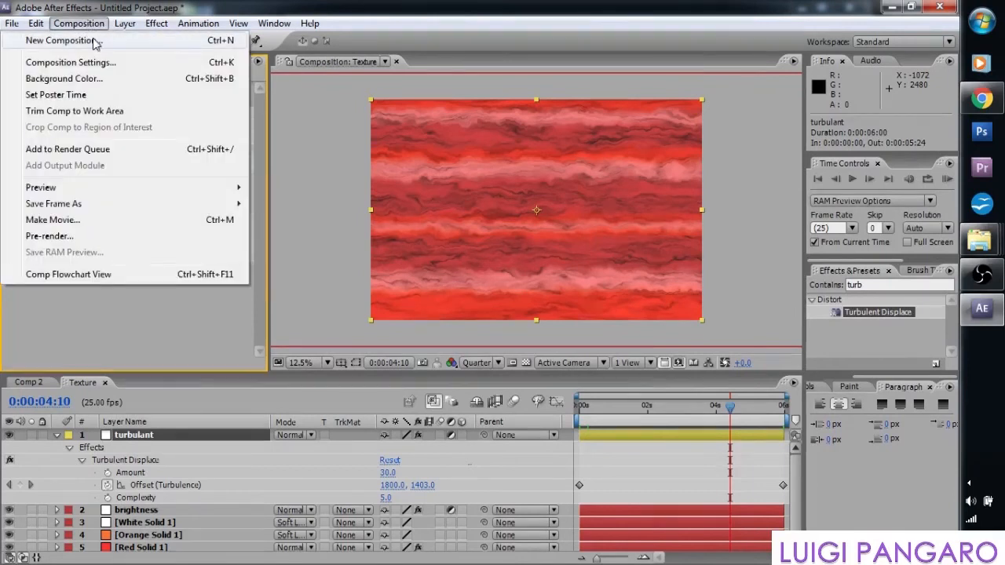
{"action": "left_click", "coordinate": [70, 40]}
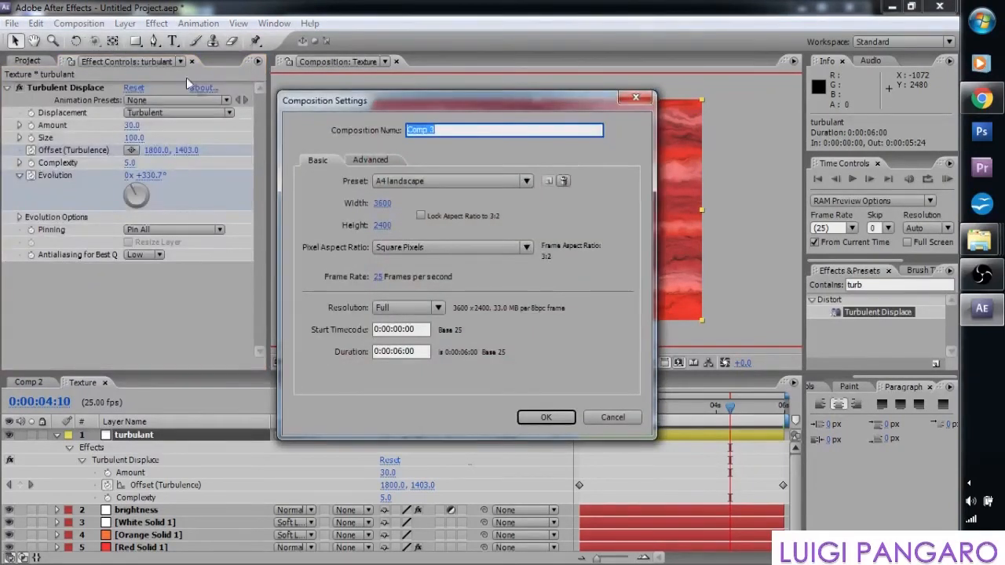
{"action": "type", "text": "Gas Giant Spare Scene"}
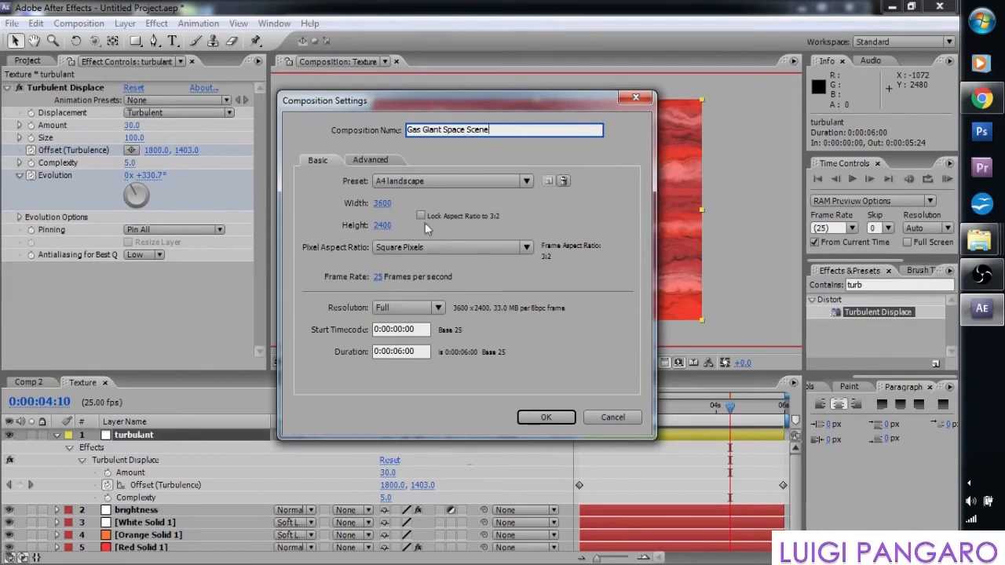
{"action": "left_click", "coordinate": [380, 206]}
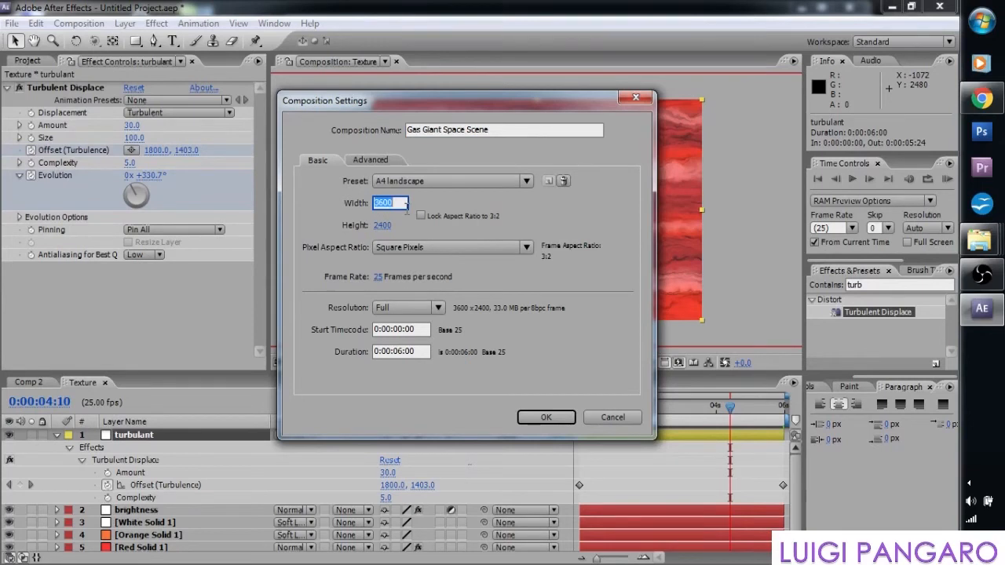
{"action": "type", "text": "1920"}
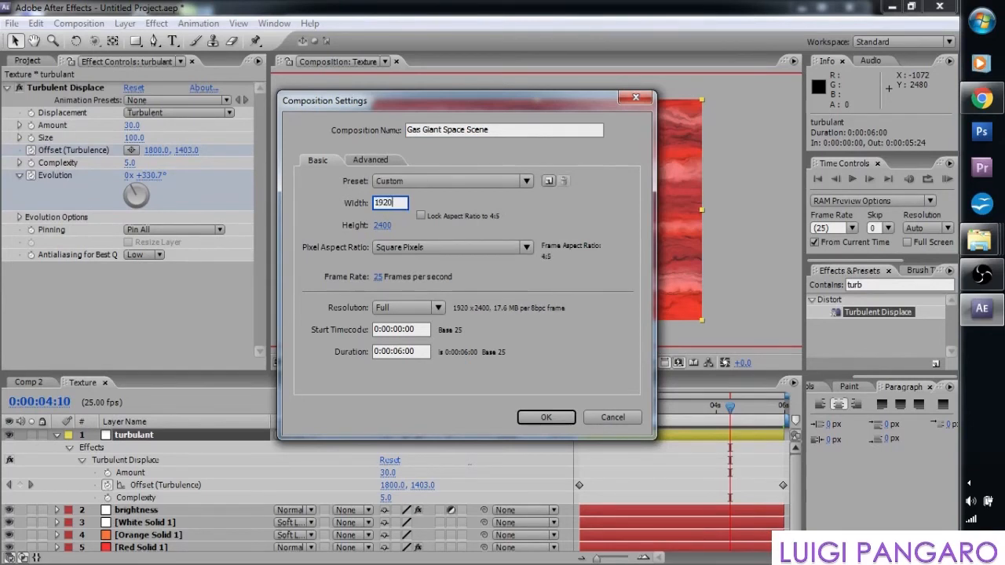
{"action": "left_click", "coordinate": [383, 225]}
{"action": "type", "text": "1080"}
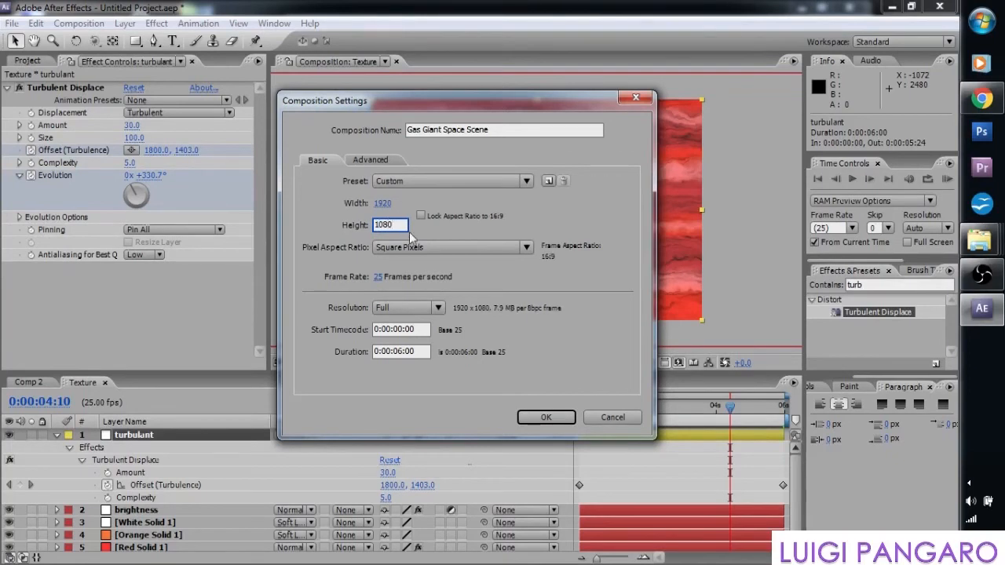
{"action": "left_click", "coordinate": [602, 209]}
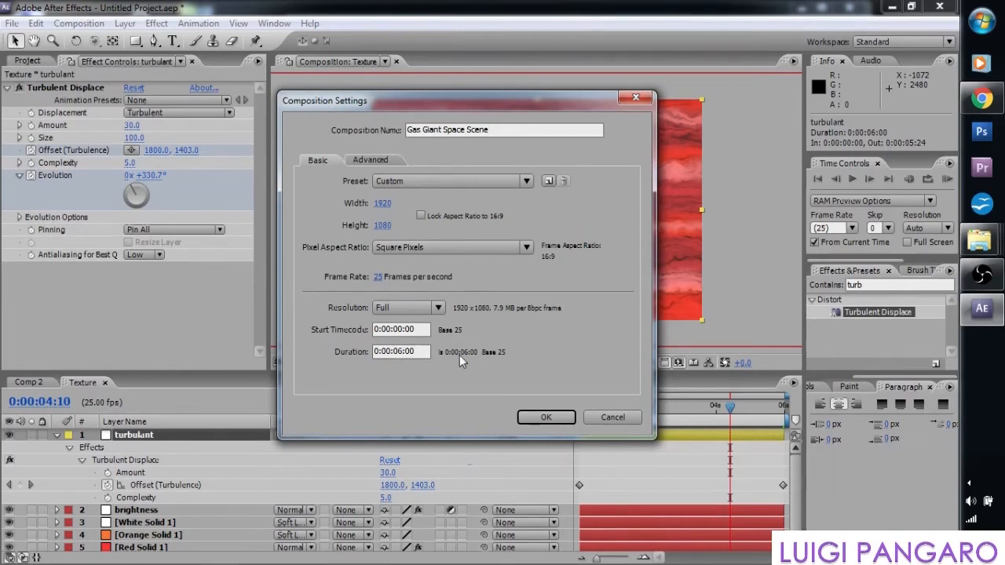
{"action": "left_click", "coordinate": [534, 417]}
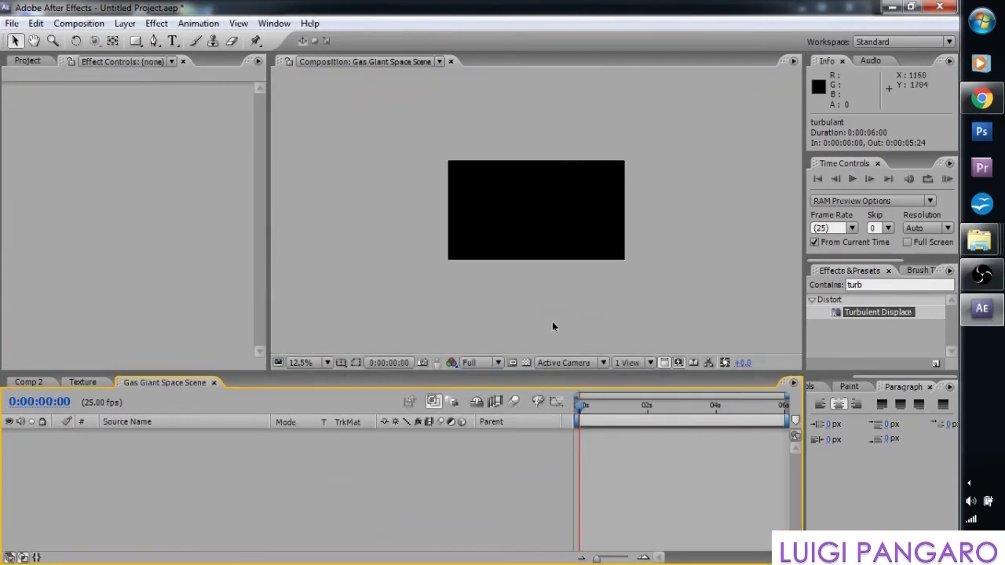
- Fit the empty Gas Giant Space Scene frame to the viewer and show the project's item list
{"action": "key", "text": "period"}
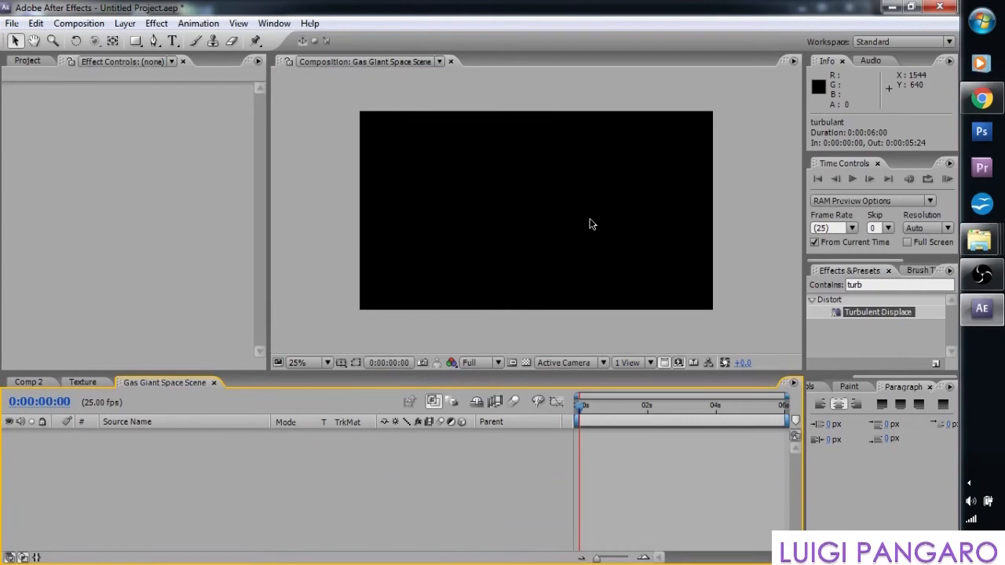
{"action": "left_click", "coordinate": [328, 363]}
{"action": "left_click", "coordinate": [356, 116]}
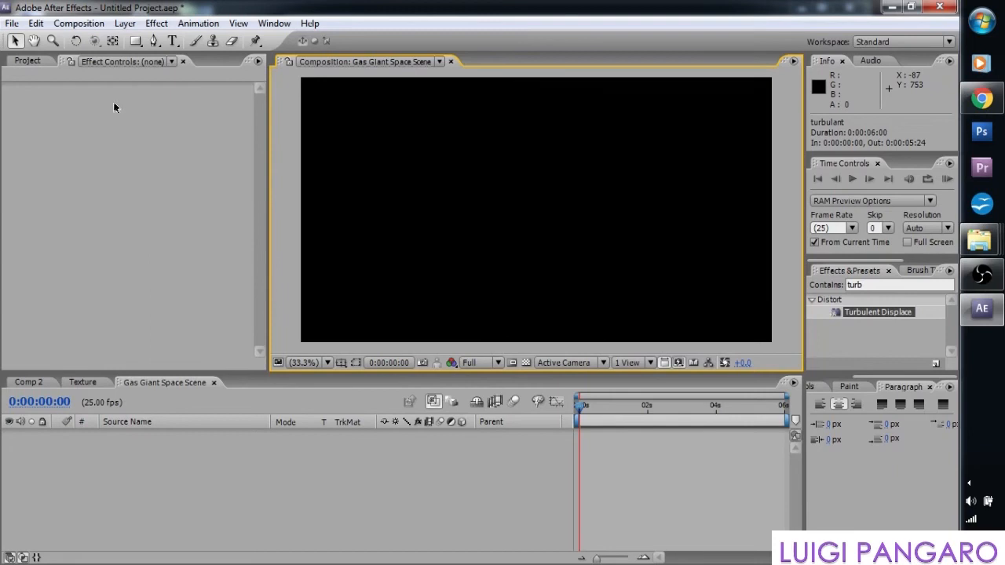
{"action": "left_click", "coordinate": [35, 59]}
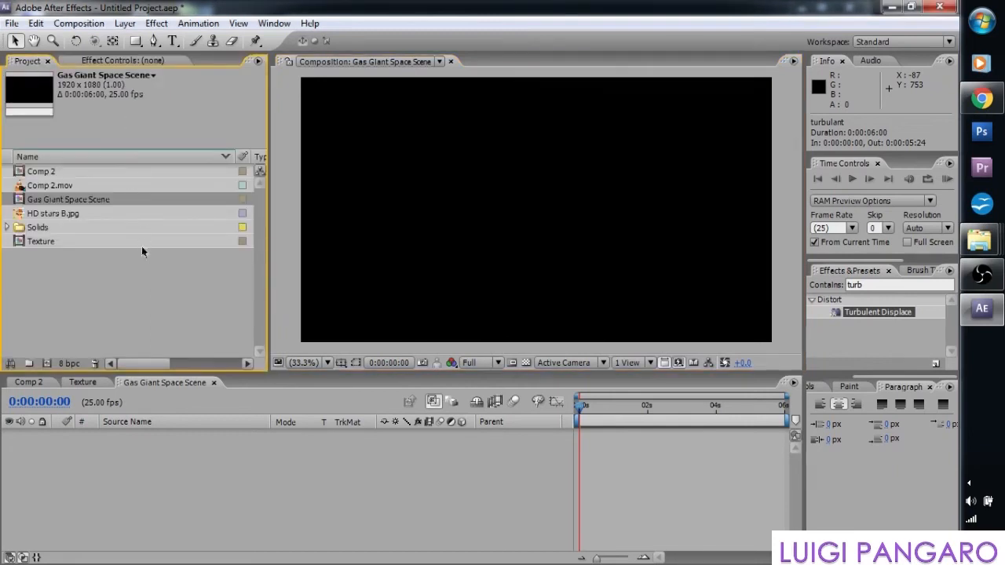
- Add the Texture composition to the Gas Giant Space Scene timeline and apply the CC Sphere effect to it
{"action": "left_click", "coordinate": [22, 242]}
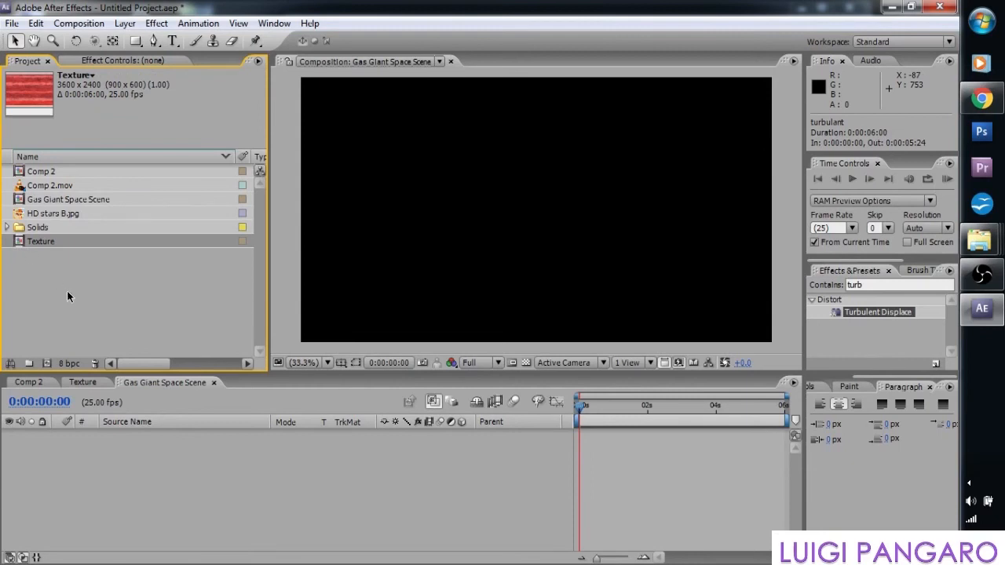
{"action": "left_click_drag", "start_coordinate": [21, 243], "coordinate": [189, 455]}
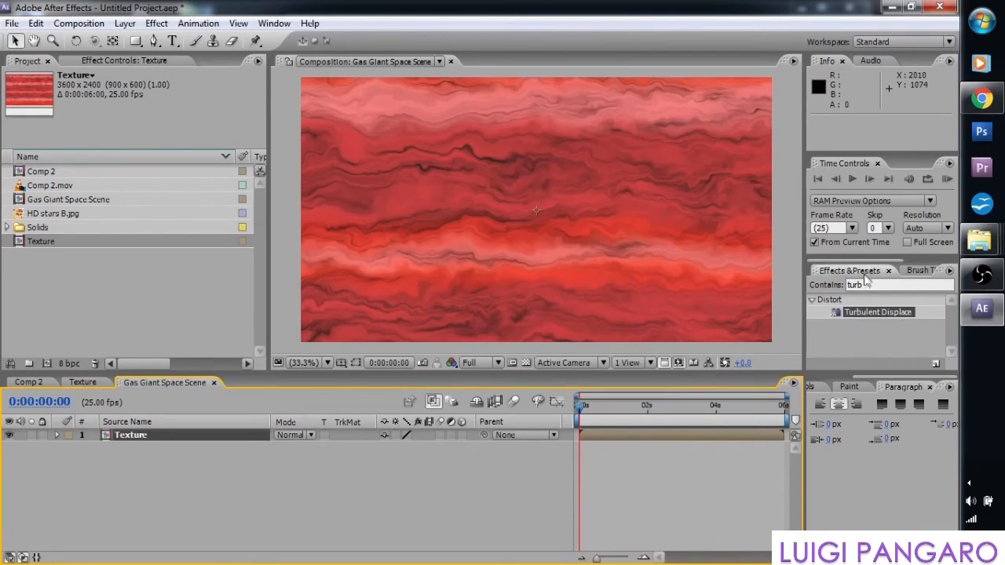
{"action": "left_click", "coordinate": [824, 273]}
{"action": "left_click_drag", "start_coordinate": [870, 285], "coordinate": [843, 285]}
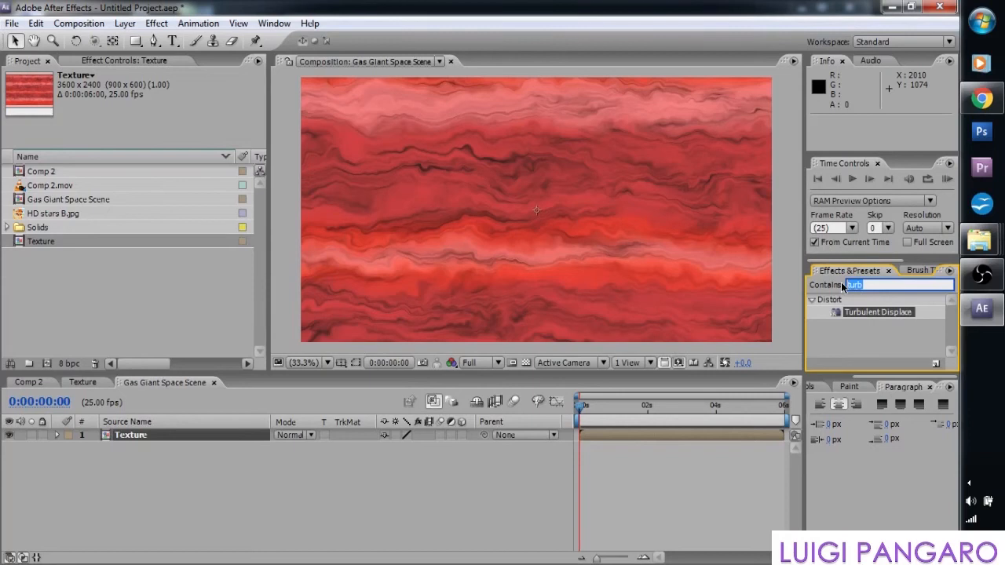
{"action": "type", "text": "cc sphere"}
{"action": "left_click", "coordinate": [862, 311]}
{"action": "left_click_drag", "start_coordinate": [866, 311], "coordinate": [623, 435]}
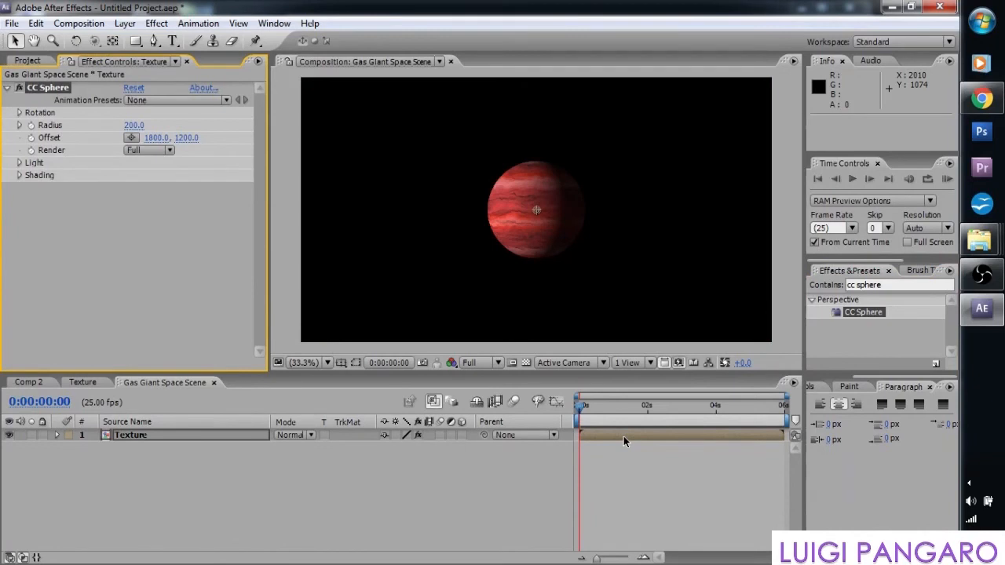
- Add HD stars B.jpg to the scene as the background layer beneath the Texture layer
{"action": "left_click", "coordinate": [28, 60]}
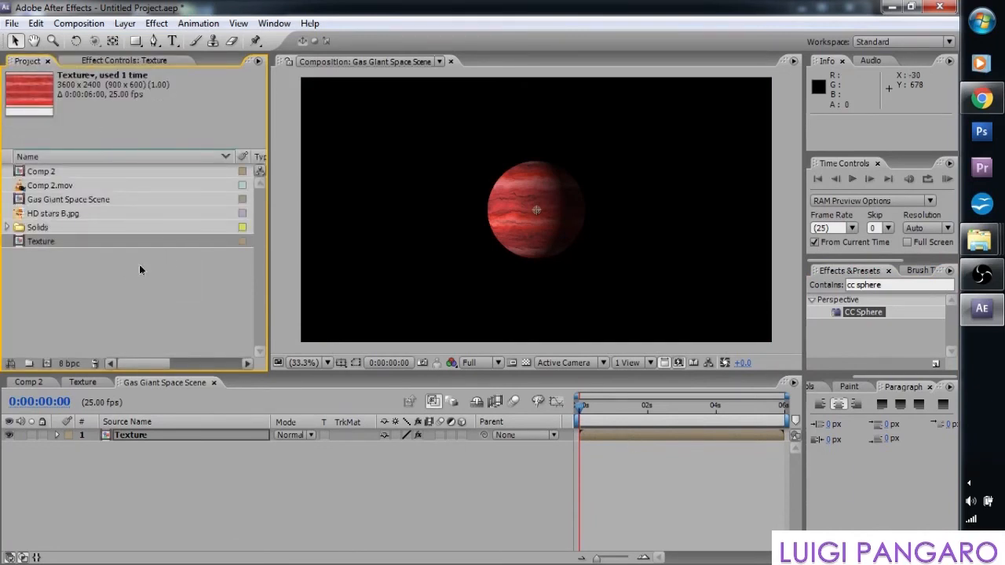
{"action": "left_click", "coordinate": [44, 213]}
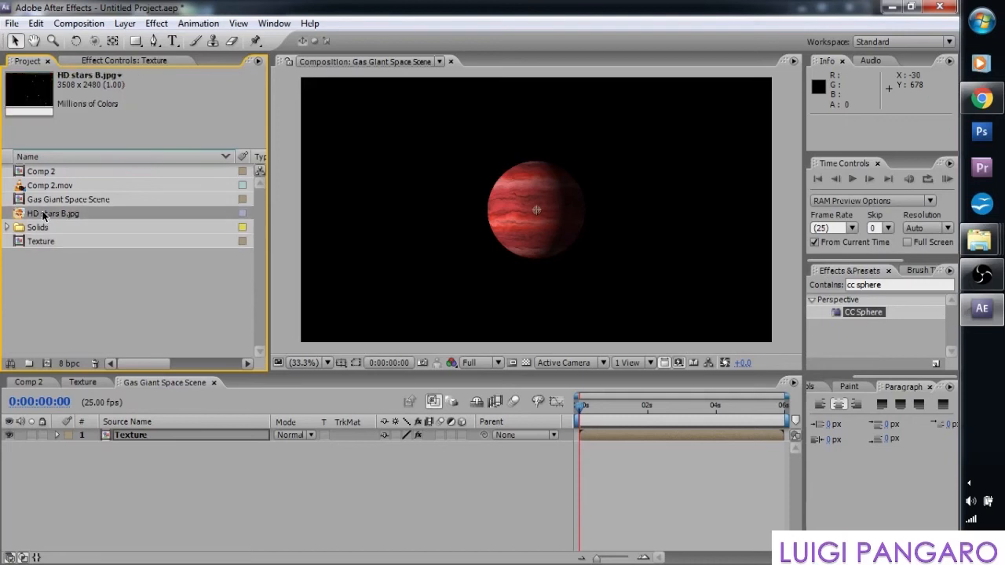
{"action": "left_click_drag", "start_coordinate": [21, 214], "coordinate": [138, 462]}
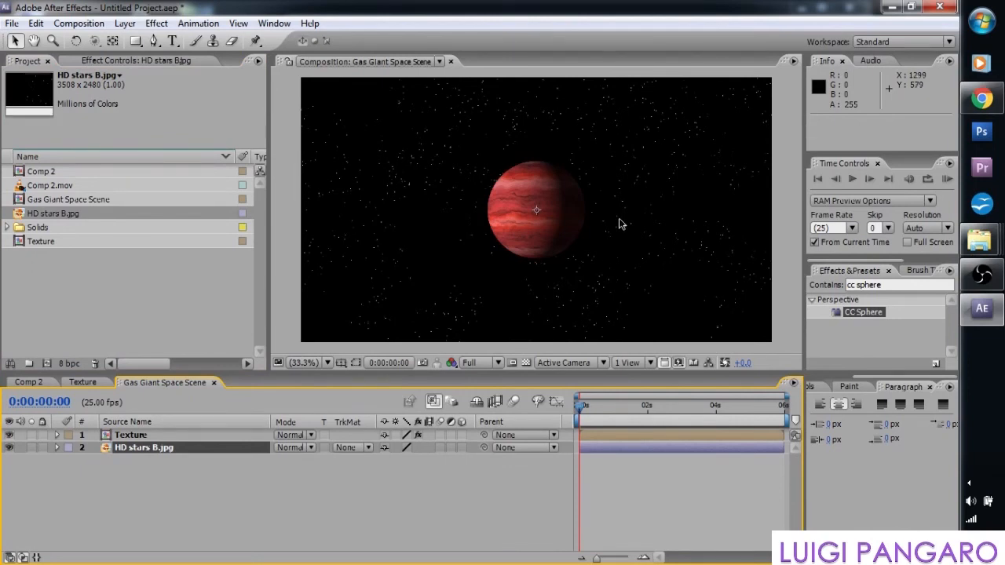
- Examine the planet against the star background at several magnifications
{"action": "key", "text": "slash"}
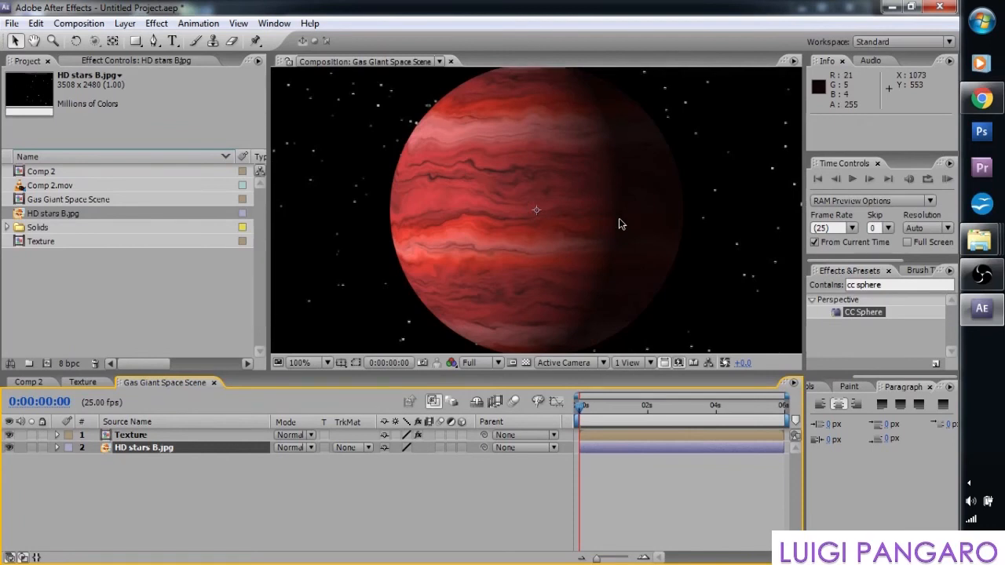
{"action": "key", "text": "comma"}
{"action": "key", "text": "comma"}
{"action": "key", "text": "comma"}
{"action": "key", "text": "comma"}
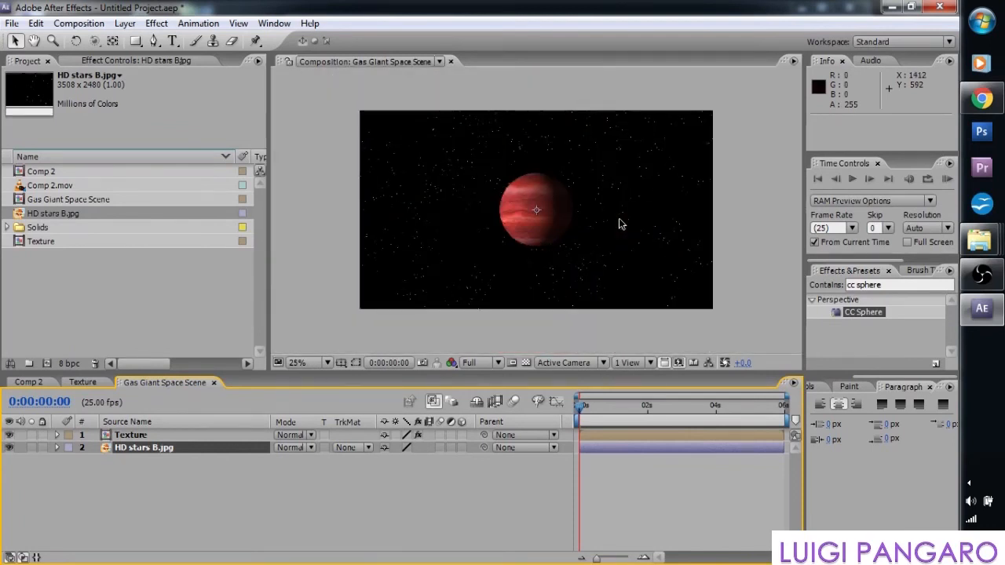
{"action": "key", "text": "period"}
{"action": "key", "text": "period"}
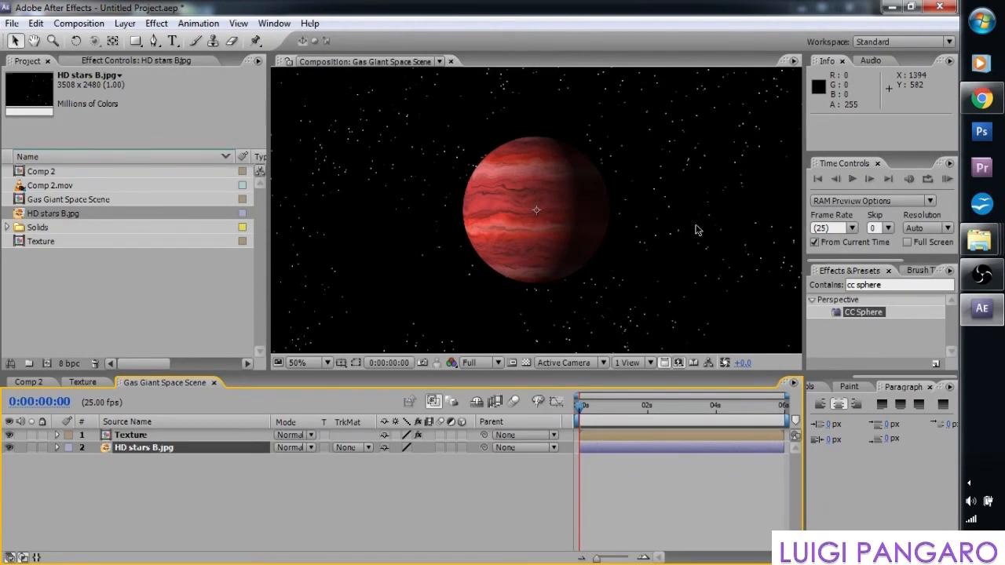
{"action": "key", "text": "comma"}
{"action": "key", "text": "comma"}
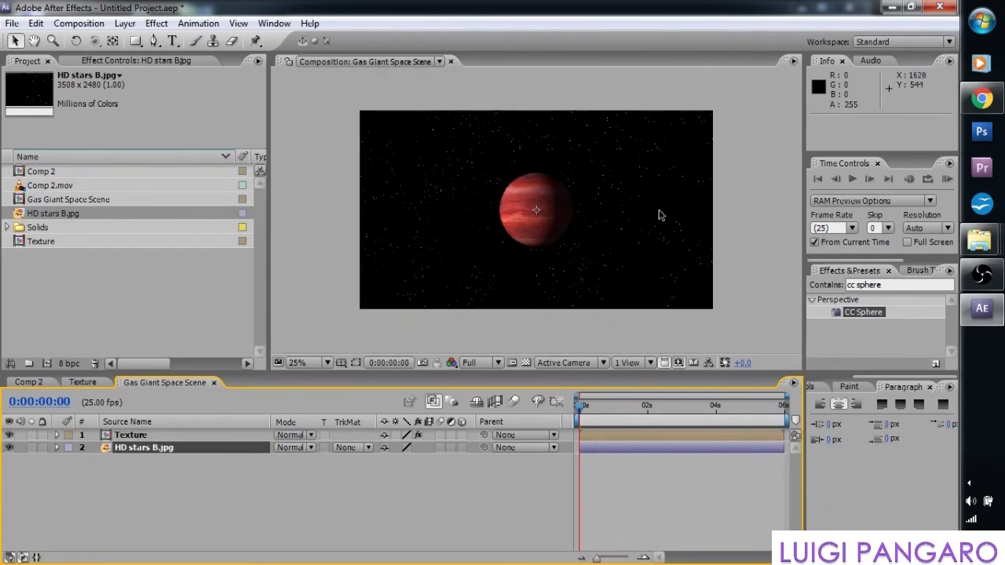
{"action": "key", "text": "period"}
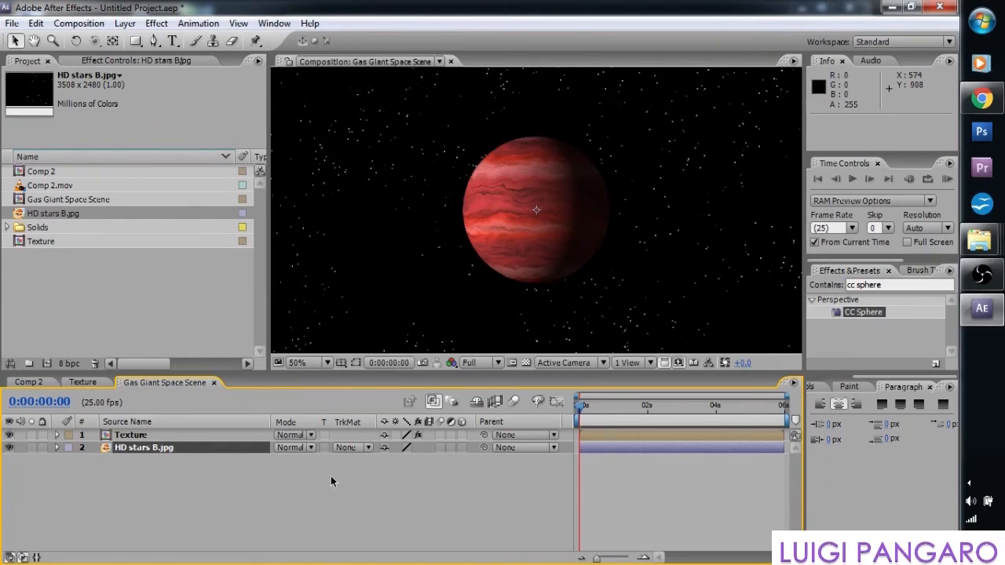
- Rename the Texture layer in the space scene as "Gas Giant"
{"action": "left_click", "coordinate": [141, 435]}
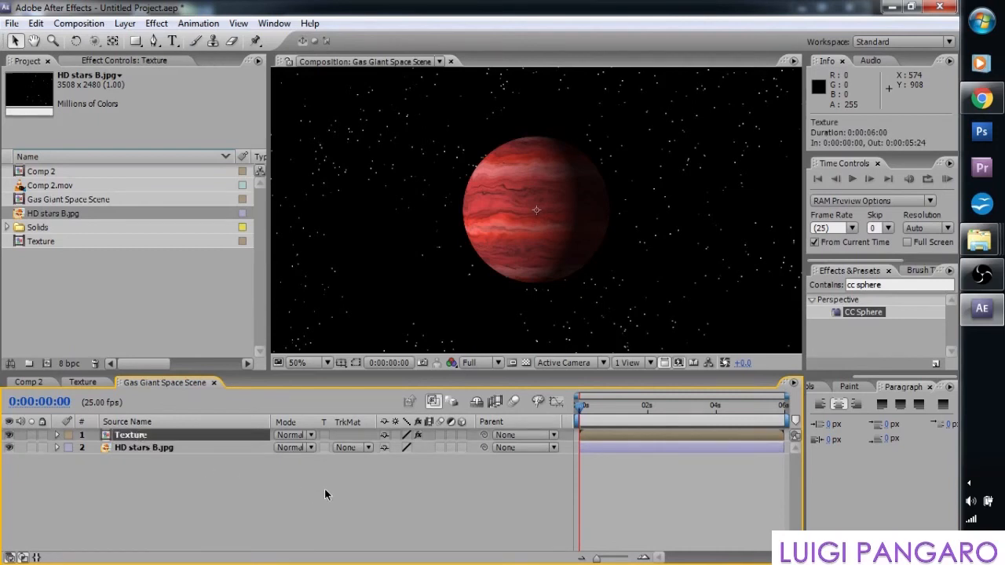
{"action": "key", "text": "Return"}
{"action": "type", "text": "Gas Giant"}
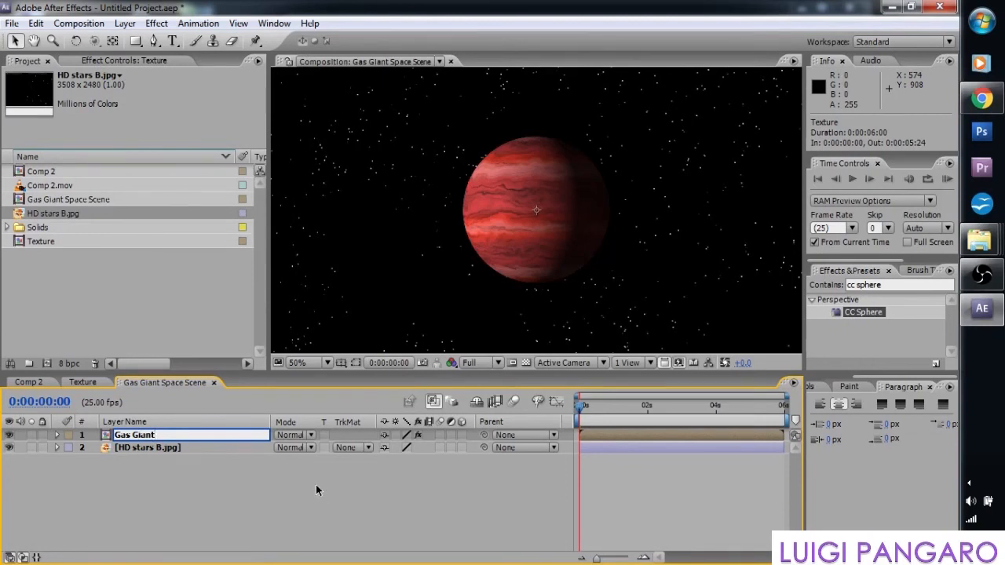
{"action": "key", "text": "Return"}
- Enlarge the Gas Giant planet by setting its CC Sphere Radius to 368
{"action": "left_click", "coordinate": [128, 437]}
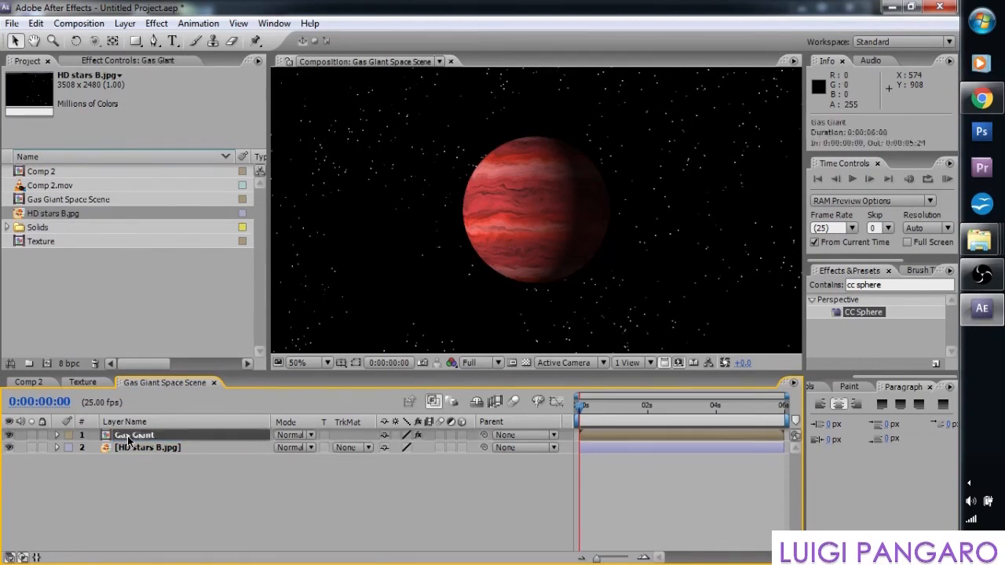
{"action": "left_click", "coordinate": [302, 362]}
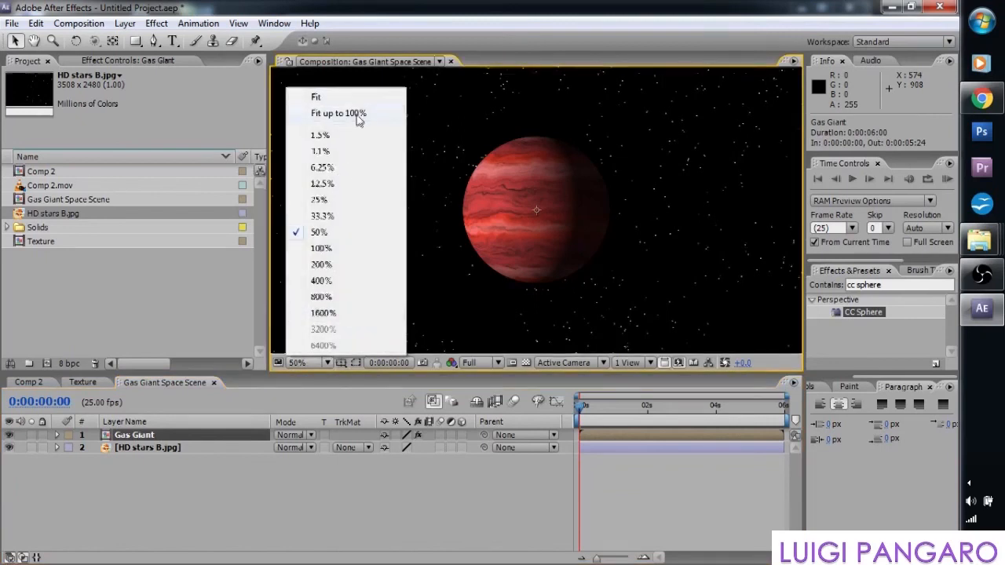
{"action": "left_click", "coordinate": [345, 114]}
{"action": "left_click", "coordinate": [120, 63]}
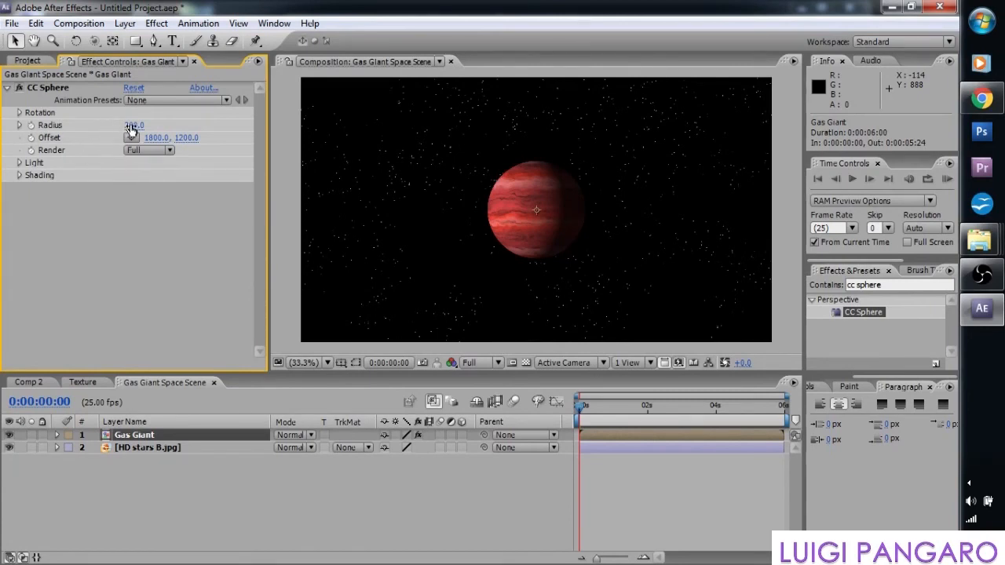
{"action": "left_click_drag", "start_coordinate": [133, 126], "coordinate": [264, 135]}
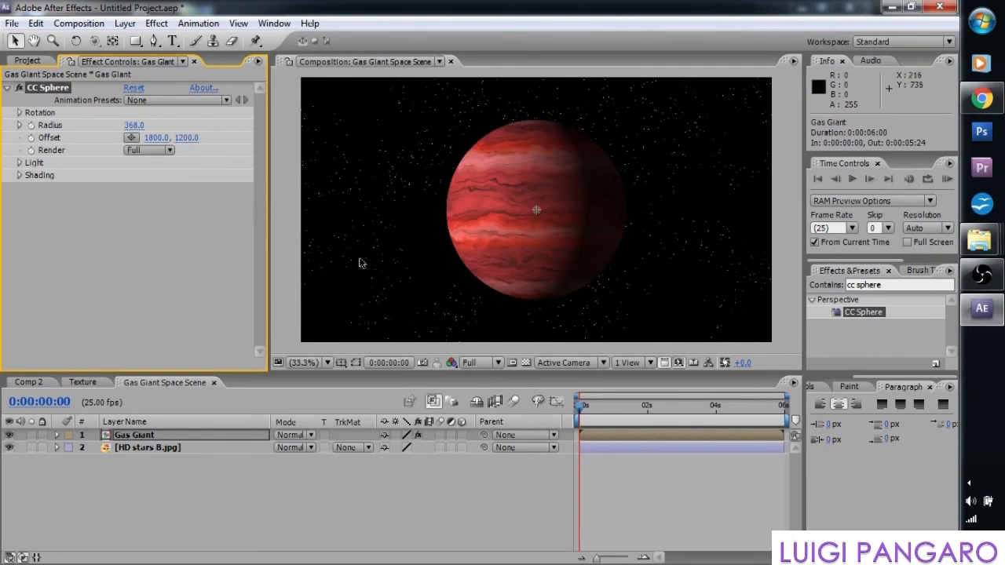
- Set the planet's CC Sphere Light Direction to +84° and its Specular shading to 58
{"action": "left_click", "coordinate": [20, 162]}
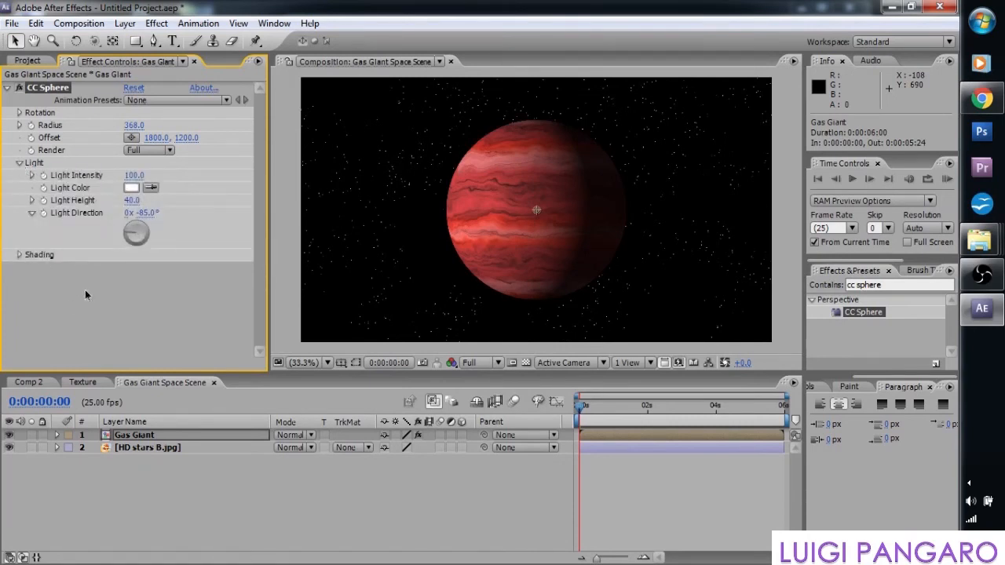
{"action": "left_click", "coordinate": [147, 230]}
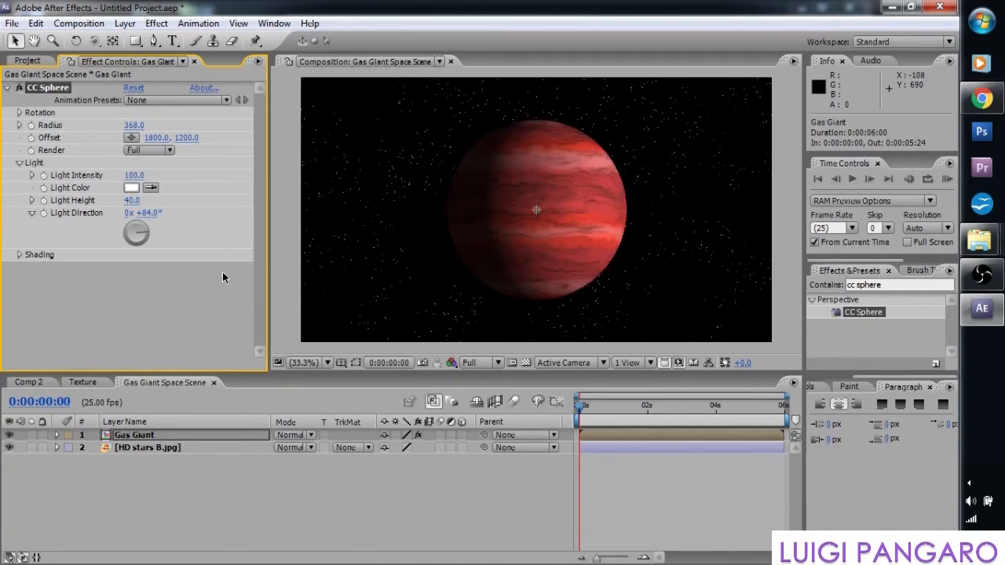
{"action": "left_click", "coordinate": [19, 255]}
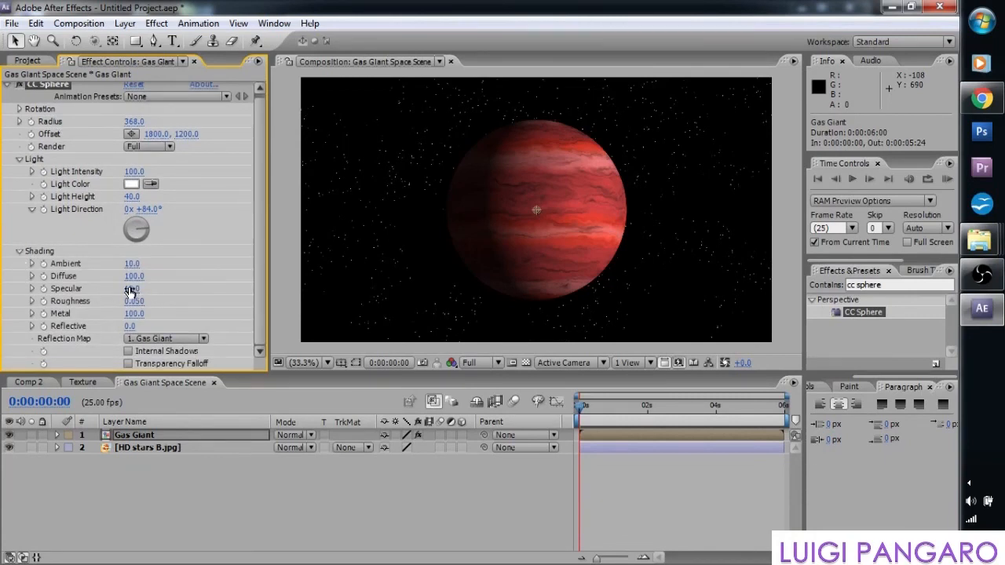
{"action": "left_click_drag", "start_coordinate": [129, 291], "coordinate": [164, 286]}
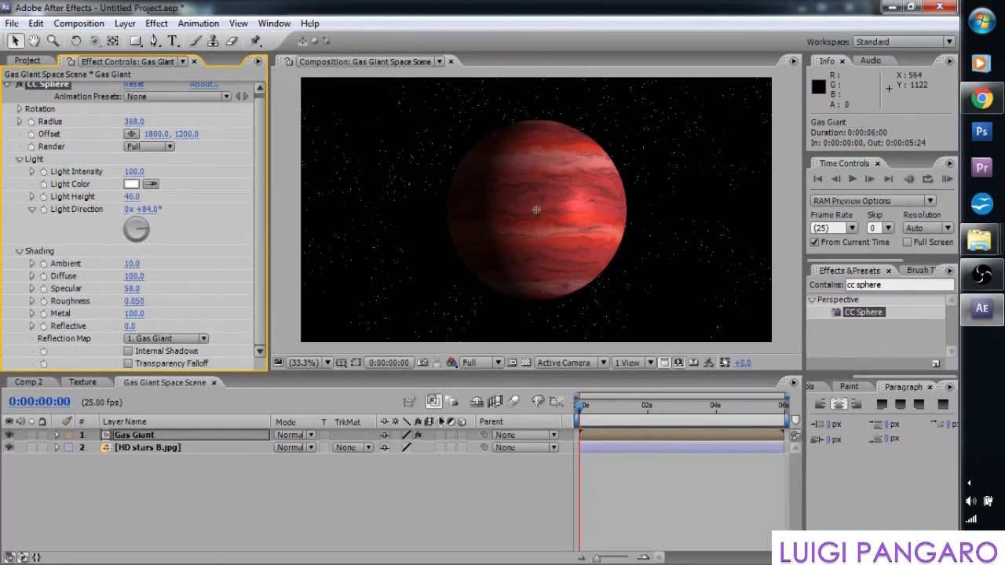
{"action": "left_click", "coordinate": [20, 252]}
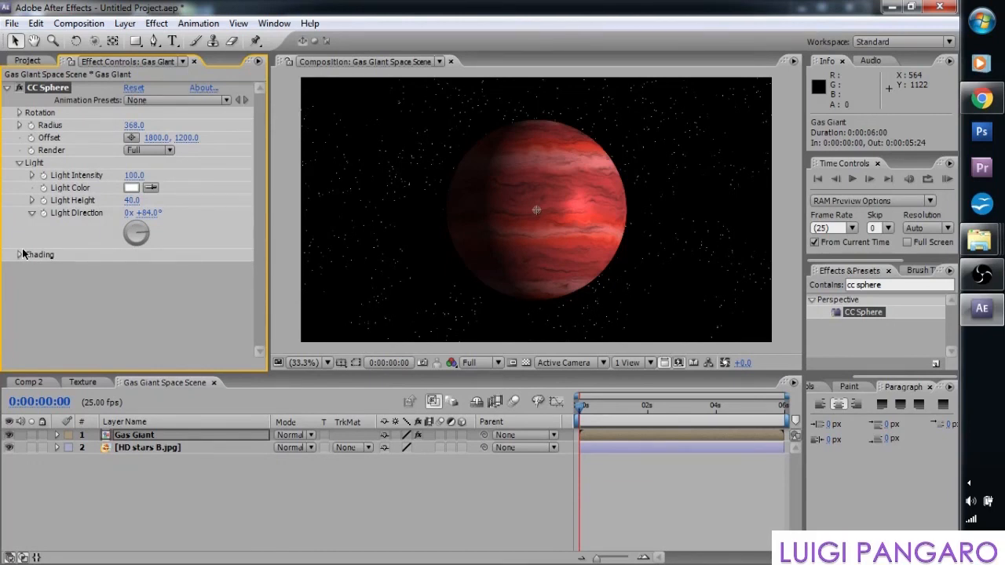
- Animate the planet's CC Sphere Rotation Y from 0° on the first frame to +85° at 0:00:05:23
{"action": "left_click", "coordinate": [581, 412]}
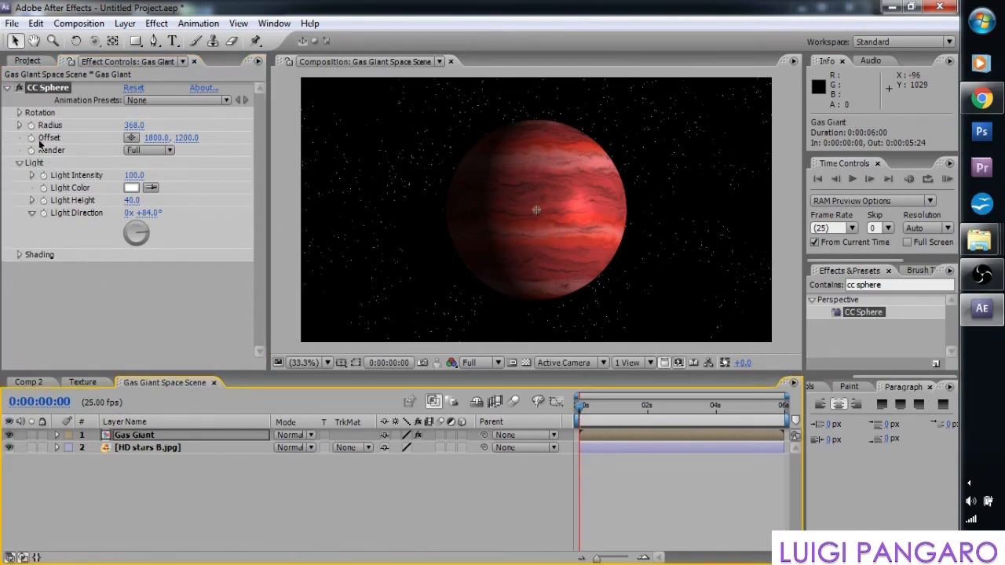
{"action": "left_click", "coordinate": [20, 112]}
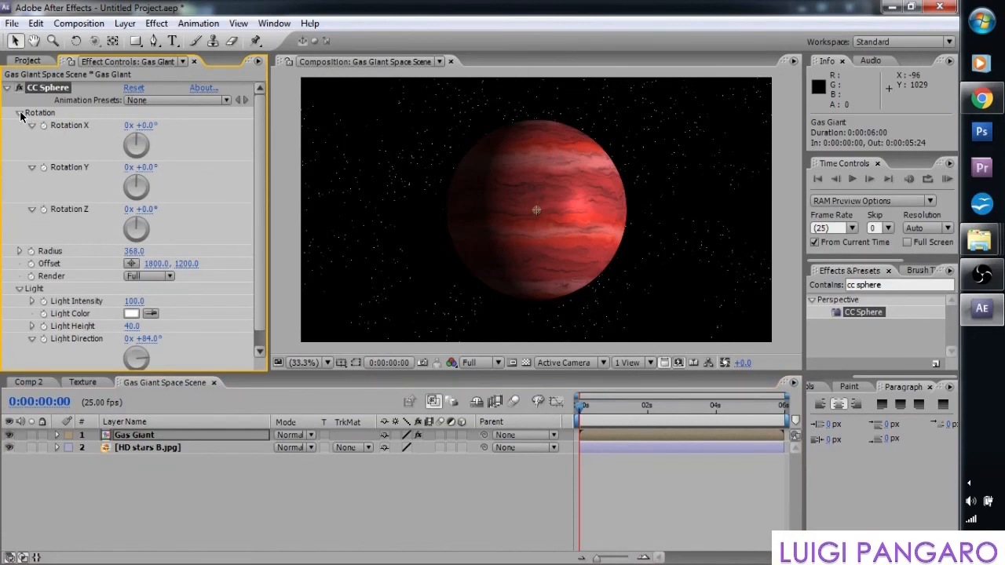
{"action": "left_click", "coordinate": [43, 167]}
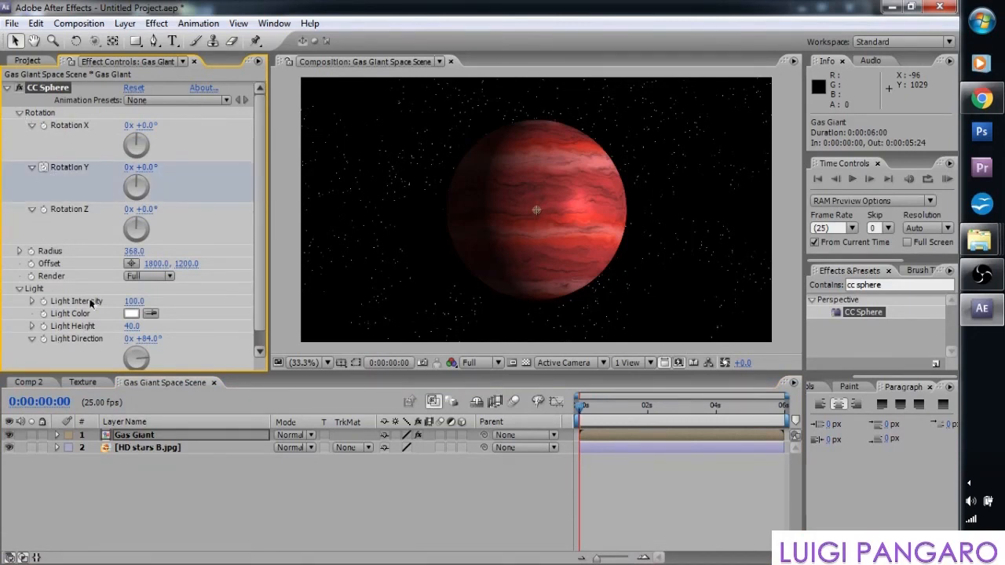
{"action": "left_click", "coordinate": [782, 406]}
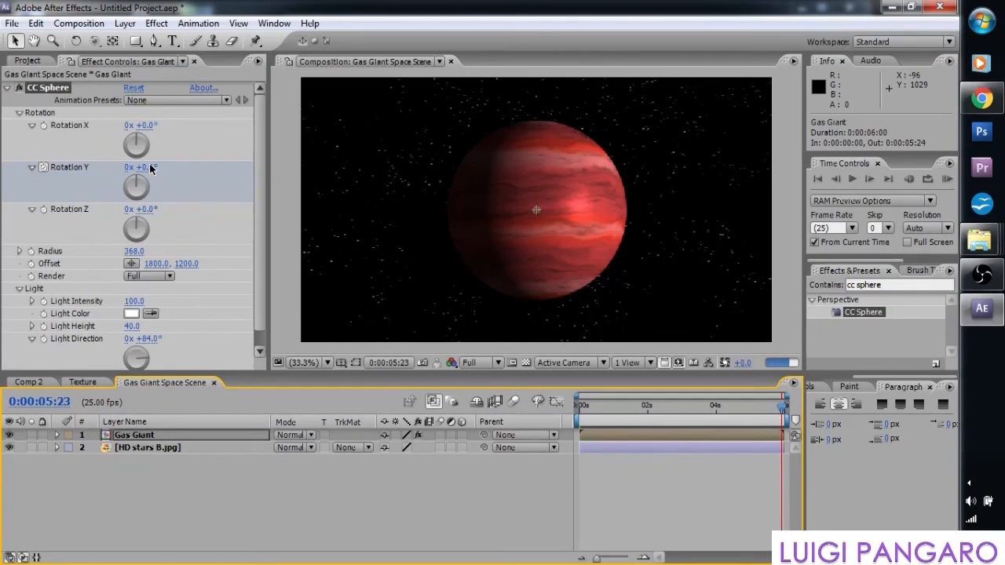
{"action": "left_click_drag", "start_coordinate": [142, 177], "coordinate": [150, 186]}
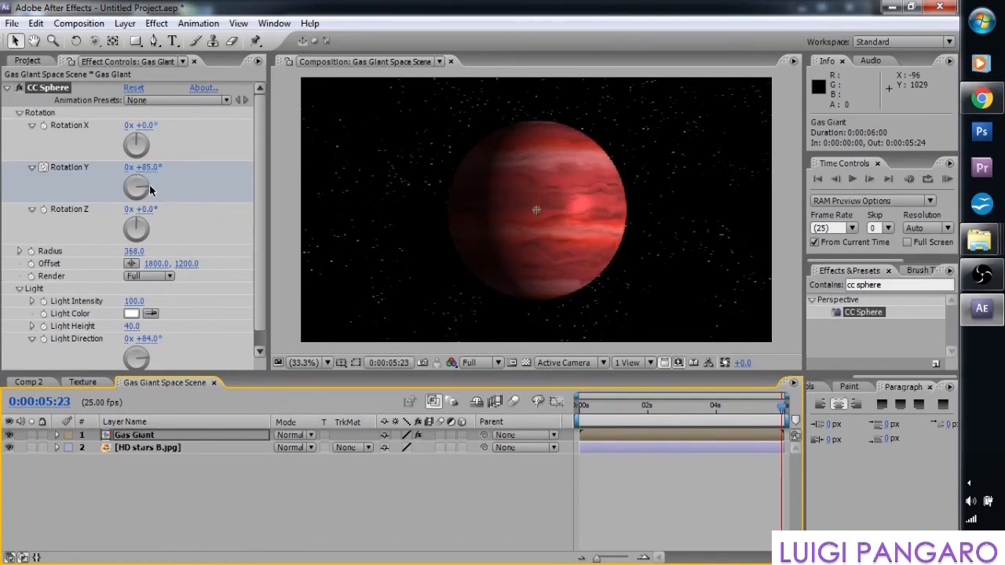
- Scrub through the space scene from near the start to 0:00:04:18 to review the planet's rotation
{"action": "left_click", "coordinate": [583, 410]}
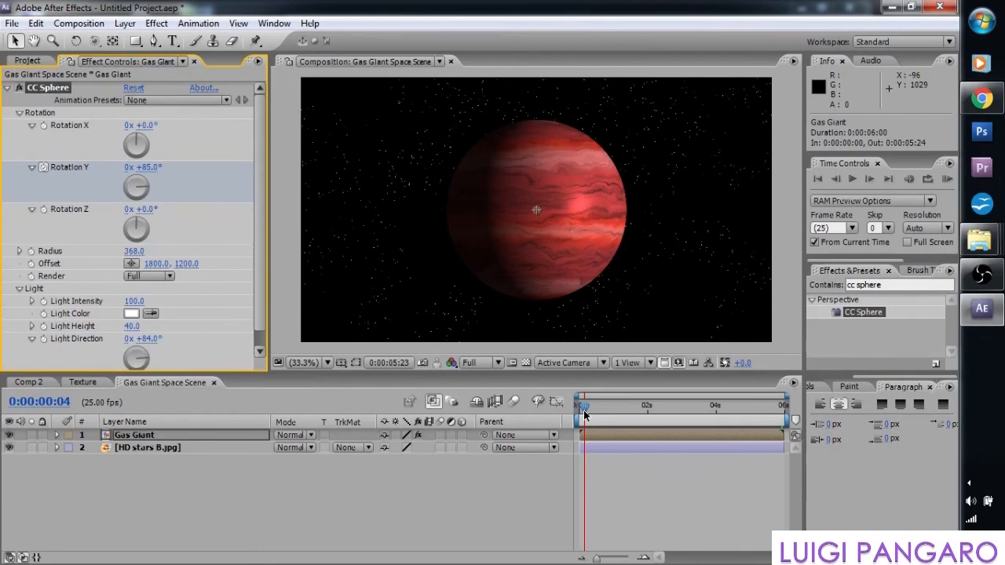
{"action": "left_click_drag", "start_coordinate": [584, 415], "coordinate": [695, 411]}
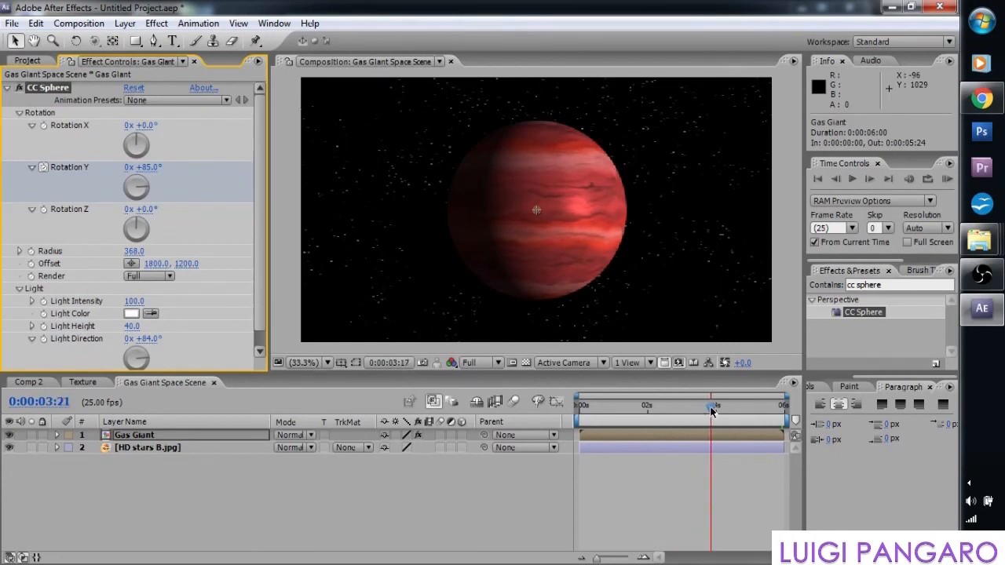
{"action": "left_click", "coordinate": [741, 416]}
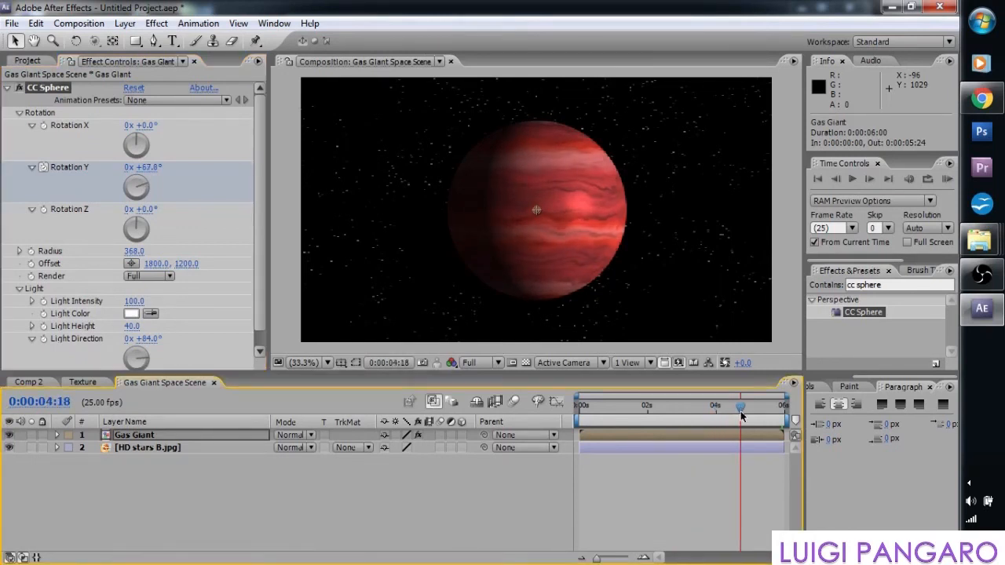
- Open the Comp 2 composition and play its planet clip for comparison
{"action": "left_click", "coordinate": [28, 382]}
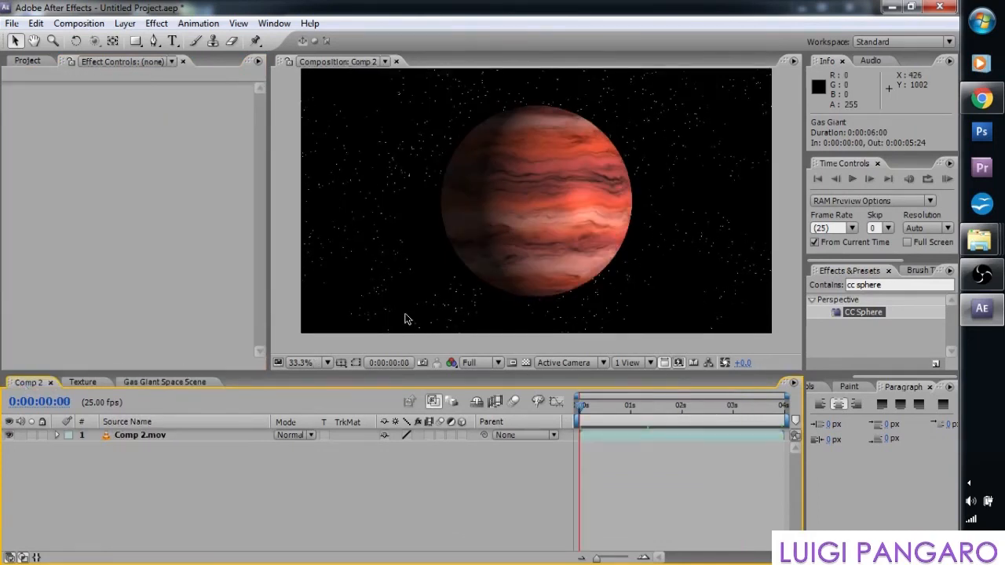
{"action": "left_click", "coordinate": [850, 180]}
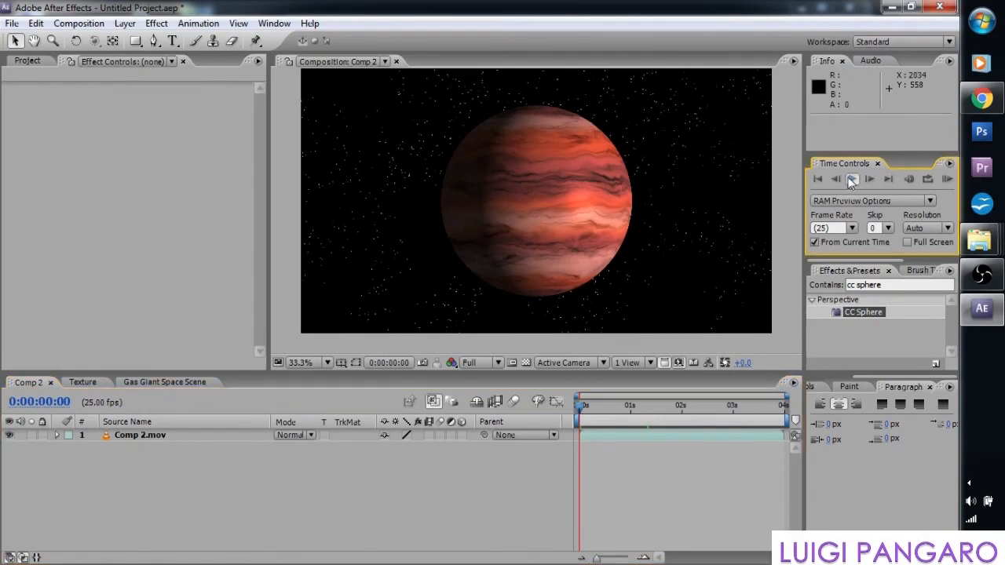